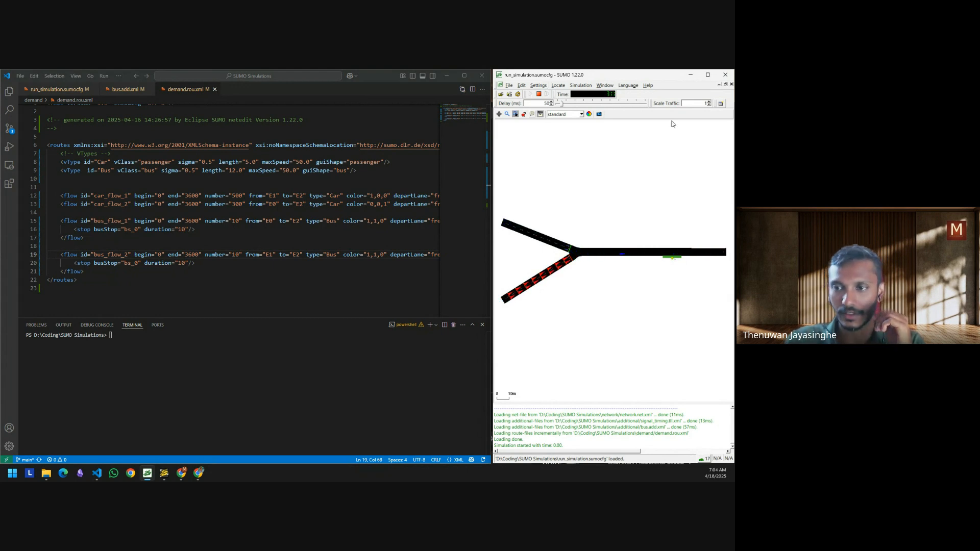
# - Examine the bus stop beside the eastern road in the running SUMO simulation
pyautogui.scroll(5, 674, 260)
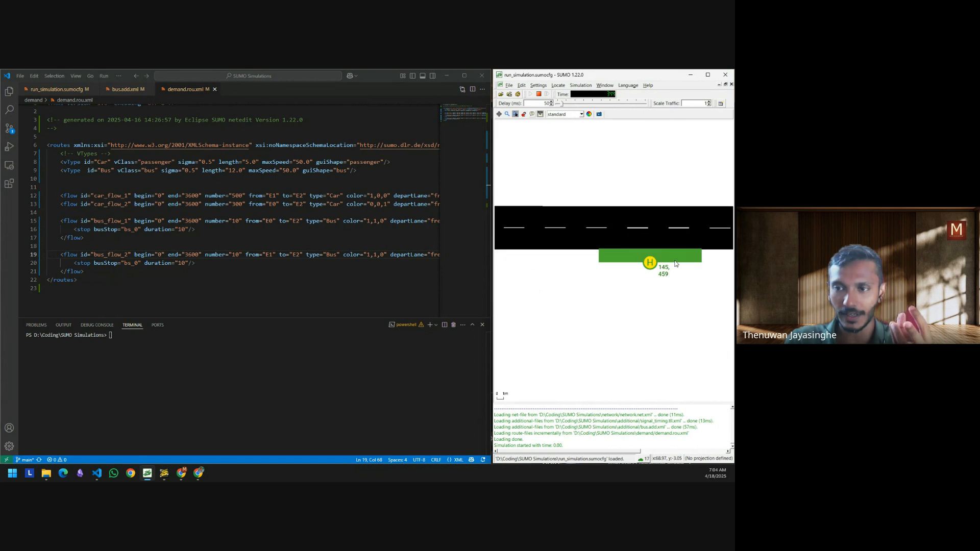
pyautogui.scroll(-5, 675, 262)
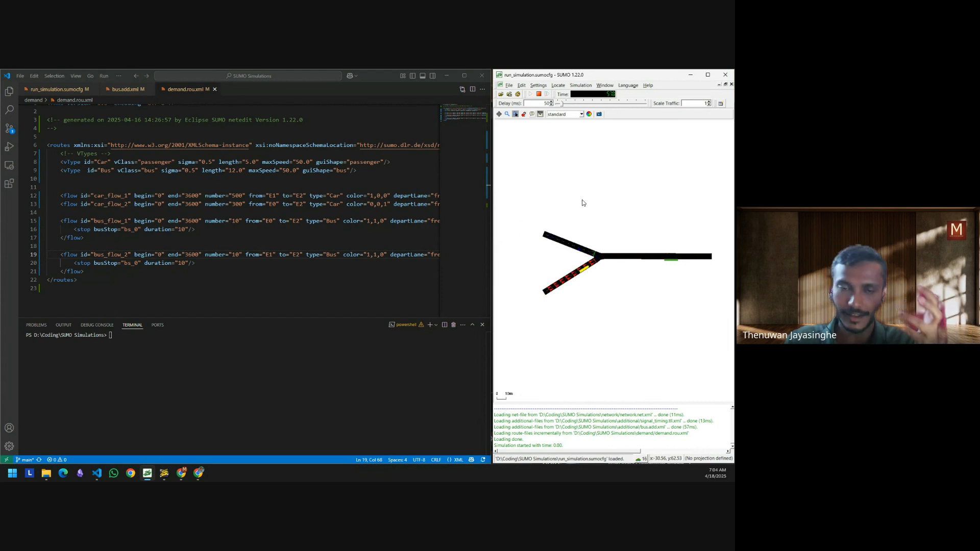
# - Switch to the browser and read the viewer comment under the video "SUMO Basics : Add Public Transport Service"
pyautogui.click(181, 473)
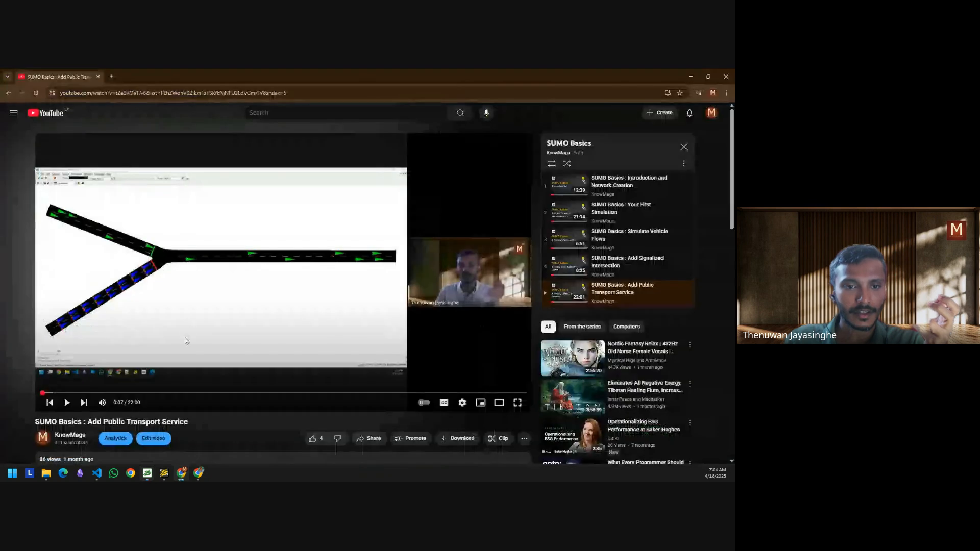
pyautogui.scroll(-4, 186, 314)
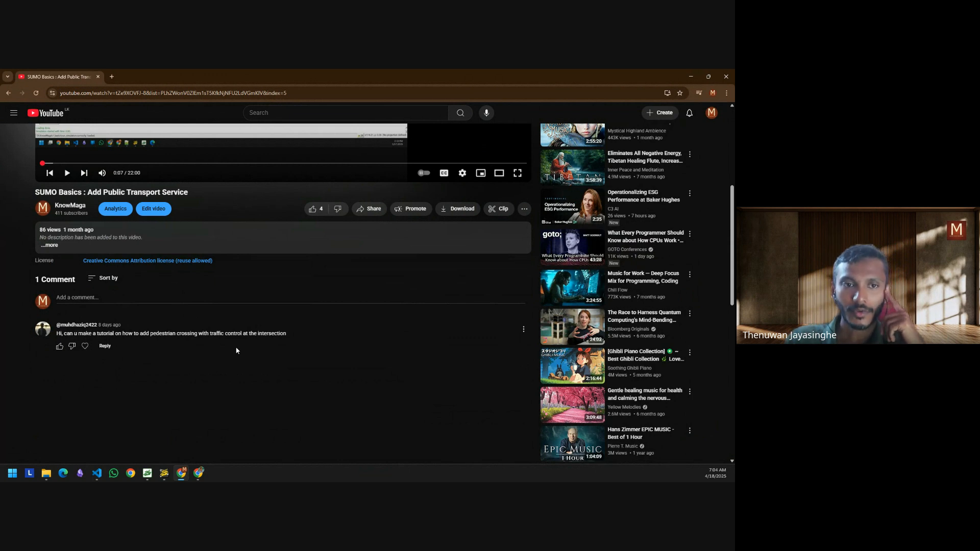
pyautogui.scroll(5, 236, 351)
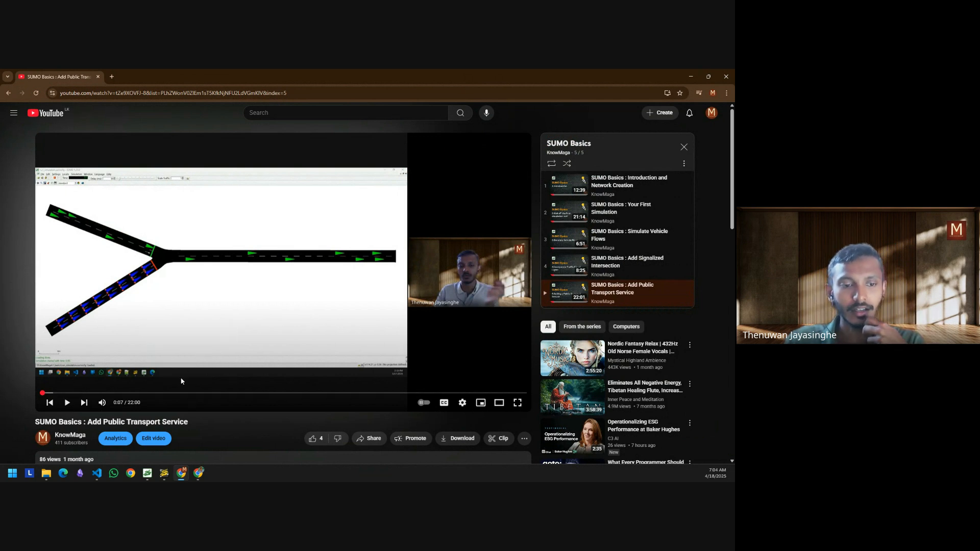
# - Return to the VS Code and SUMO windows and stop the running simulation
pyautogui.moveTo(101, 479)
pyautogui.click(139, 442)
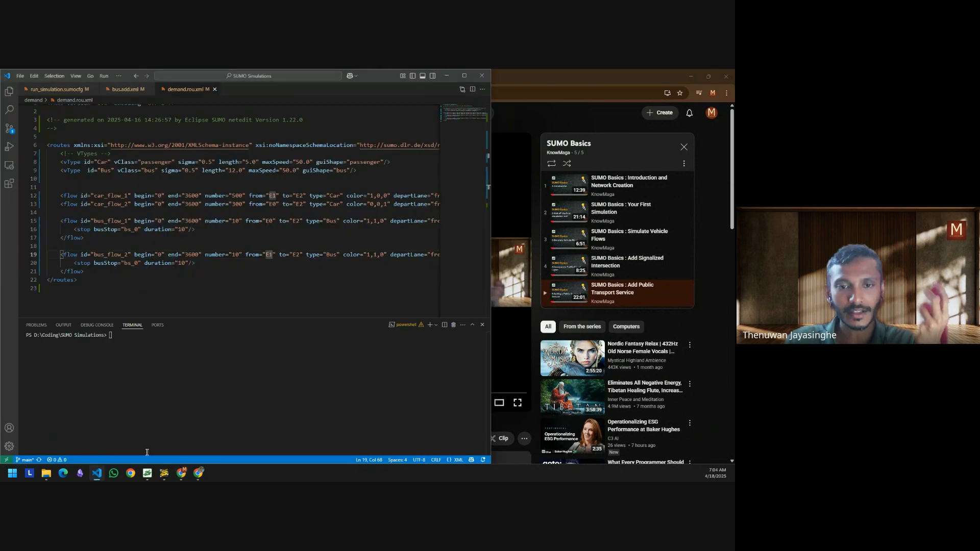
pyautogui.moveTo(147, 479)
pyautogui.click(189, 428)
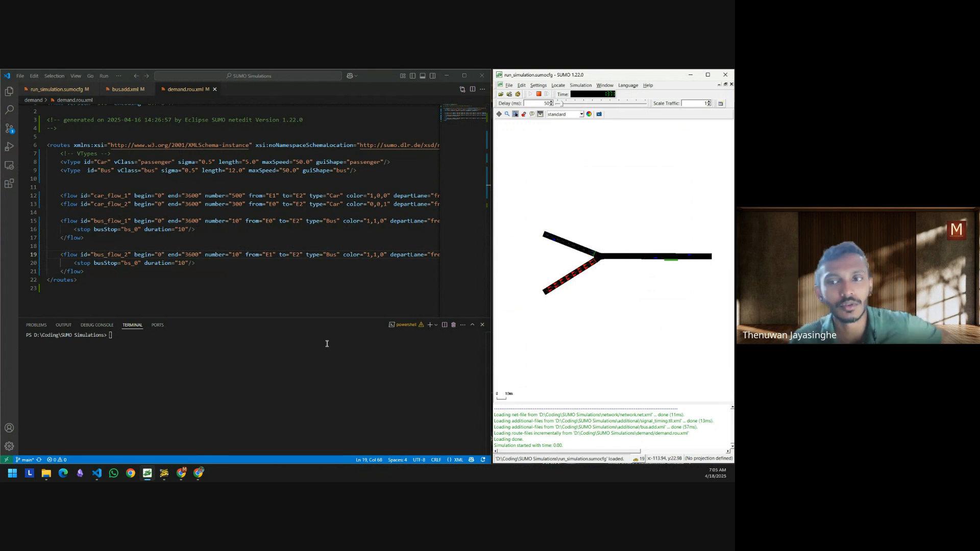
pyautogui.click(538, 94)
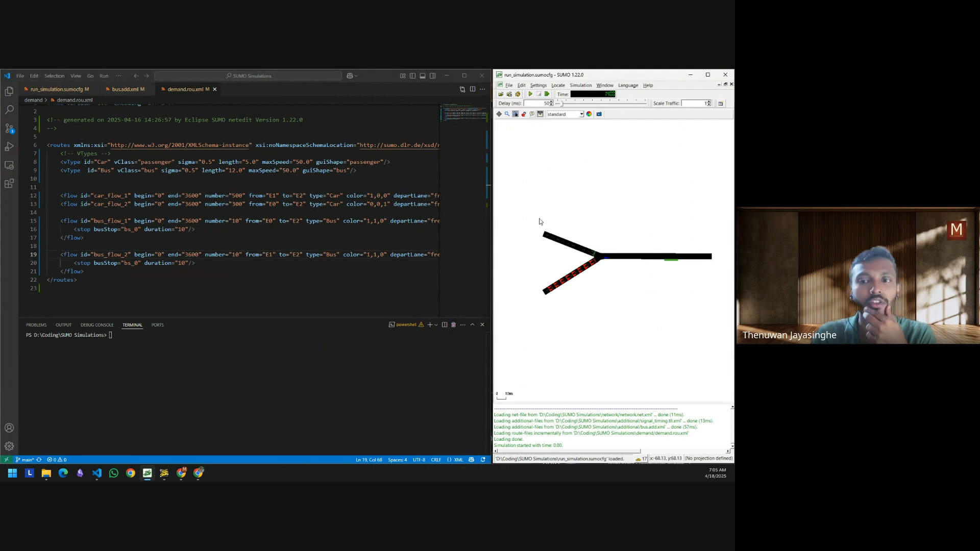
# - Switch to netedit, recompute the network's junctions, and close it without saving the additional elements
pyautogui.click(166, 475)
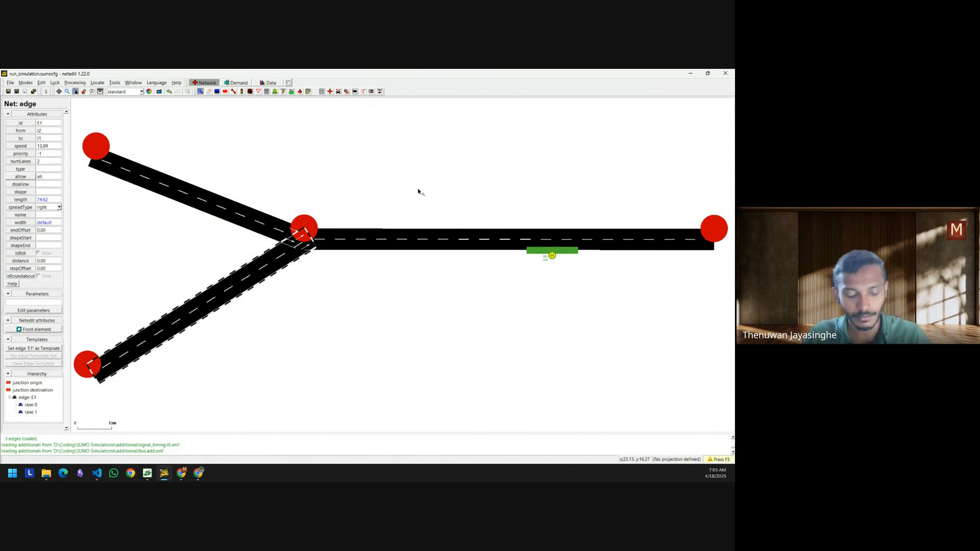
pyautogui.press('F5')
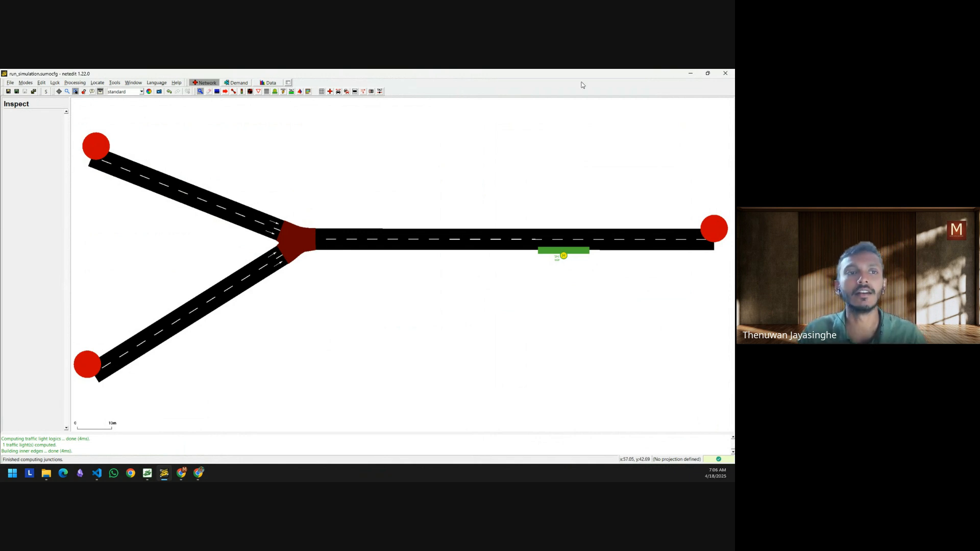
pyautogui.click(725, 76)
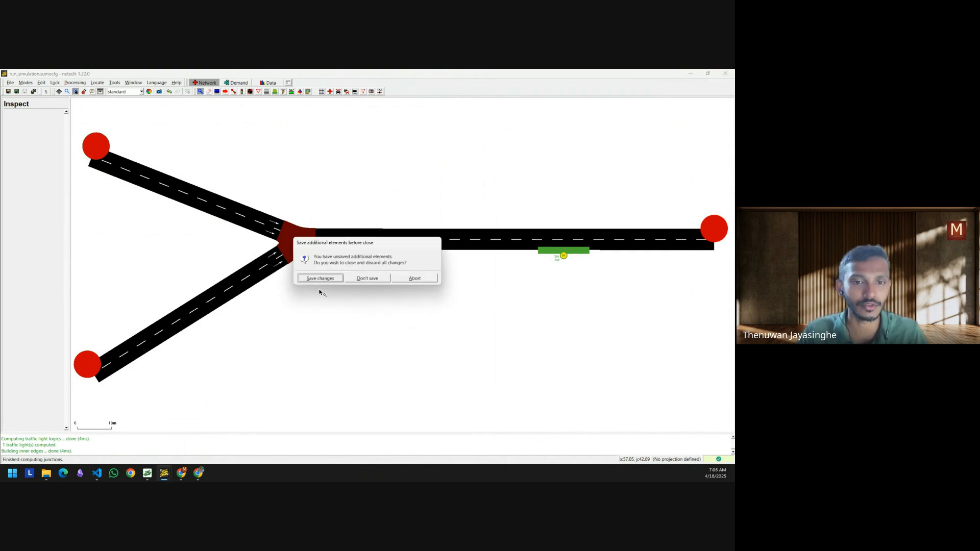
pyautogui.click(368, 278)
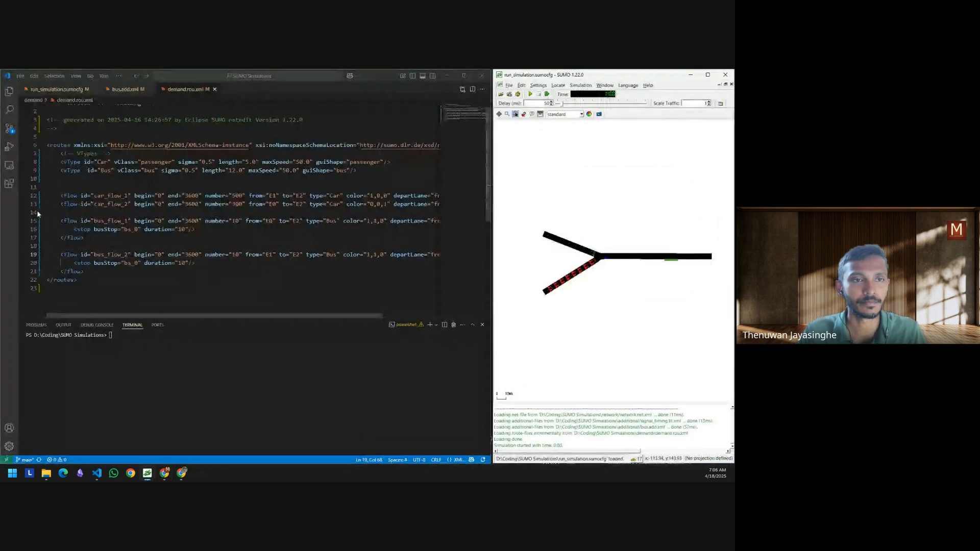
# - In VS Code, duplicate network.net.xml inside the network folder
pyautogui.click(9, 96)
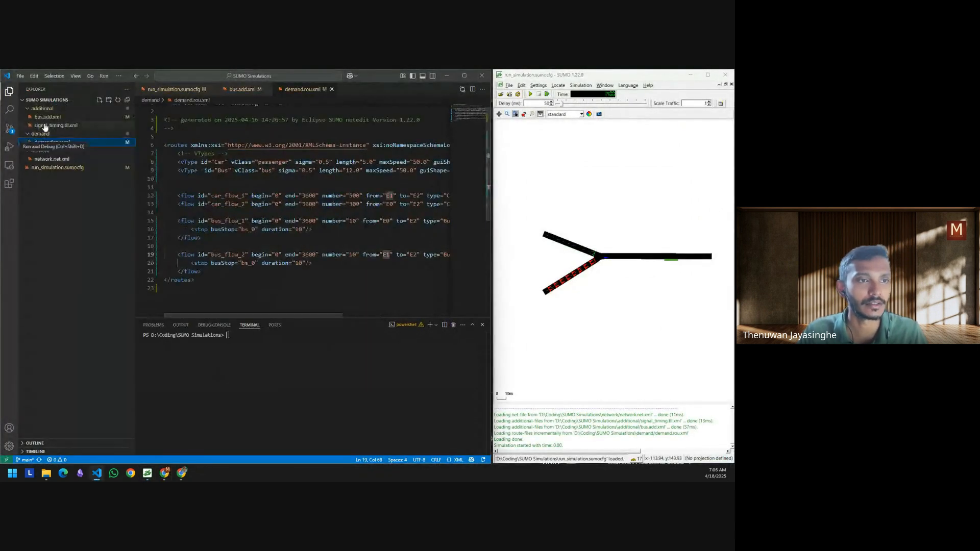
pyautogui.click(52, 159)
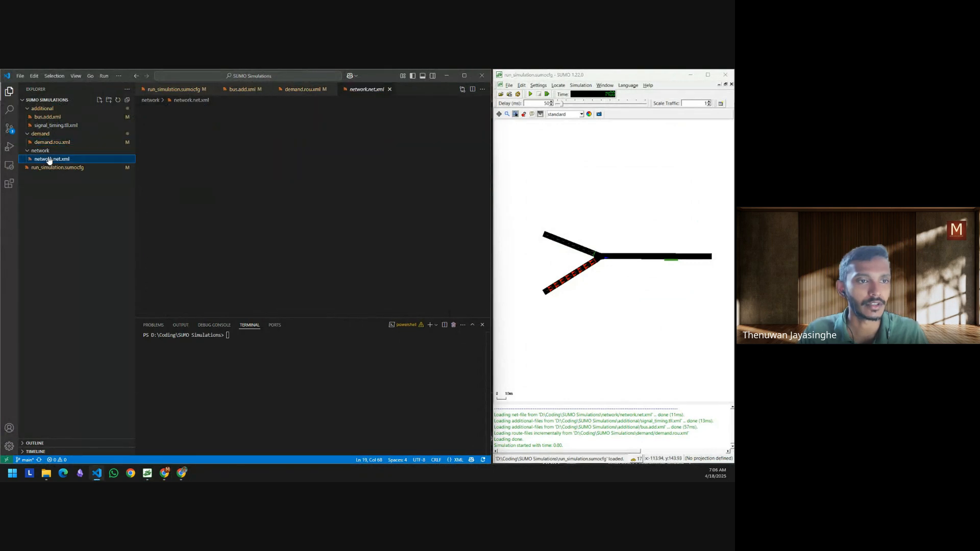
pyautogui.rightClick(54, 161)
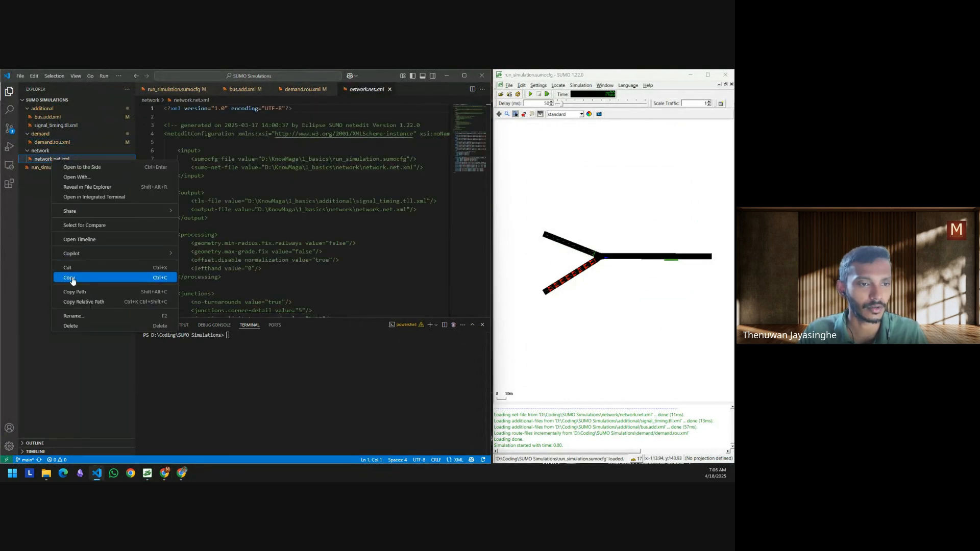
pyautogui.click(70, 277)
pyautogui.rightClick(44, 152)
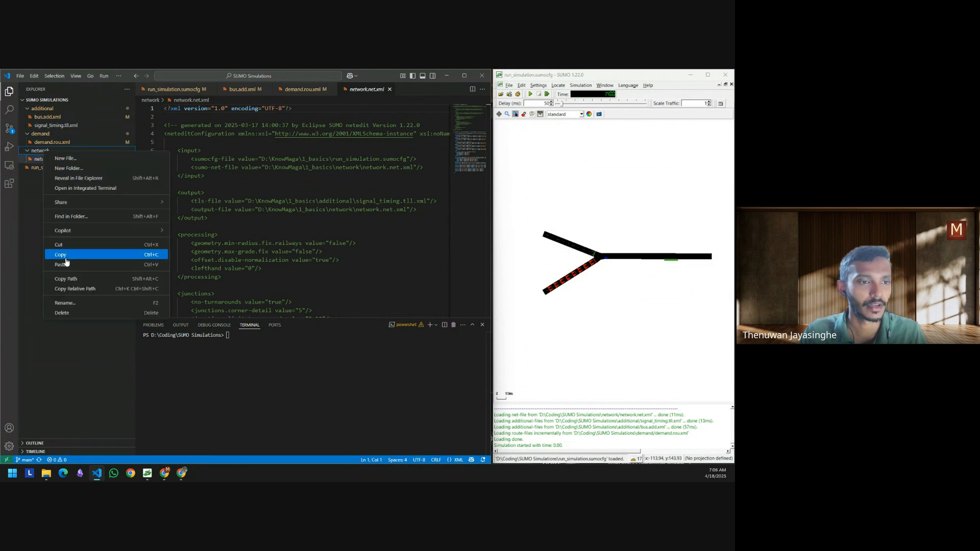
pyautogui.click(61, 258)
# - Rename the duplicated network file to network_side_walks.net.xml and close both open network files
pyautogui.click(57, 159)
pyautogui.rightClick(69, 159)
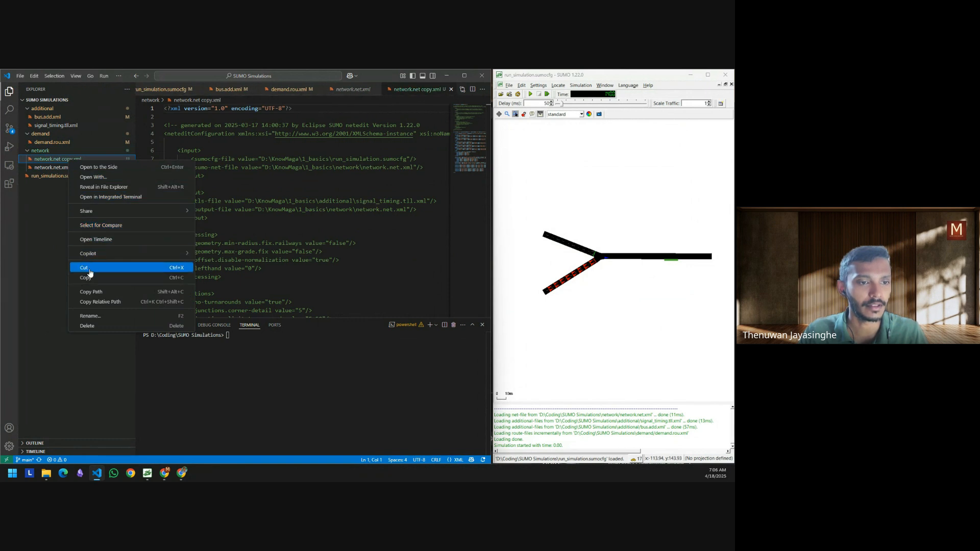
pyautogui.press('Return')
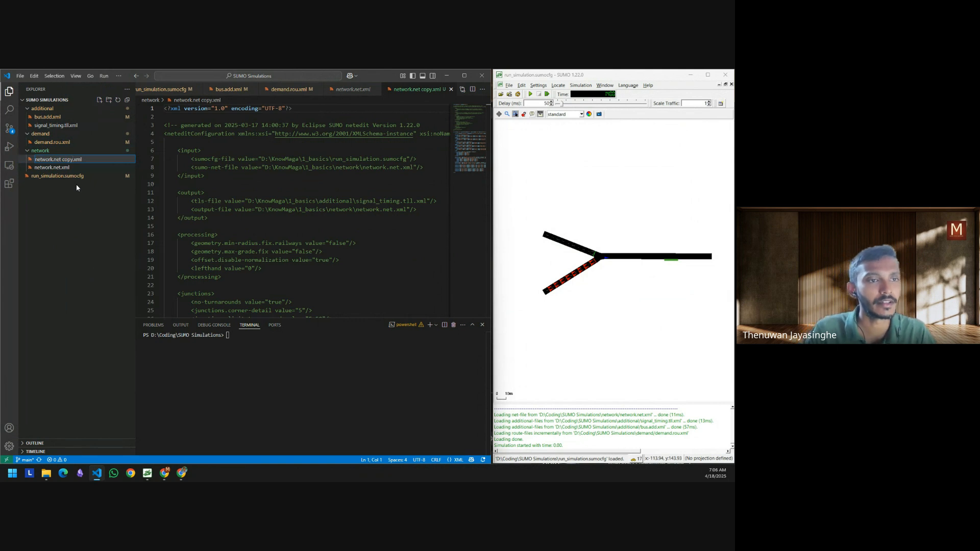
pyautogui.press('BackSpace')
pyautogui.press('BackSpace')
pyautogui.press('BackSpace')
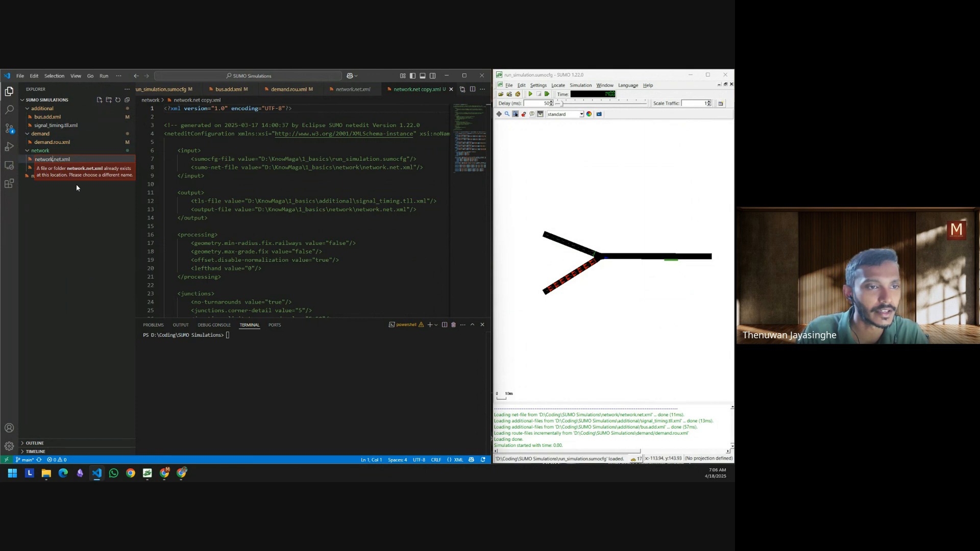
pyautogui.write('_')
pyautogui.press('Return')
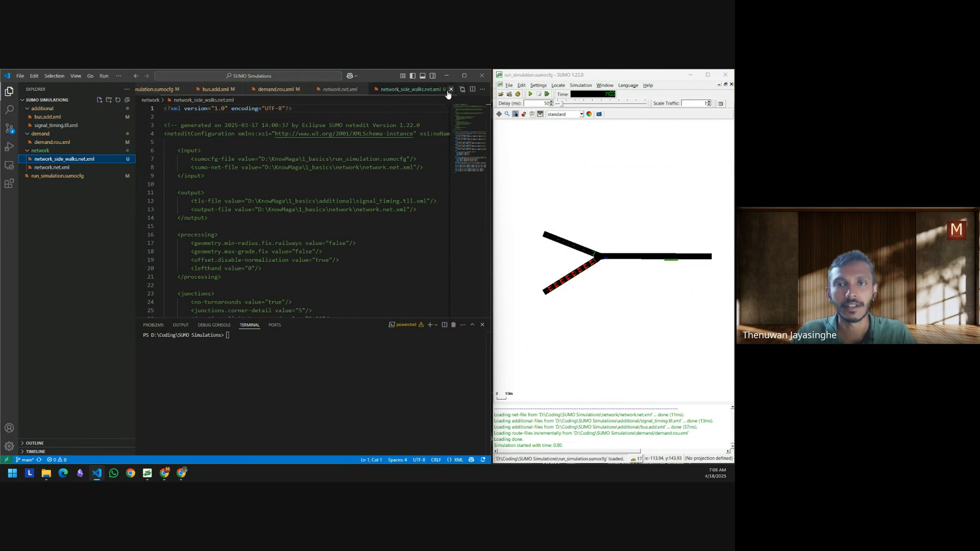
pyautogui.click(451, 89)
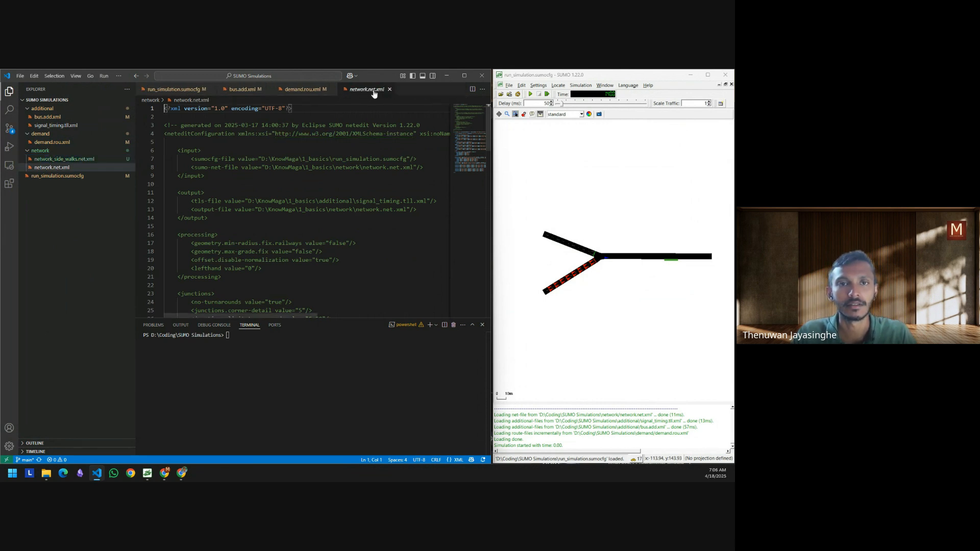
pyautogui.click(389, 90)
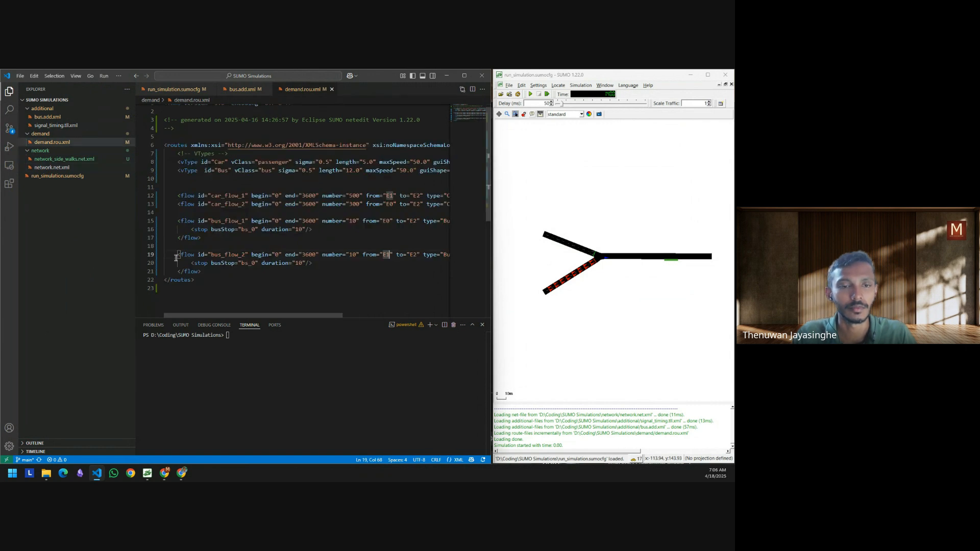
# - Switch to File Explorer, open the network folder of SUMO Simulations, and launch netedit from there
pyautogui.moveTo(46, 474)
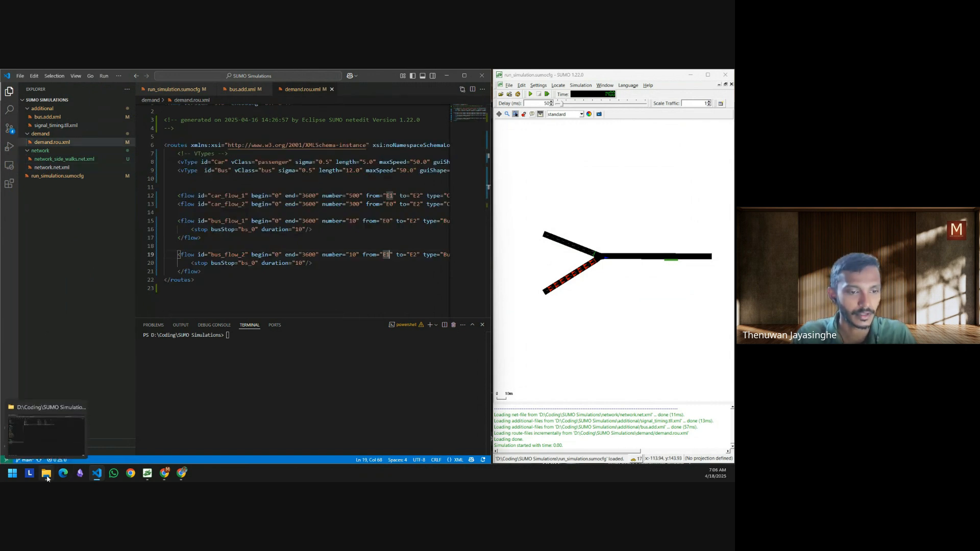
pyautogui.click(47, 442)
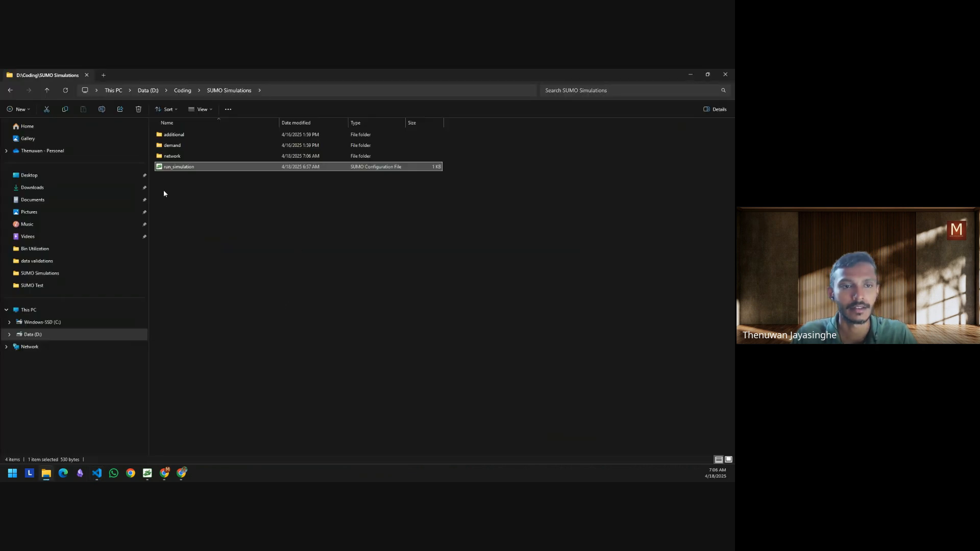
pyautogui.doubleClick(175, 157)
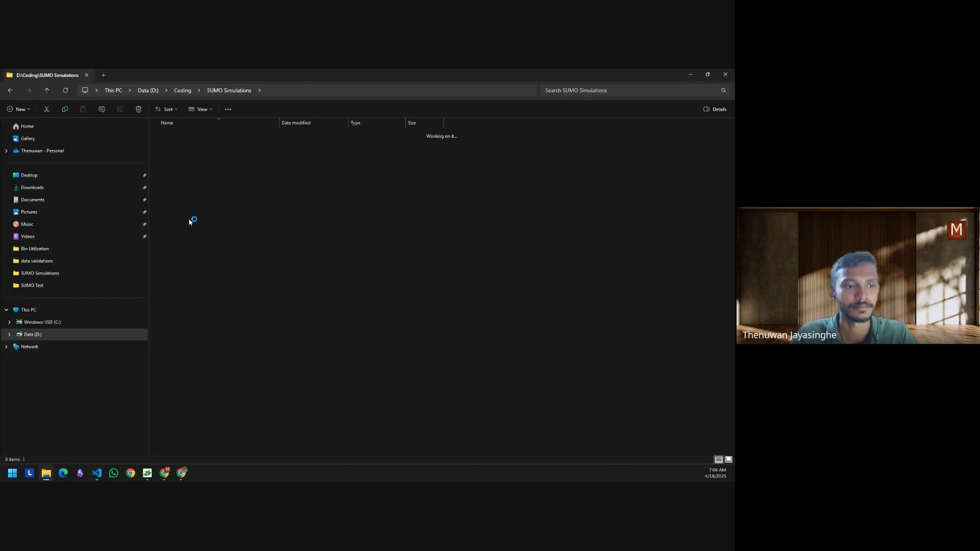
pyautogui.click(330, 85)
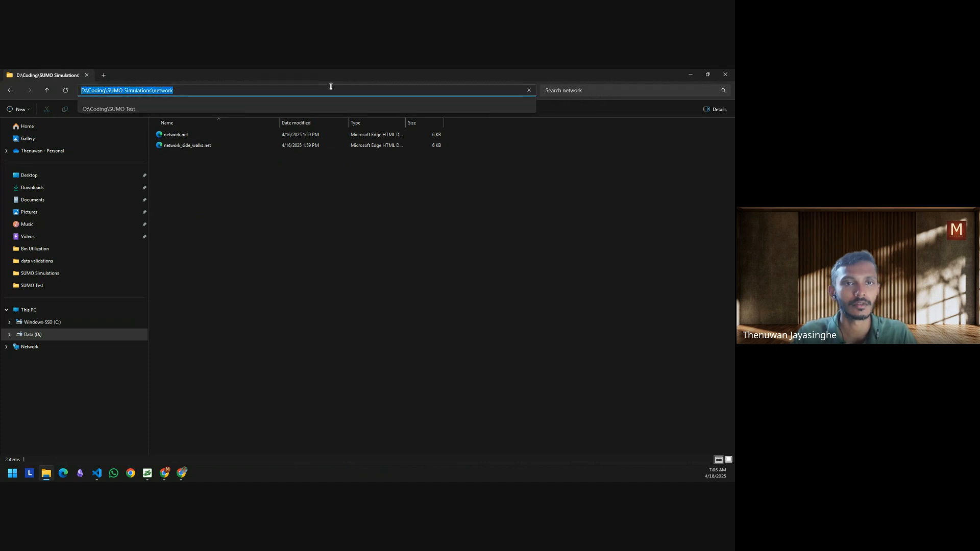
pyautogui.write('netedit')
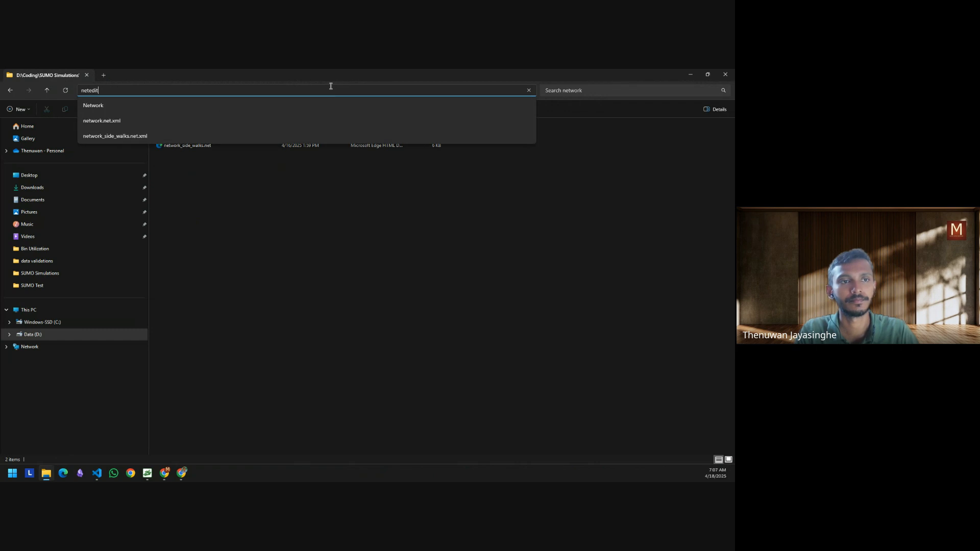
pyautogui.press('Return')
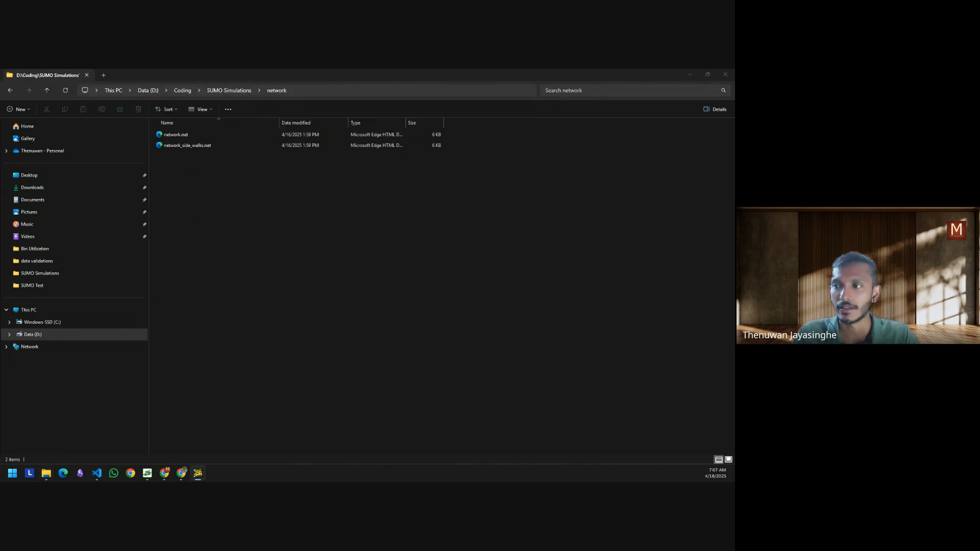
pyautogui.doubleClick(313, 159)
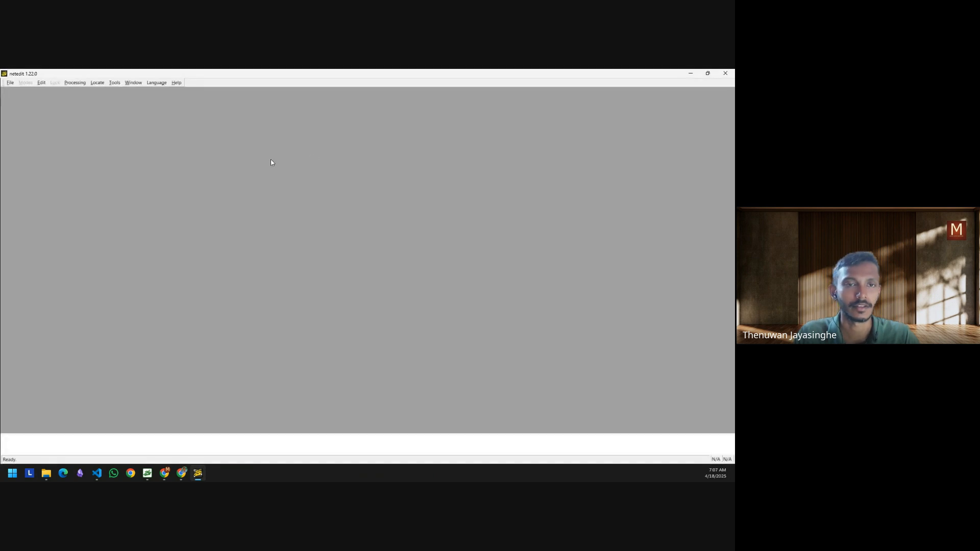
# - Open the network file network_side_walks.net.xml from the network working directory in netedit
pyautogui.click(10, 83)
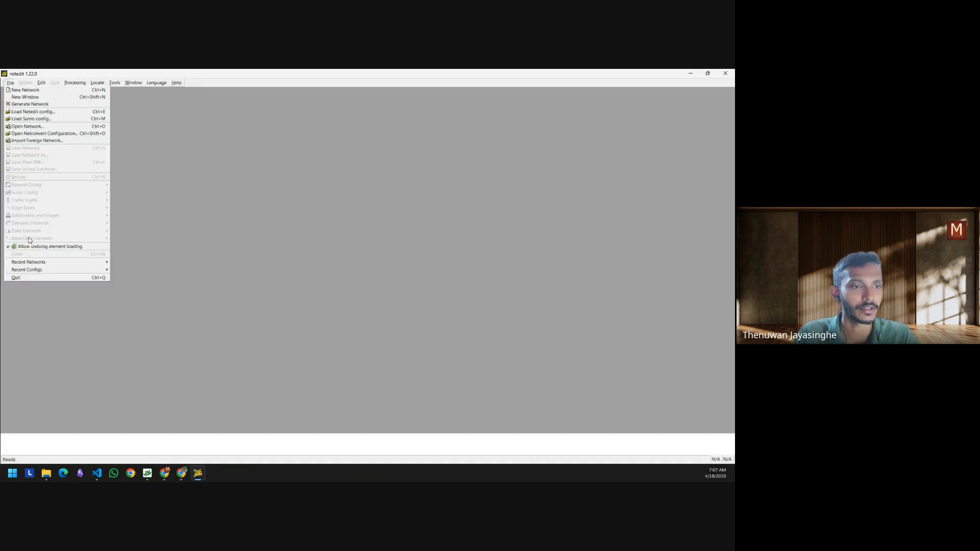
pyautogui.click(28, 126)
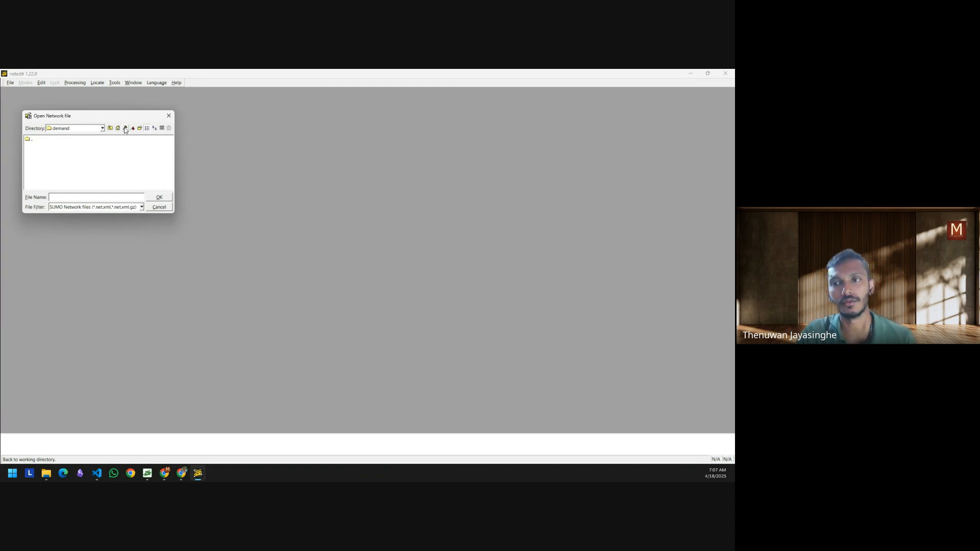
pyautogui.click(125, 128)
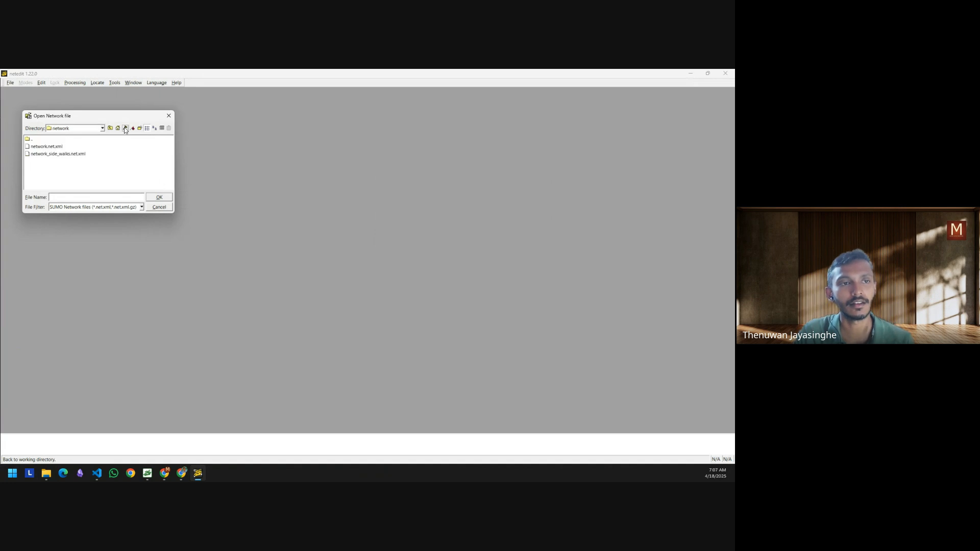
pyautogui.click(57, 154)
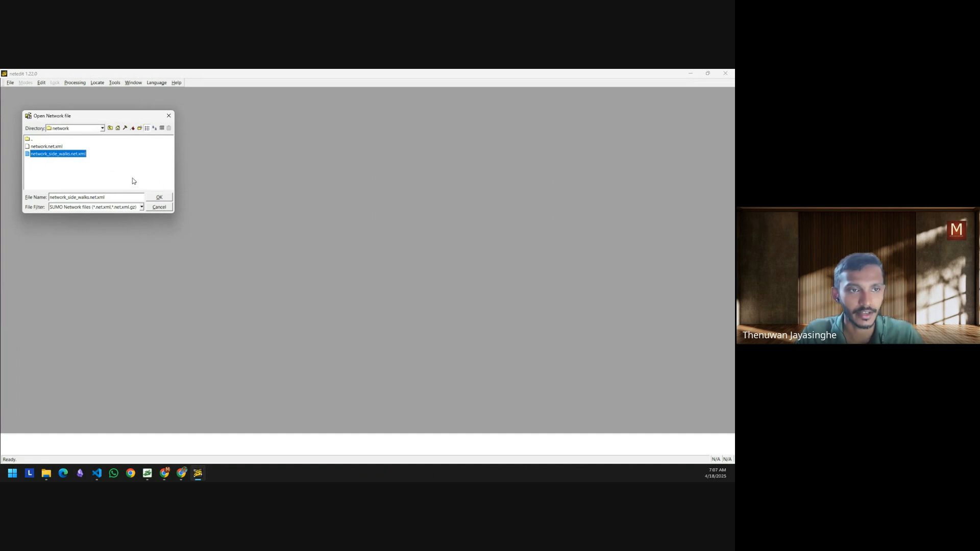
pyautogui.click(158, 197)
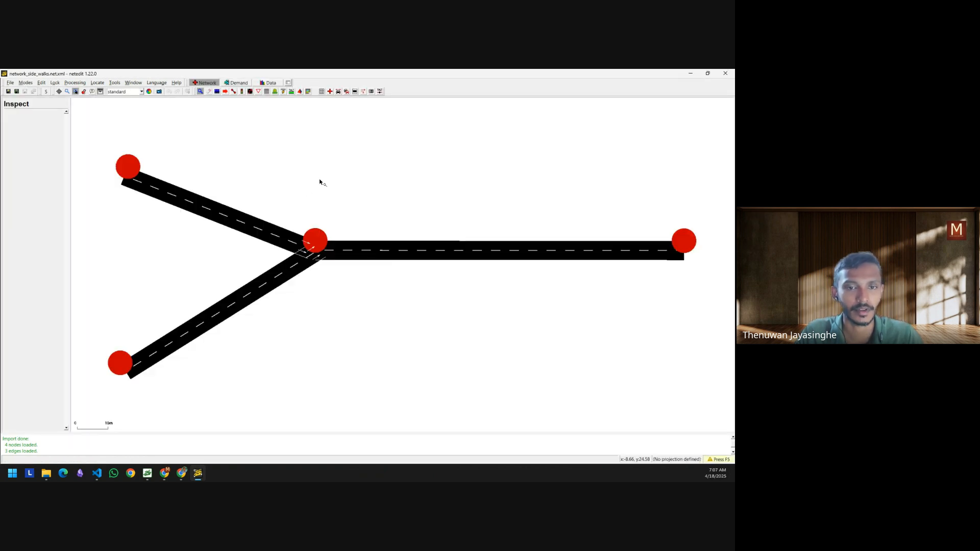
# - Switch to VS Code, set the net-file value in run_simulation.sumocfg to network/network_side_walks.net.xml, and save the file
pyautogui.click(148, 474)
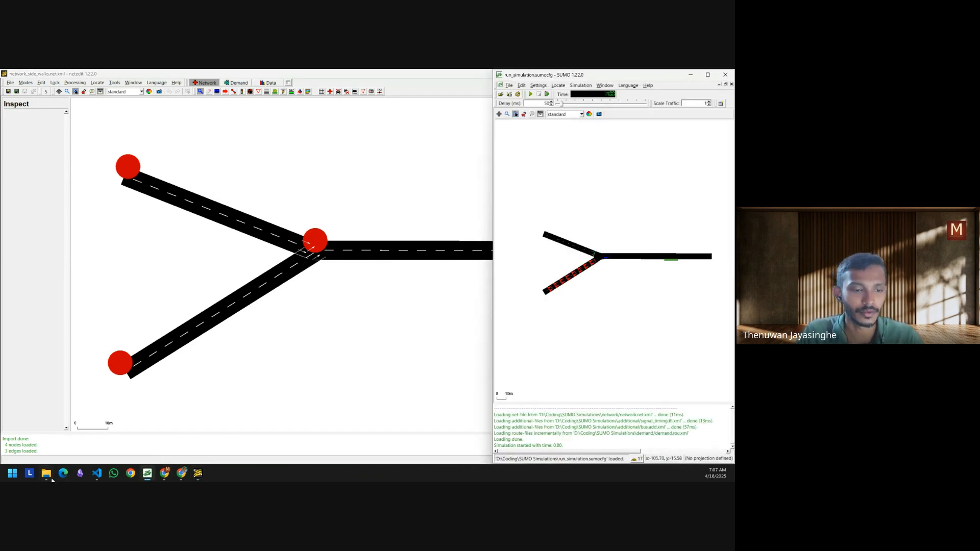
pyautogui.click(97, 475)
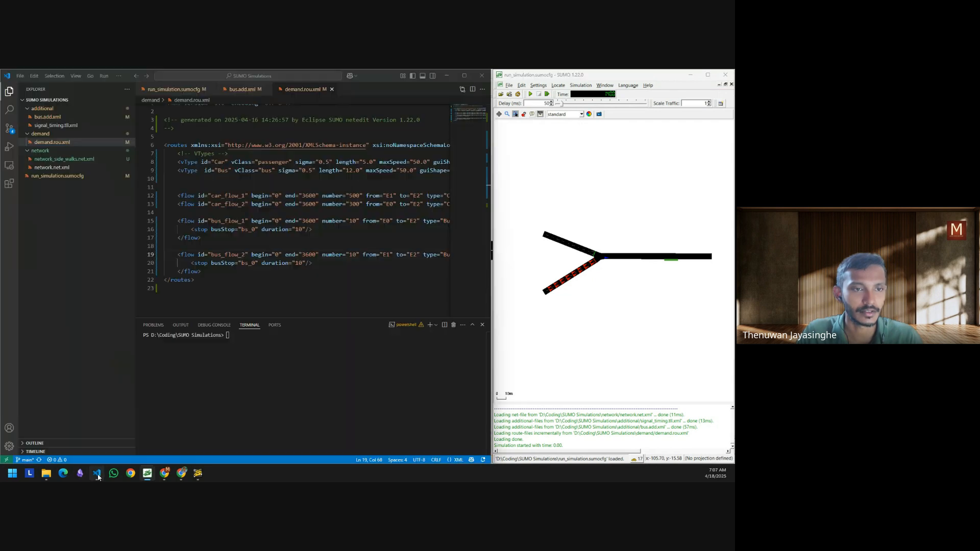
pyautogui.click(179, 89)
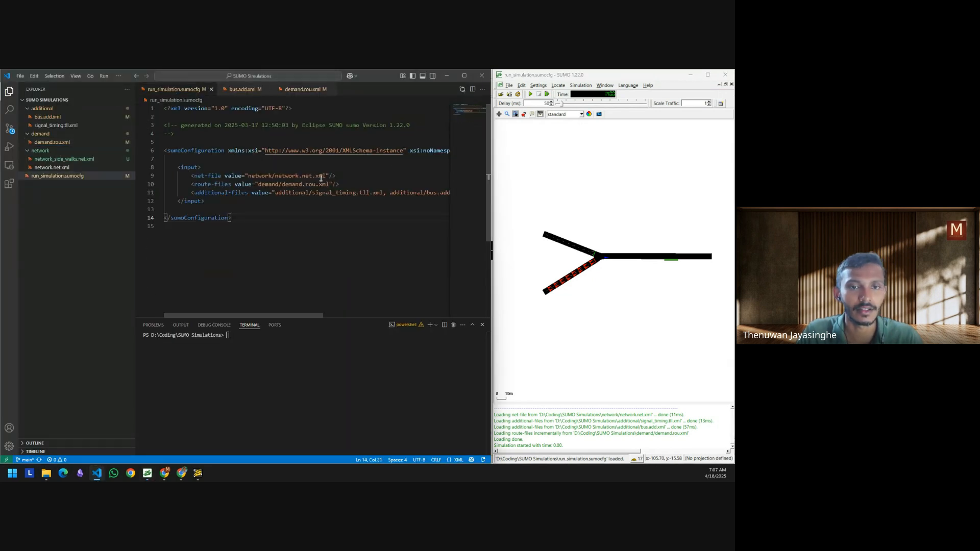
pyautogui.moveTo(299, 176); pyautogui.dragTo(275, 177)
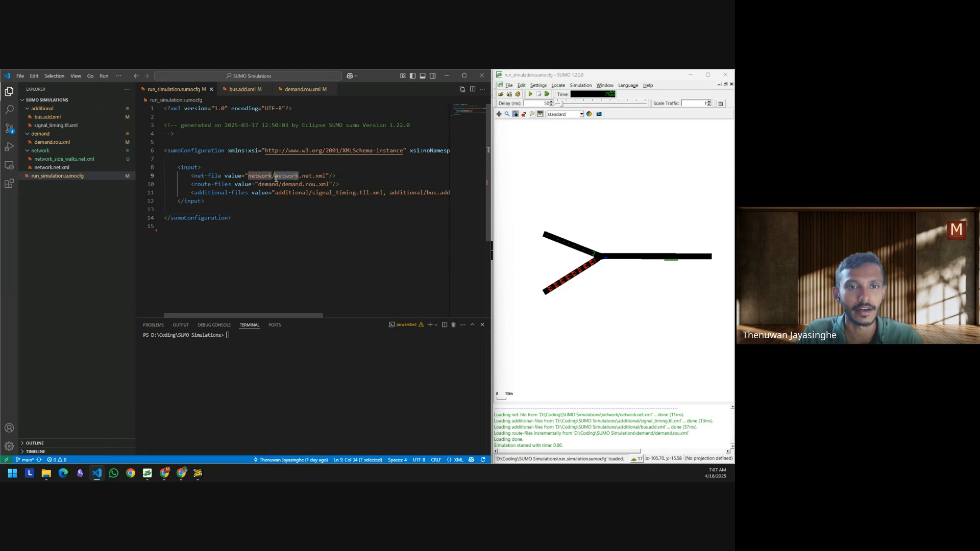
pyautogui.press('BackSpace')
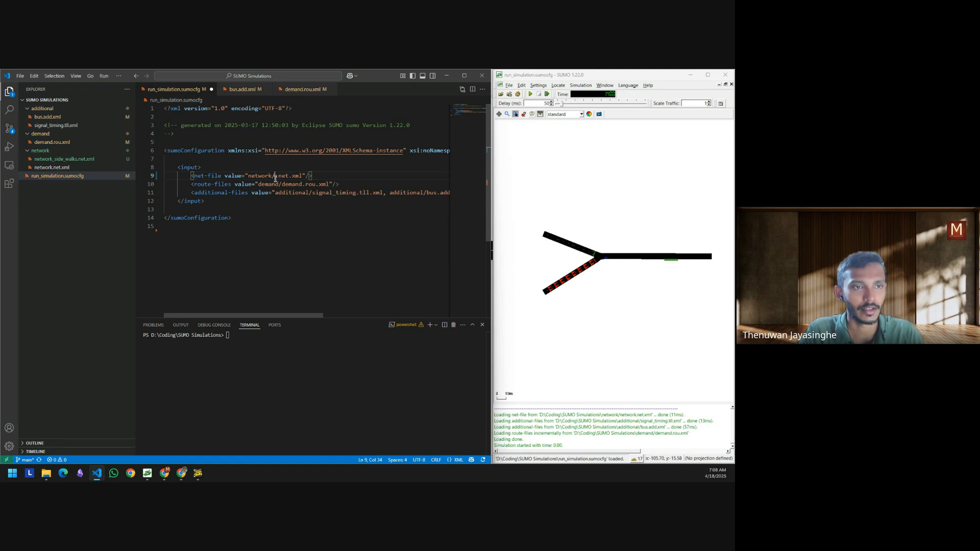
pyautogui.write('network_s')
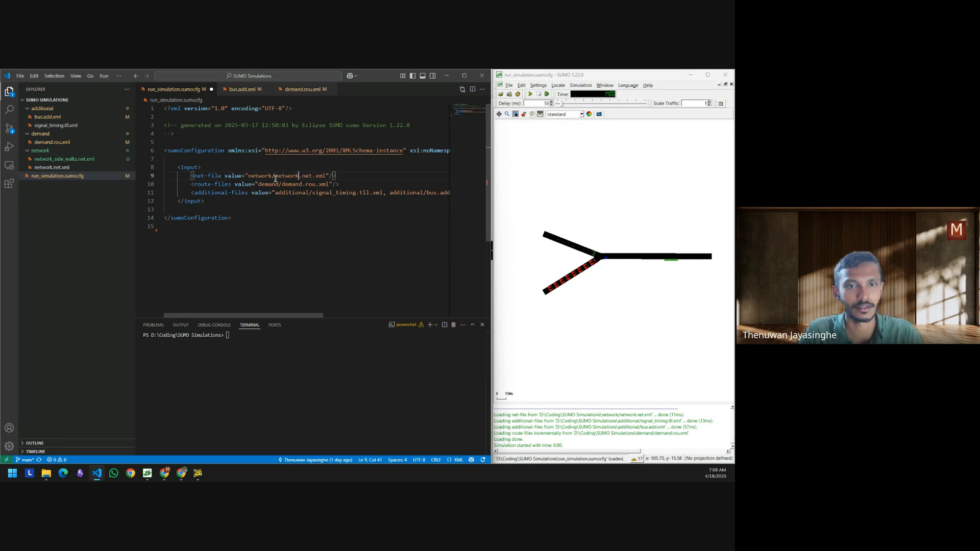
pyautogui.write('ide_walks')
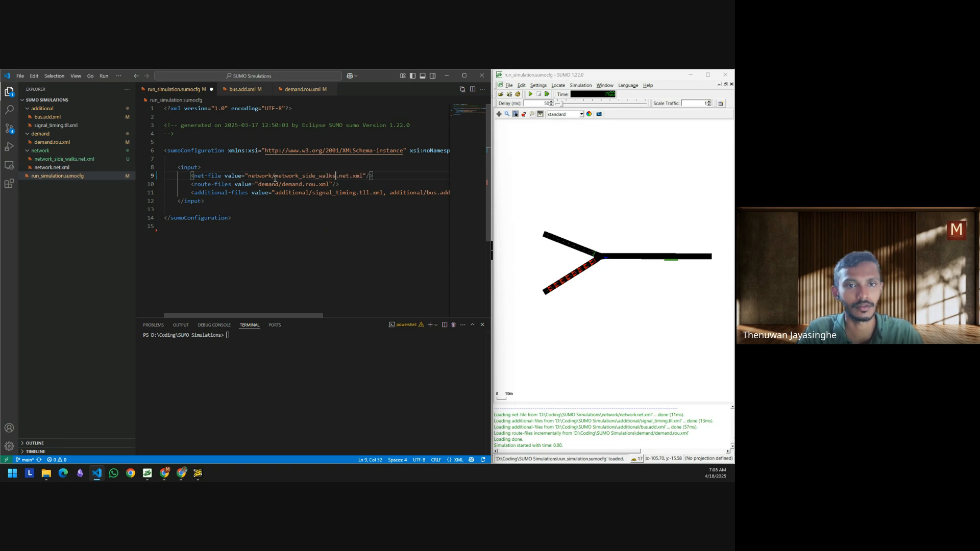
pyautogui.hotkey('ctrl', 's')
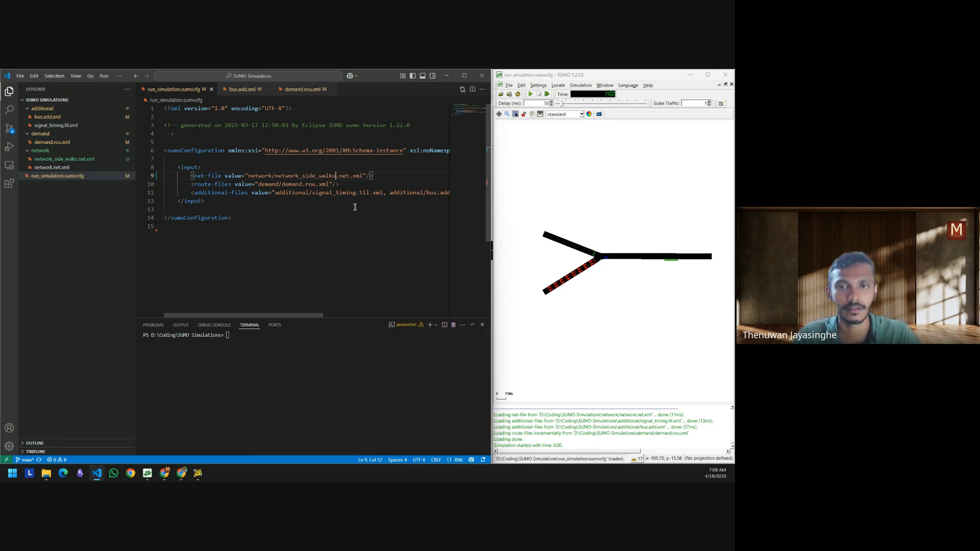
# - Reload the run_simulation.sumocfg simulation in the SUMO window and run it
pyautogui.click(516, 94)
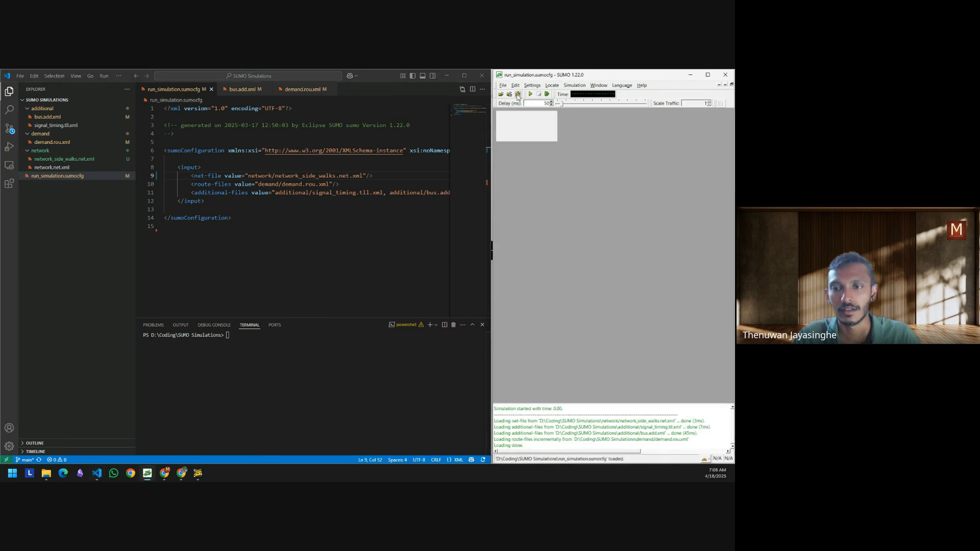
pyautogui.click(530, 94)
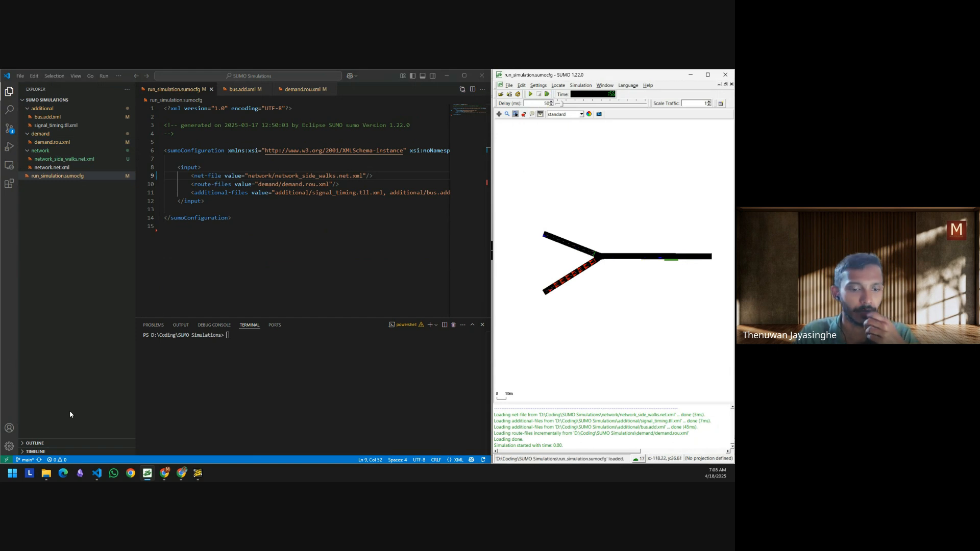
# - Switch to netedit, add a restricted sidewalk lane to the lower incoming edge E1, and recompute the network
pyautogui.click(198, 474)
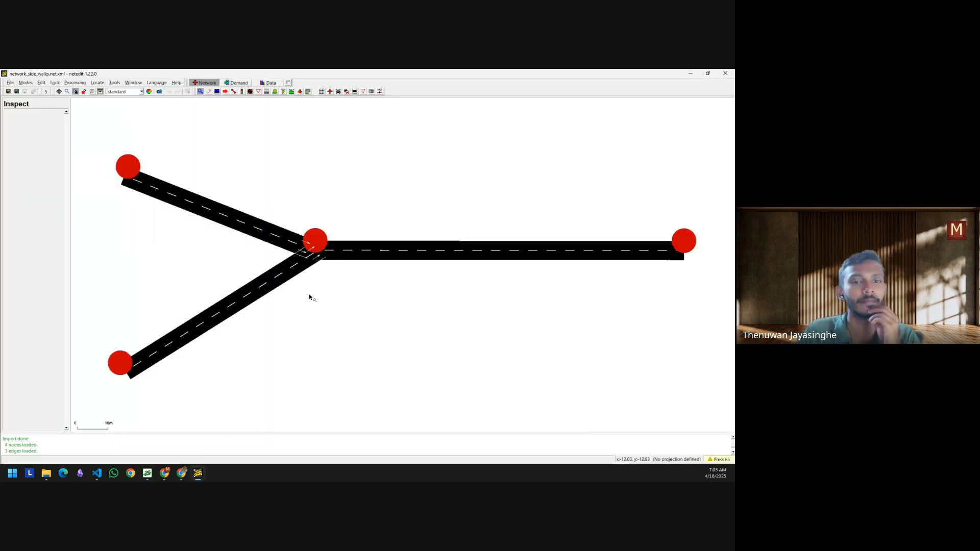
pyautogui.press('F5')
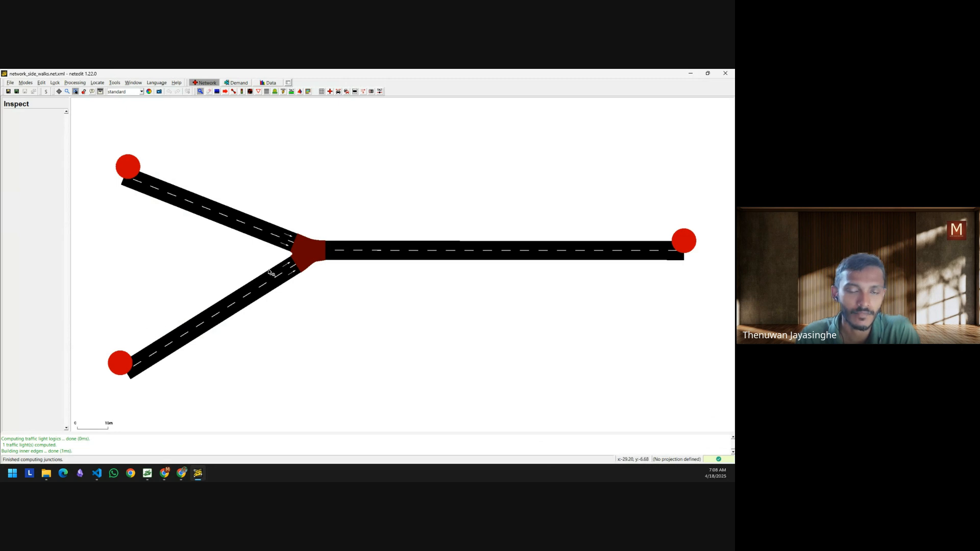
pyautogui.click(233, 306)
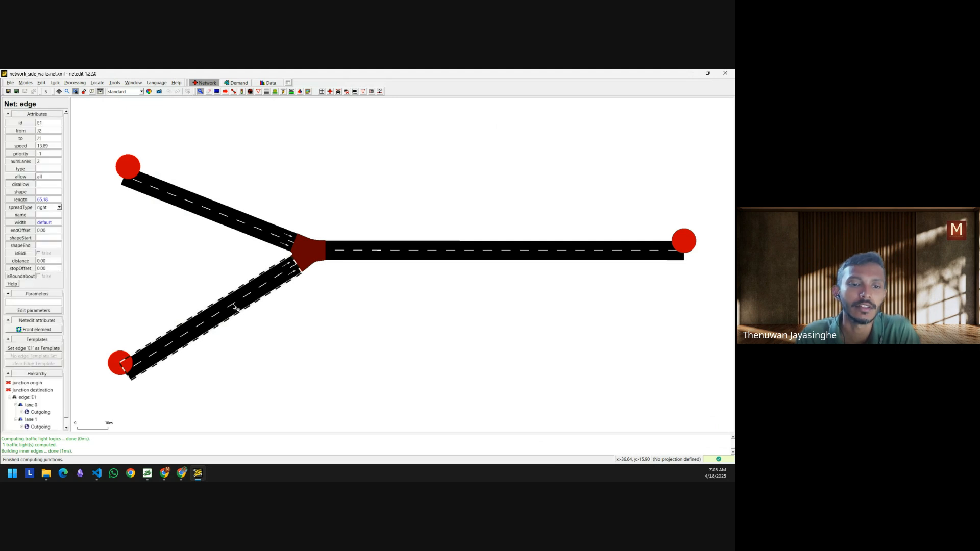
pyautogui.rightClick(233, 307)
pyautogui.moveTo(266, 331)
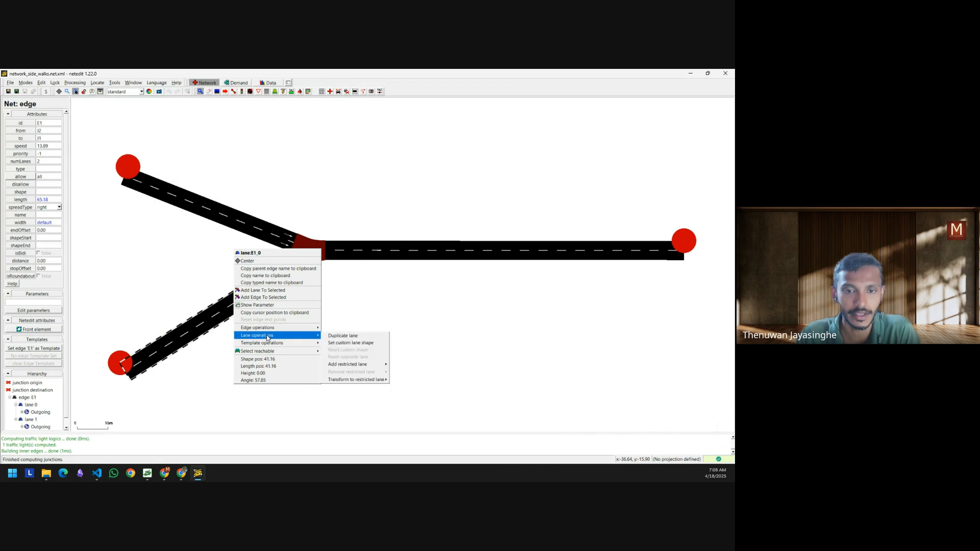
pyautogui.moveTo(378, 365)
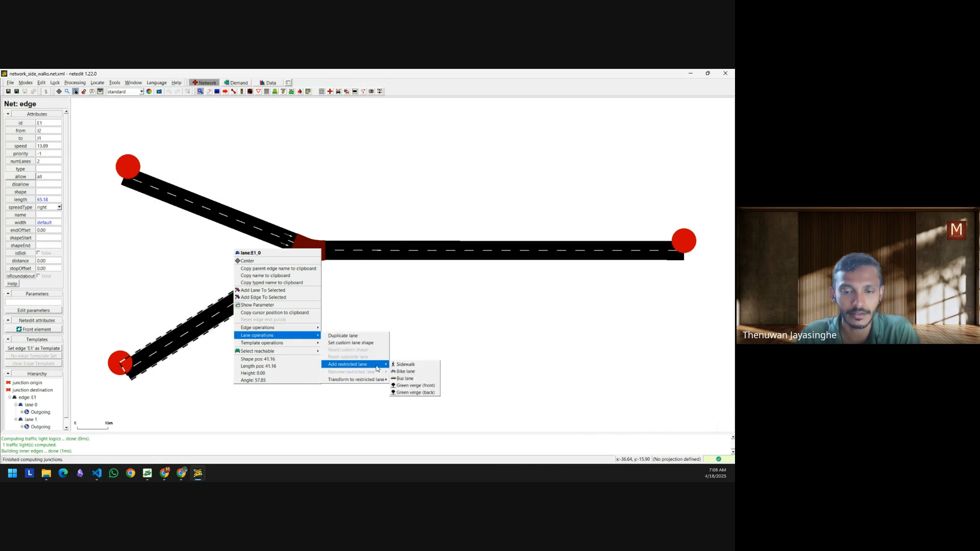
pyautogui.click(420, 366)
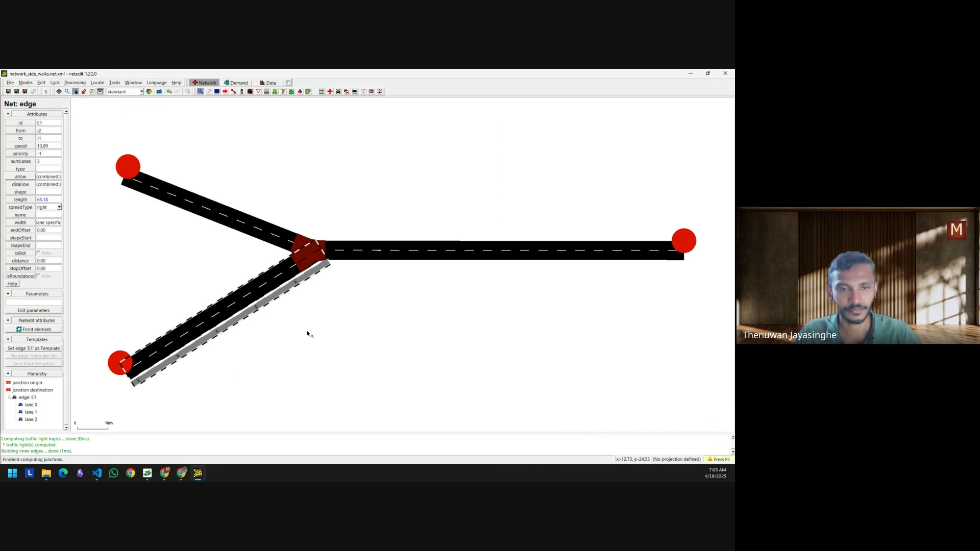
pyautogui.press('F5')
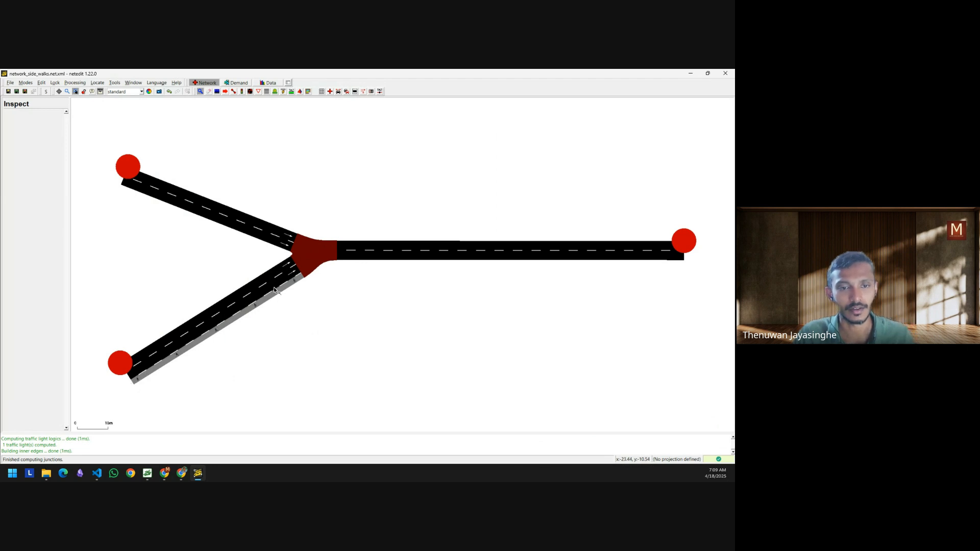
# - Add a reverse direction for the lower edge E1 and recompute the junctions
pyautogui.scroll(5, 273, 287)
pyautogui.scroll(-5, 261, 321)
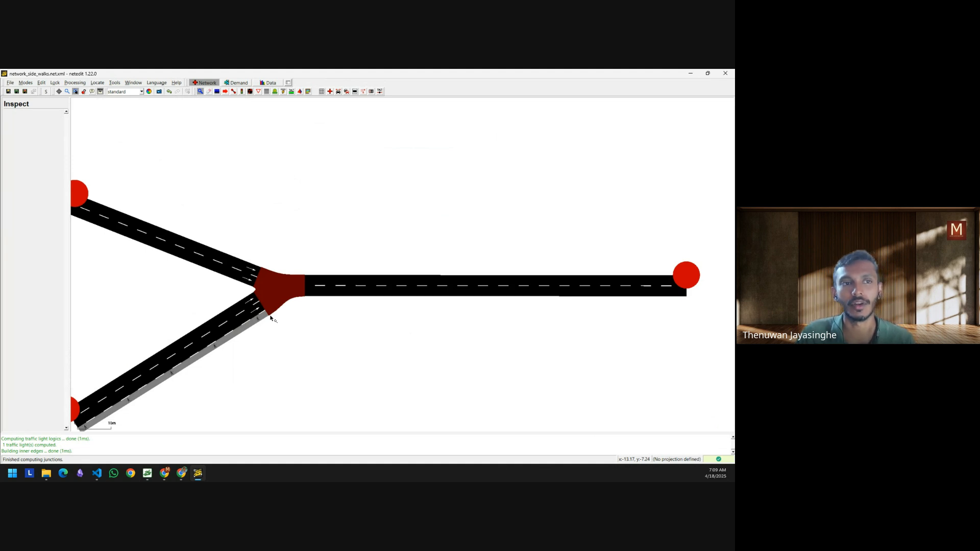
pyautogui.moveTo(271, 322); pyautogui.dragTo(358, 271)
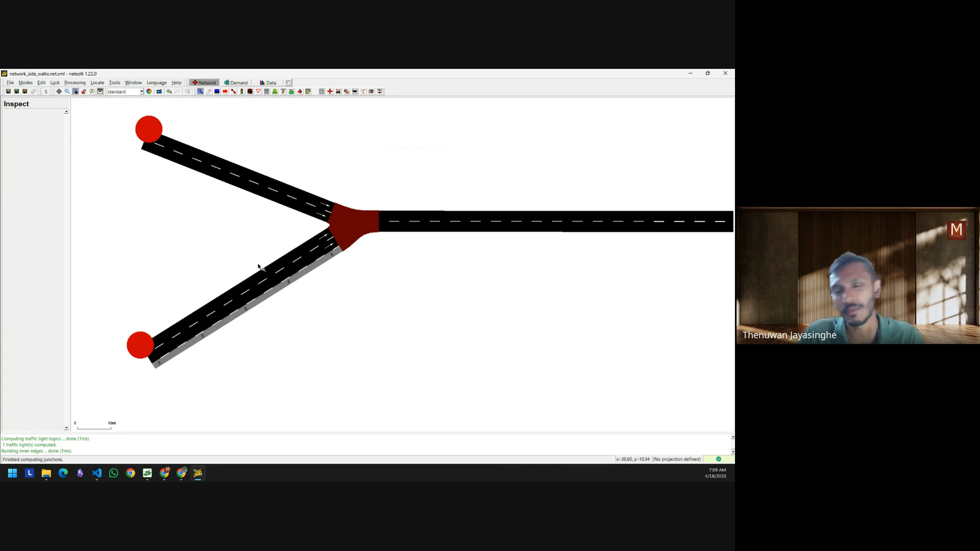
pyautogui.click(269, 277)
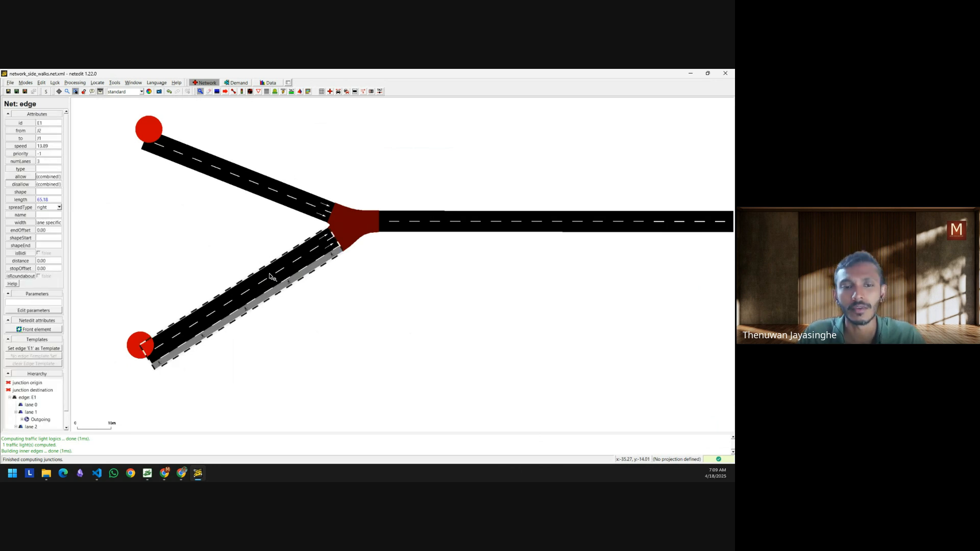
pyautogui.rightClick(270, 277)
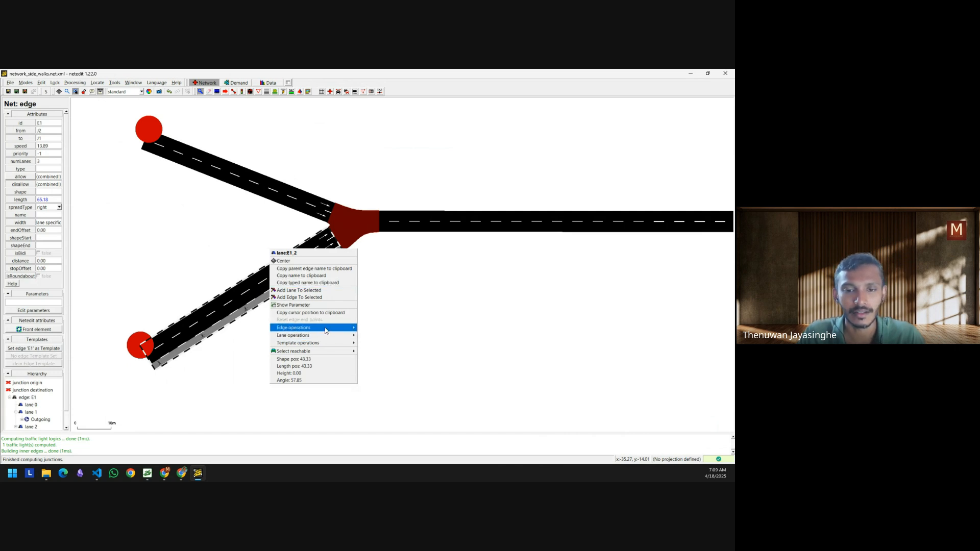
pyautogui.moveTo(332, 328)
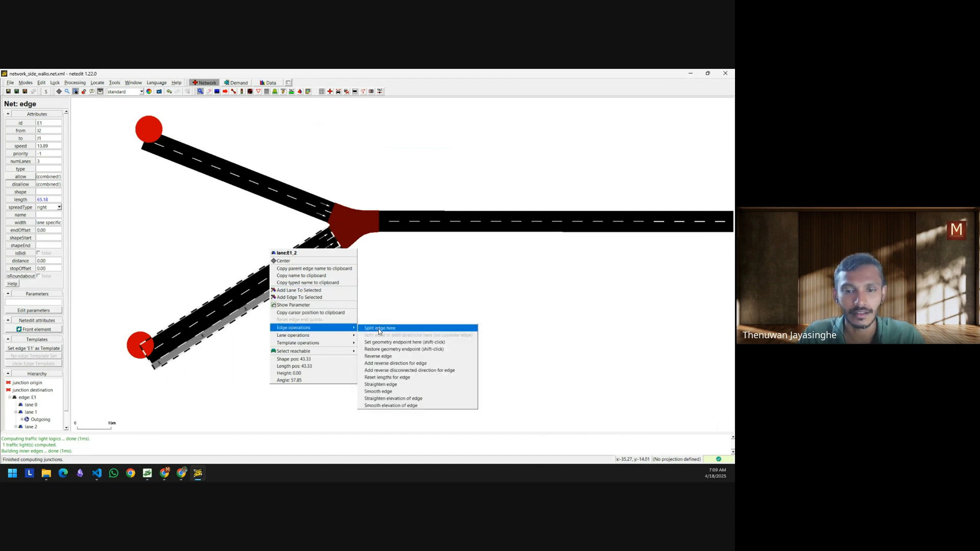
pyautogui.click(388, 363)
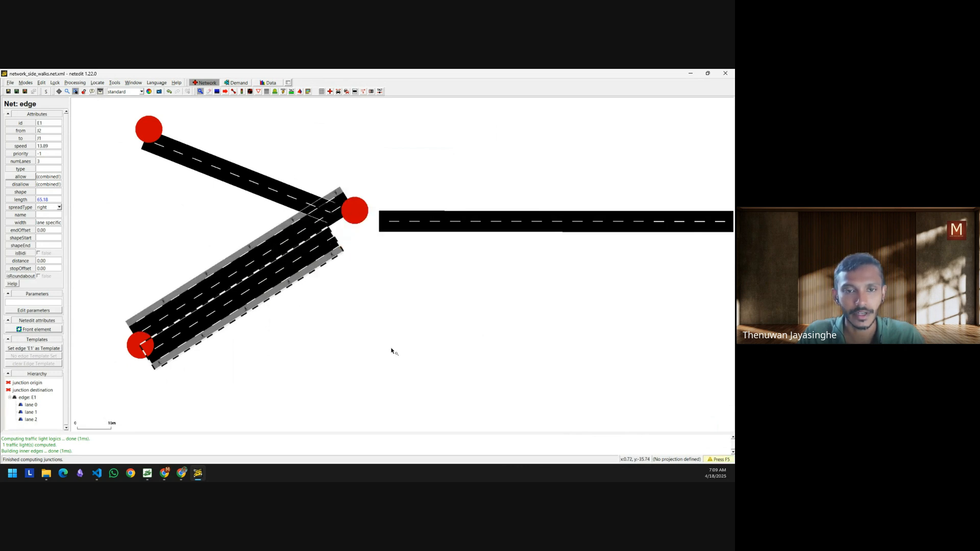
pyautogui.press('F5')
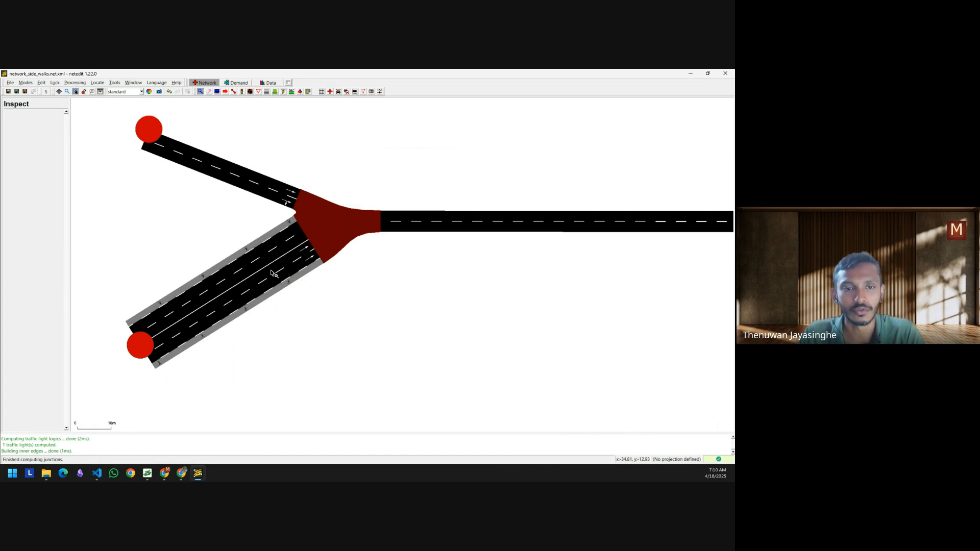
# - Add a reverse direction for the upper incoming edge E0
pyautogui.click(261, 186)
pyautogui.rightClick(260, 186)
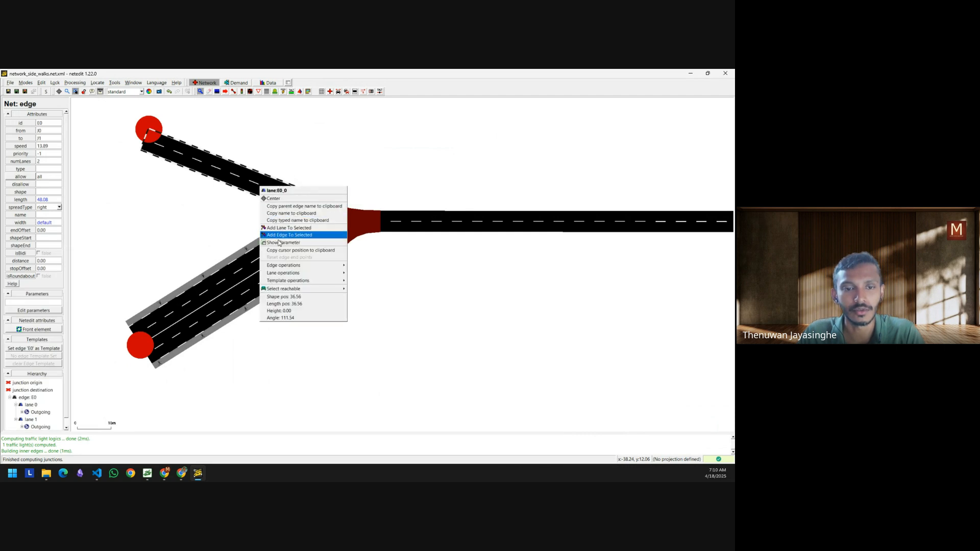
pyautogui.moveTo(283, 267)
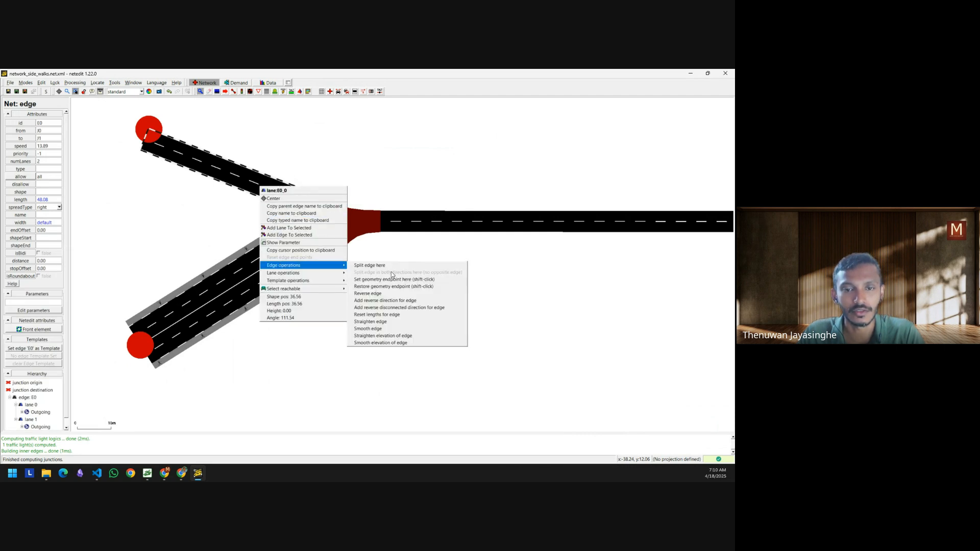
pyautogui.click(377, 302)
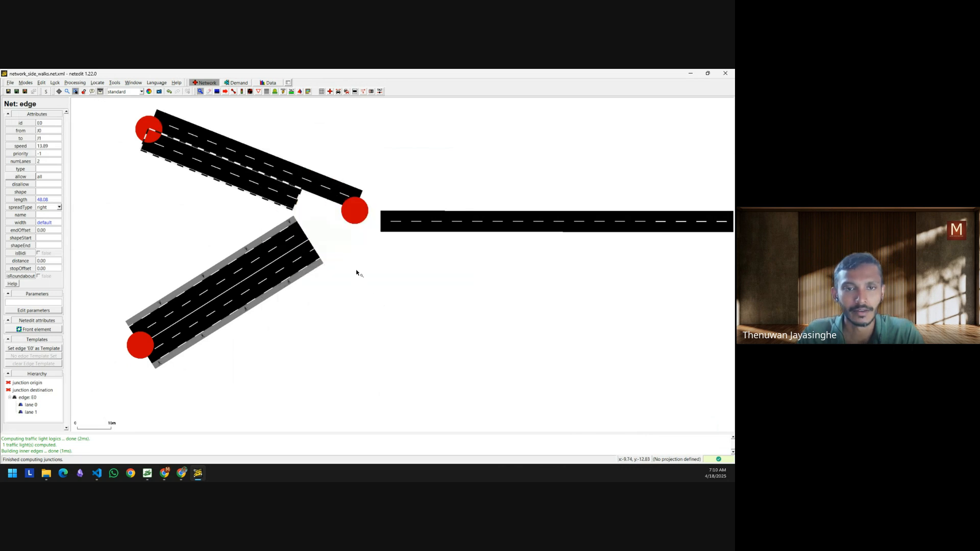
# - Add a reverse direction for the horizontal edge E2 and recompute the junctions
pyautogui.click(424, 220)
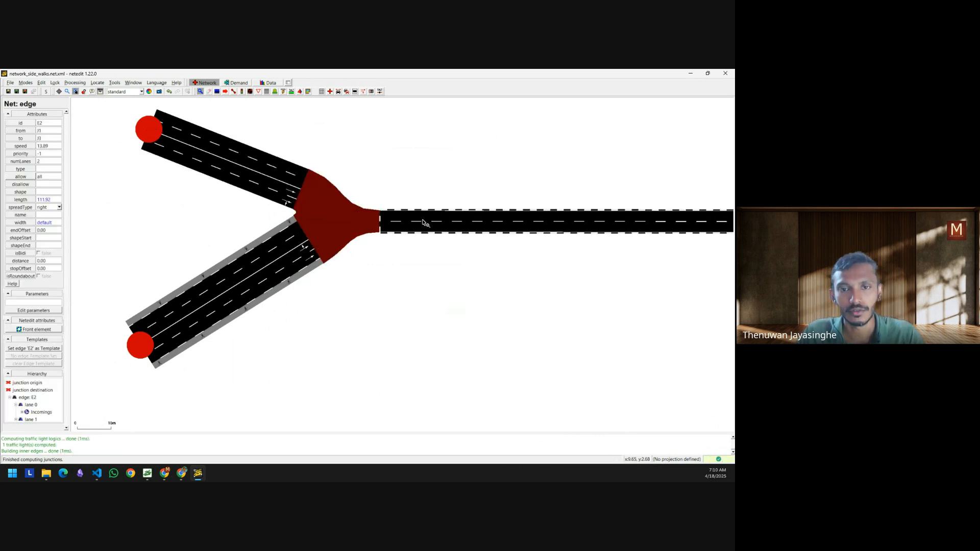
pyautogui.rightClick(433, 219)
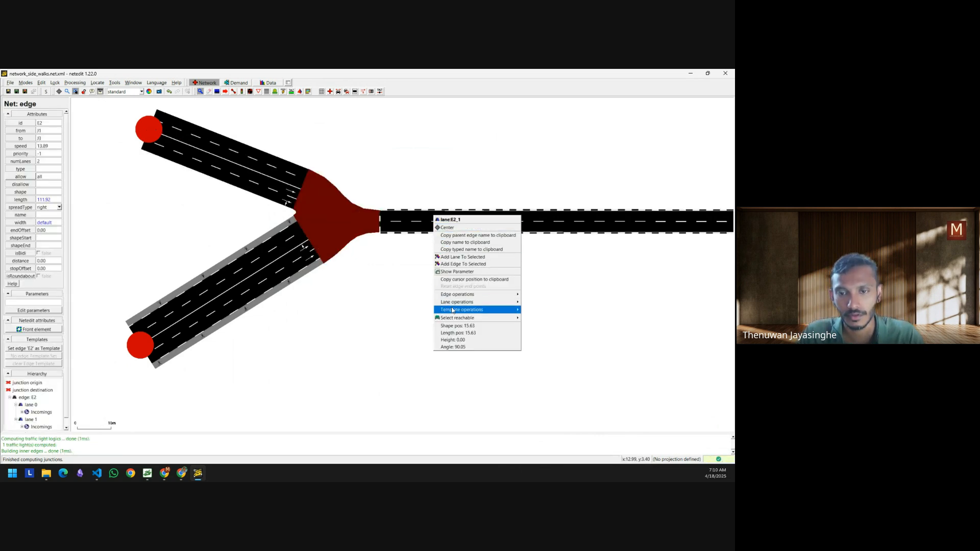
pyautogui.moveTo(453, 302)
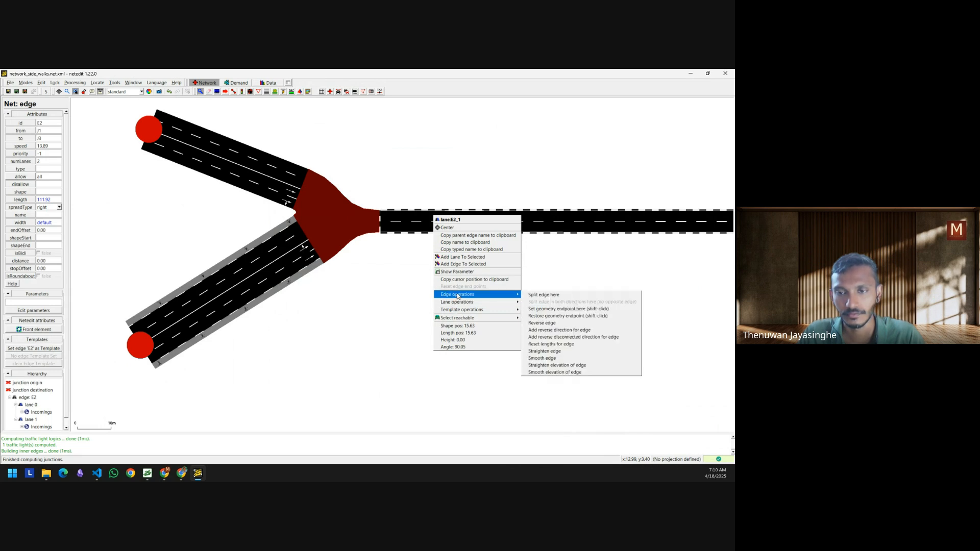
pyautogui.click(552, 331)
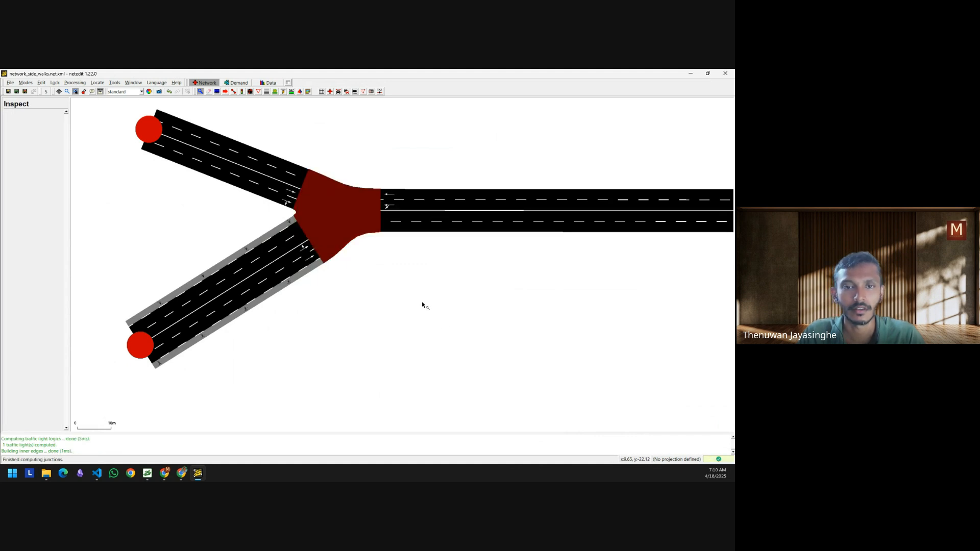
# - Add a restricted sidewalk lane to the upper incoming edge E0
pyautogui.moveTo(223, 261); pyautogui.dragTo(230, 301)
pyautogui.click(234, 220)
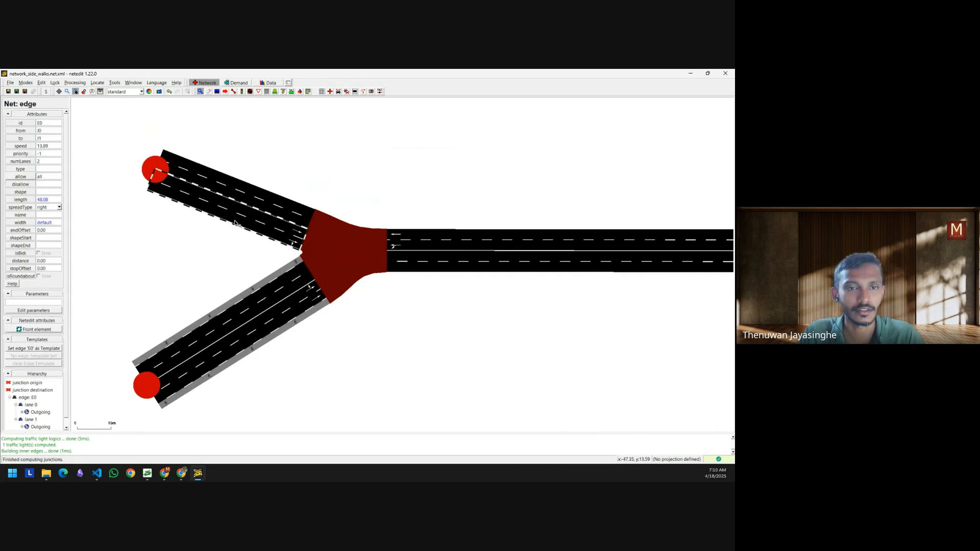
pyautogui.rightClick(234, 220)
pyautogui.click(249, 317)
pyautogui.rightClick(256, 223)
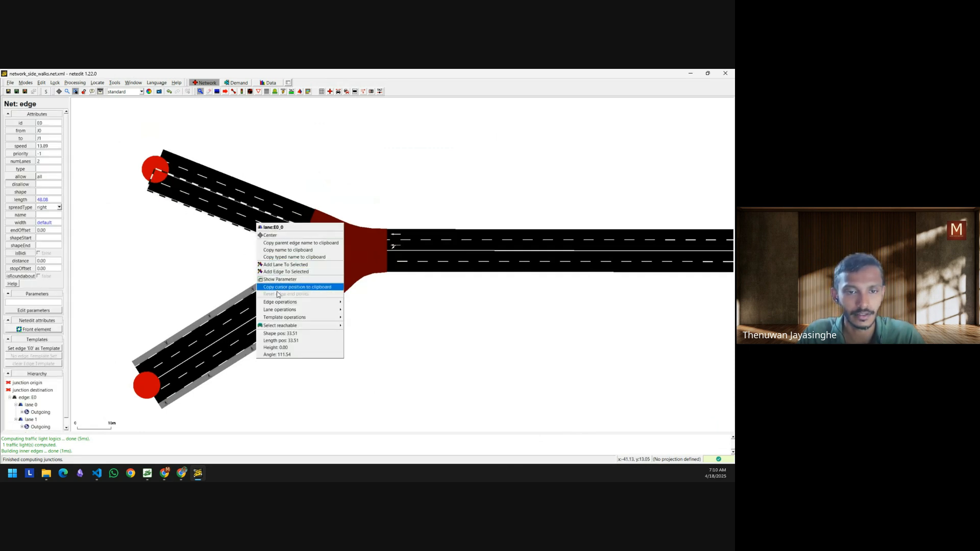
pyautogui.moveTo(278, 301)
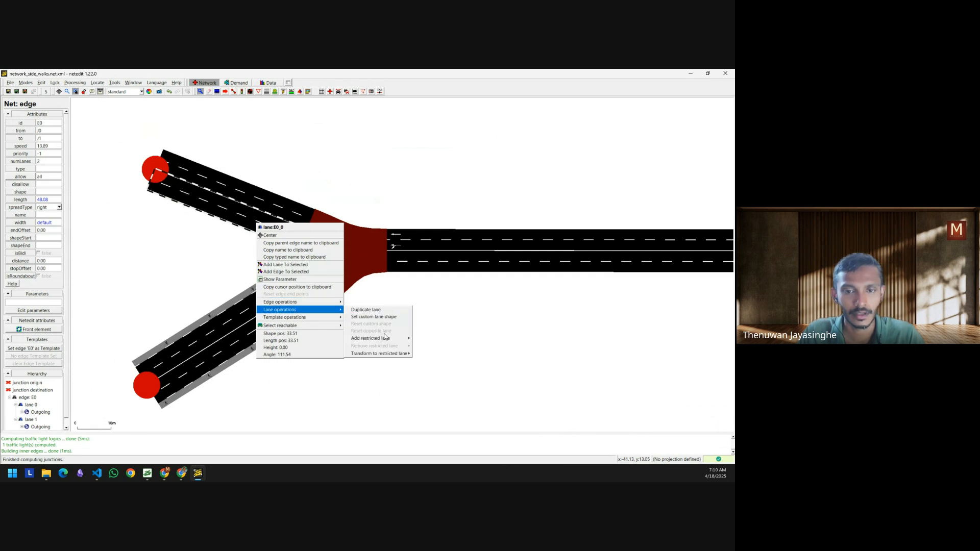
pyautogui.moveTo(387, 339)
pyautogui.click(432, 339)
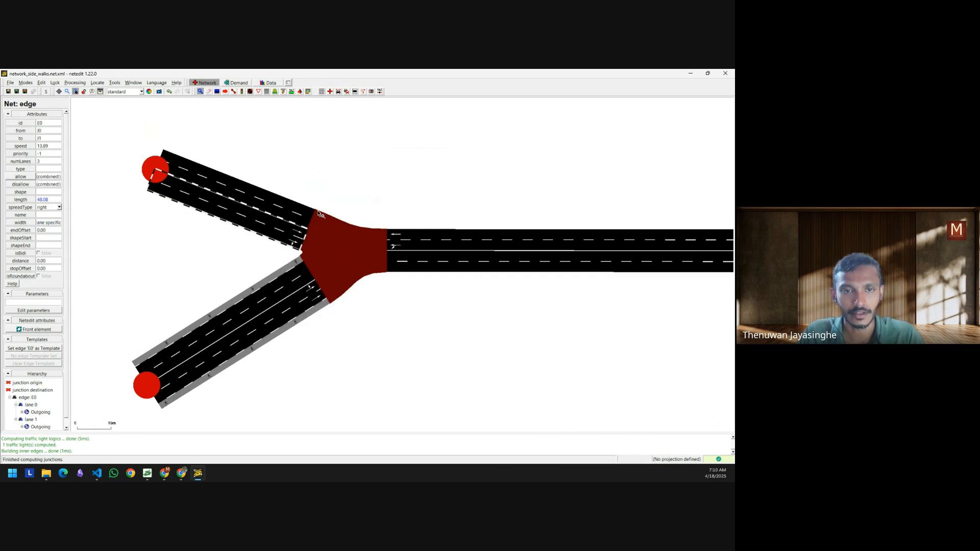
# - Add a restricted sidewalk lane to the upper reverse edge -E0 and recompute the junctions
pyautogui.click(273, 207)
pyautogui.rightClick(273, 207)
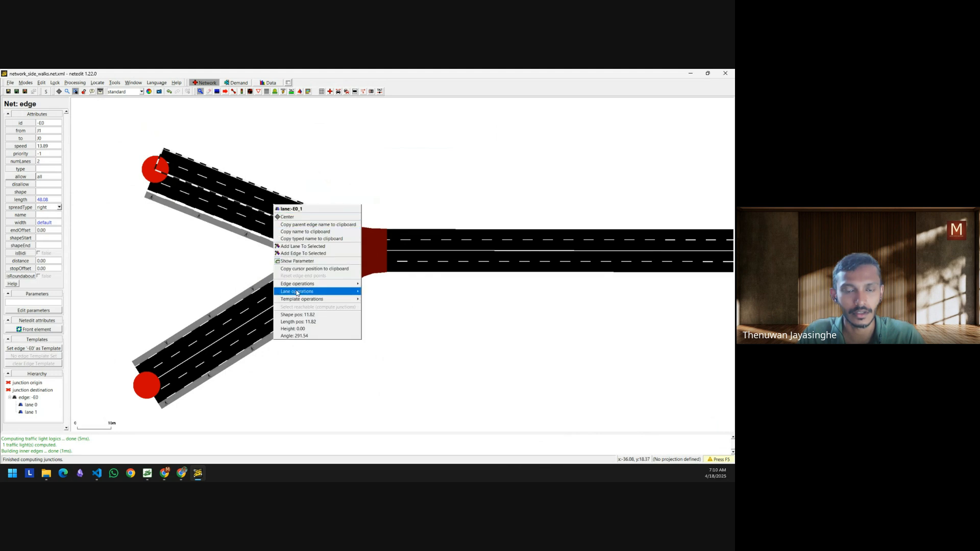
pyautogui.moveTo(307, 291)
pyautogui.moveTo(377, 321)
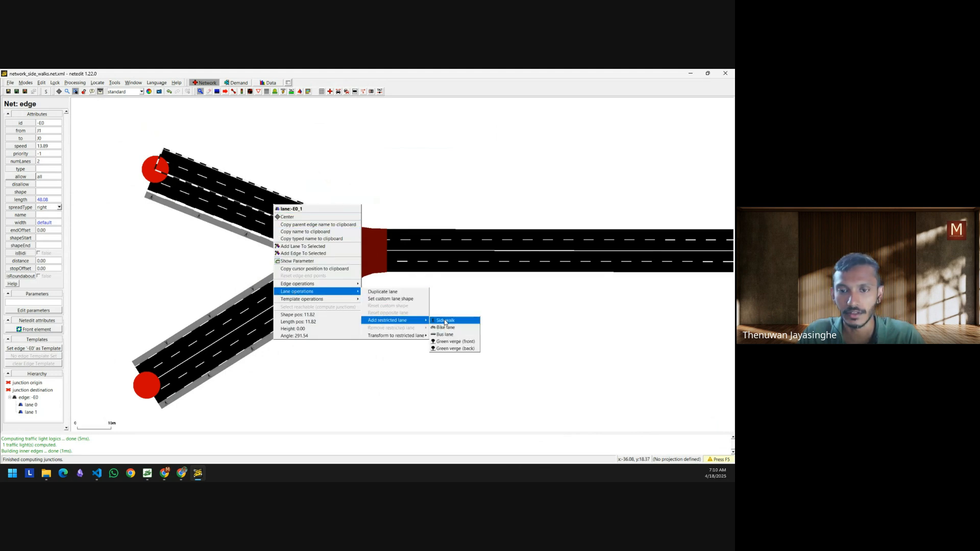
pyautogui.click(439, 322)
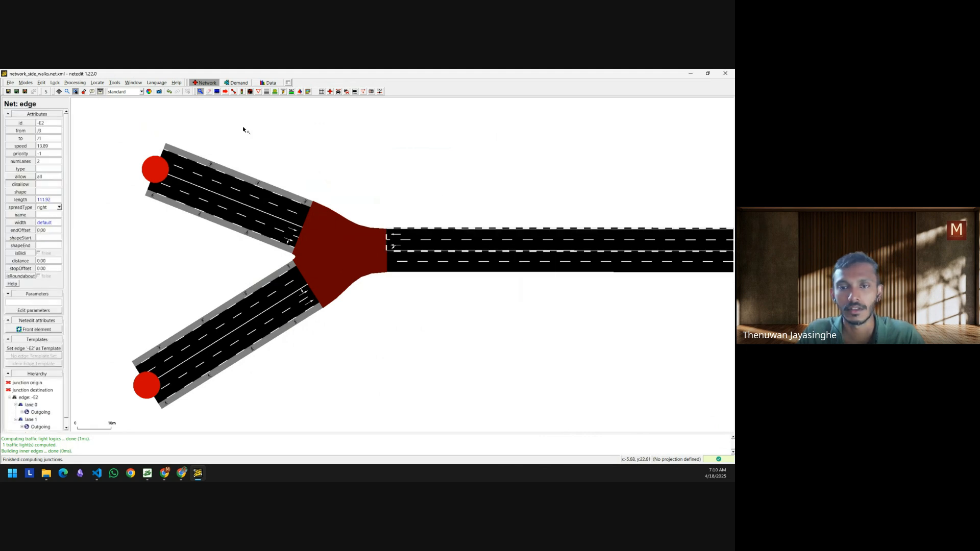
pyautogui.click(73, 83)
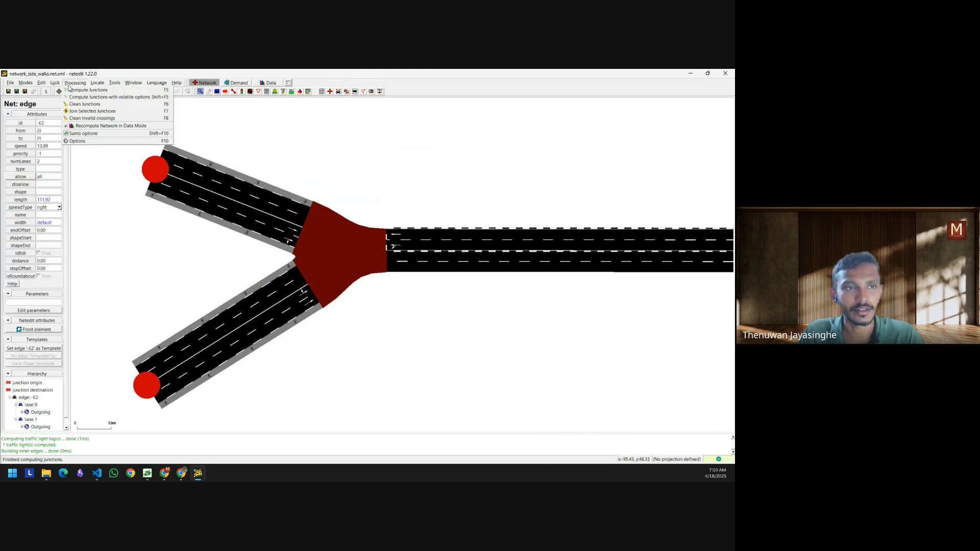
pyautogui.click(100, 93)
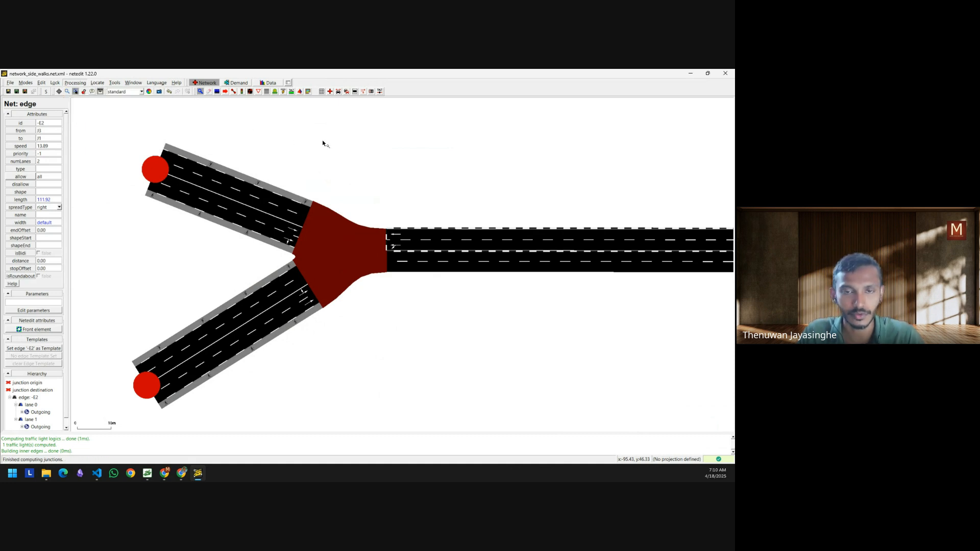
# - Add a restricted sidewalk lane to the horizontal reverse edge -E2 and recompute the junctions
pyautogui.rightClick(457, 241)
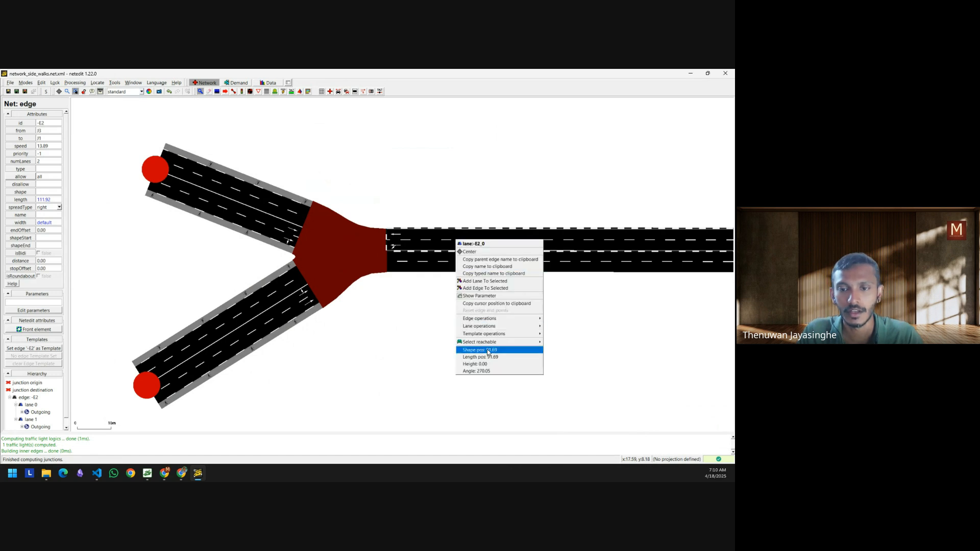
pyautogui.moveTo(521, 327)
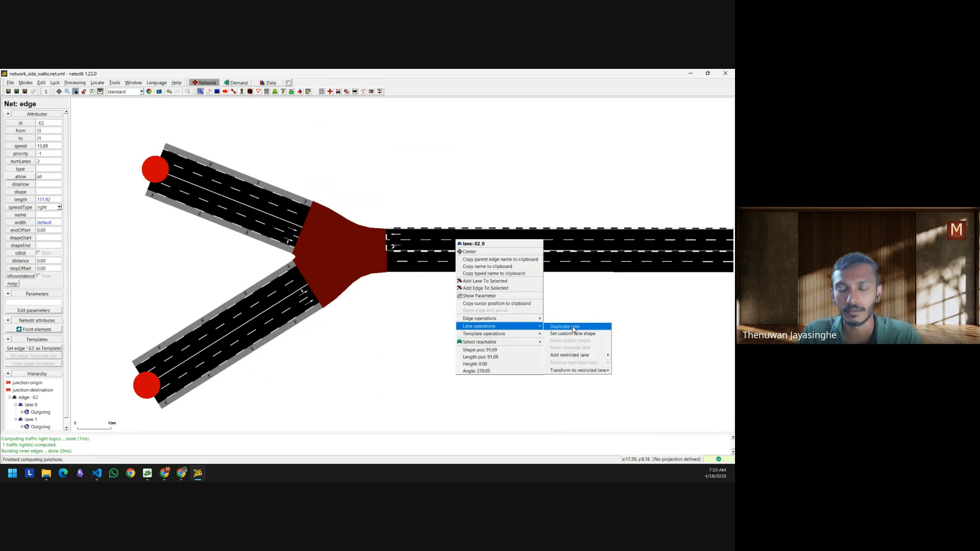
pyautogui.moveTo(593, 356)
pyautogui.click(634, 356)
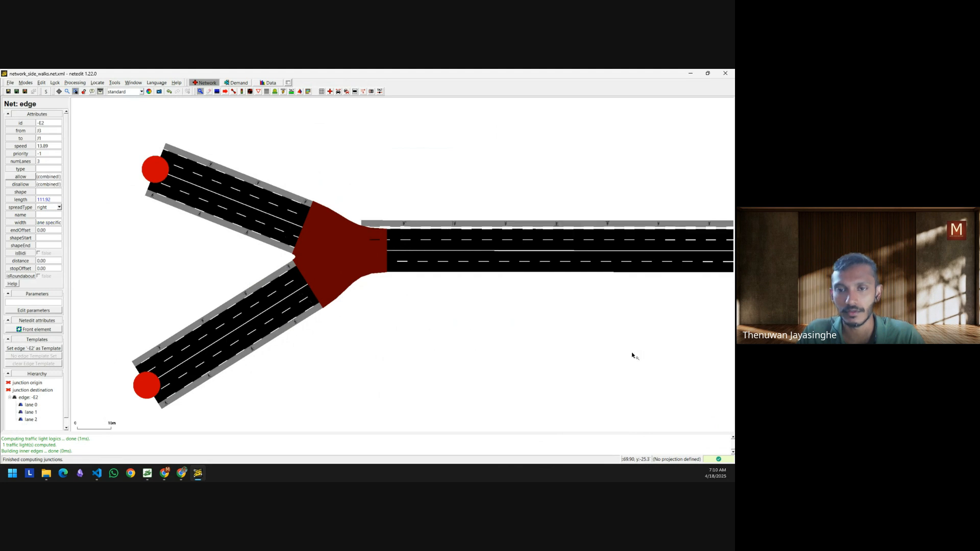
pyautogui.press('F5')
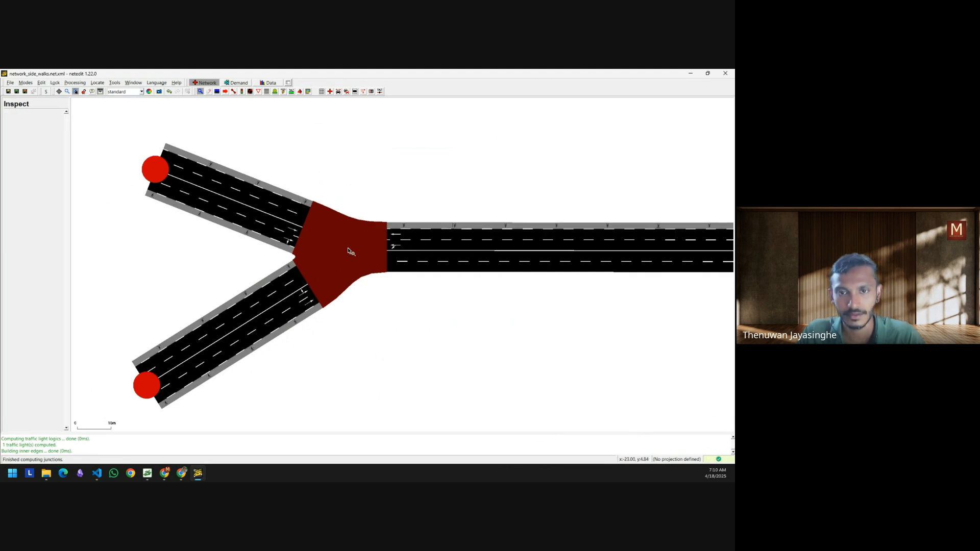
# - Add a restricted sidewalk lane to the horizontal edge E2 and recompute the junctions
pyautogui.moveTo(462, 321); pyautogui.dragTo(388, 300)
pyautogui.click(372, 240)
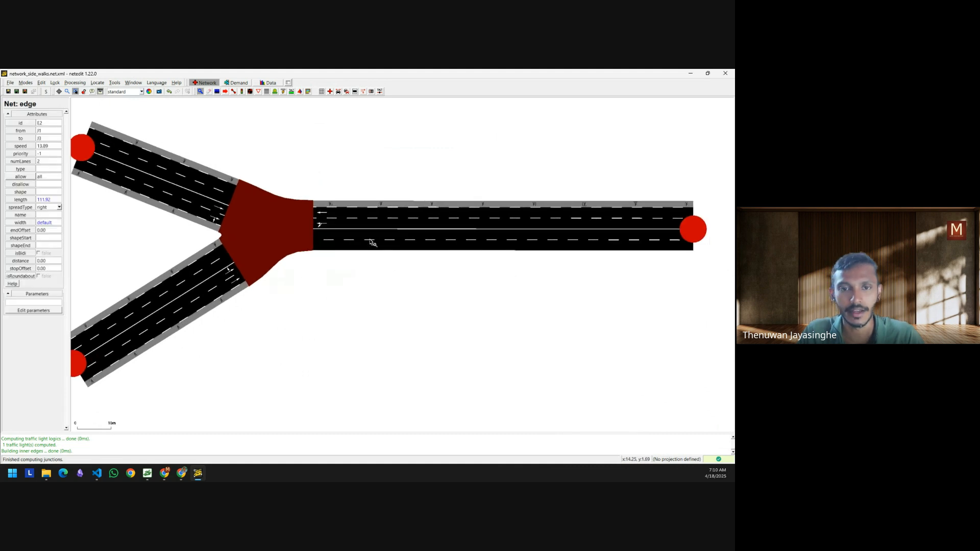
pyautogui.rightClick(382, 240)
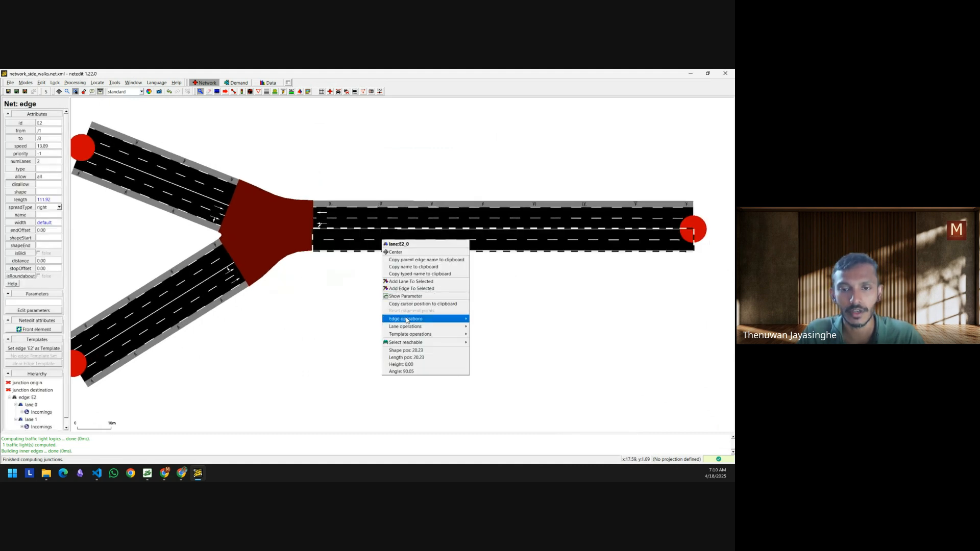
pyautogui.moveTo(446, 329)
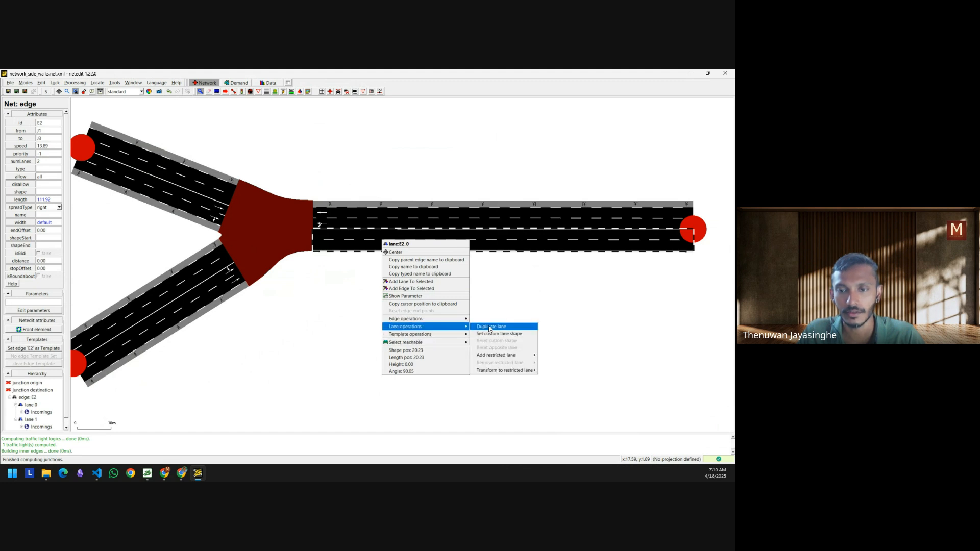
pyautogui.moveTo(493, 355)
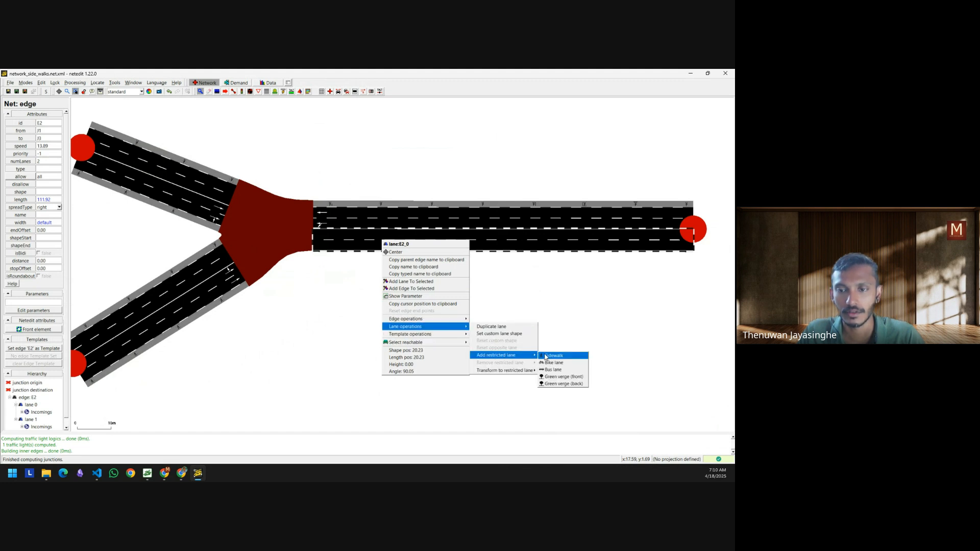
pyautogui.click(545, 356)
pyautogui.click(514, 343)
pyautogui.scroll(-2, 416, 302)
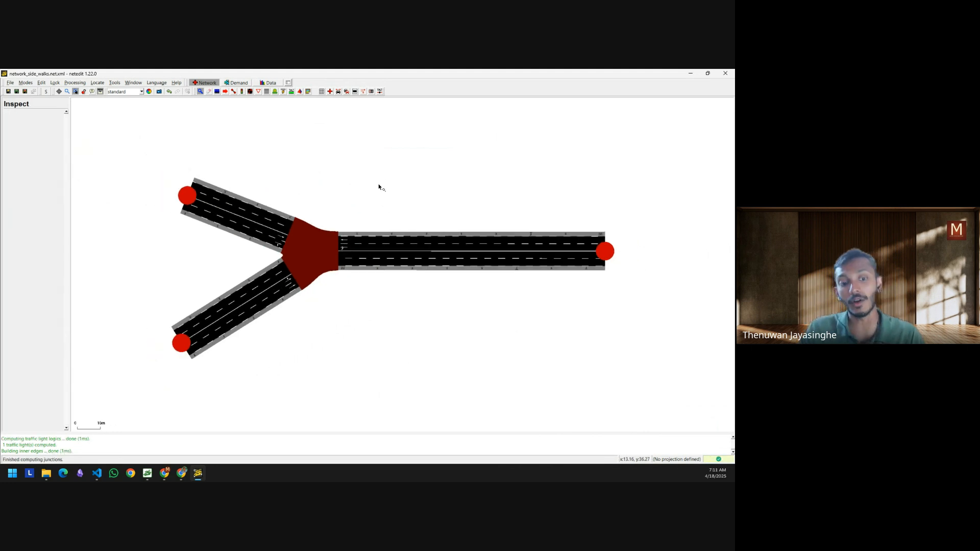
# - Switch to the SUMO simulation window, reload the simulation and examine the intersection
pyautogui.click(147, 473)
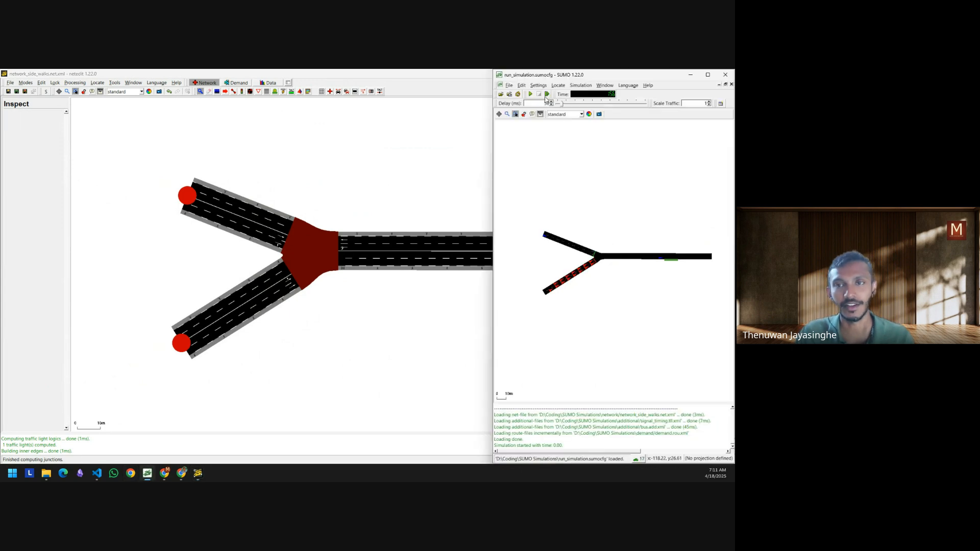
pyautogui.click(519, 95)
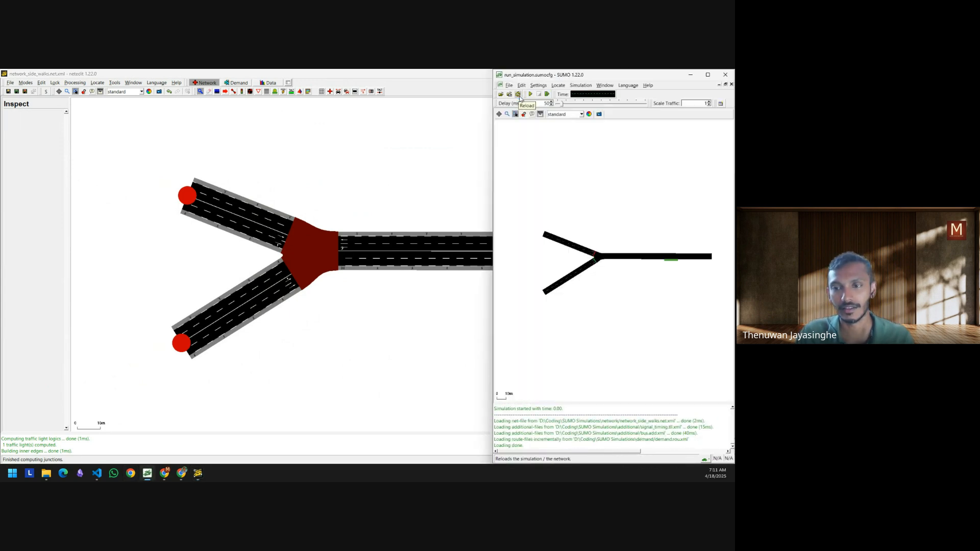
pyautogui.scroll(5, 592, 269)
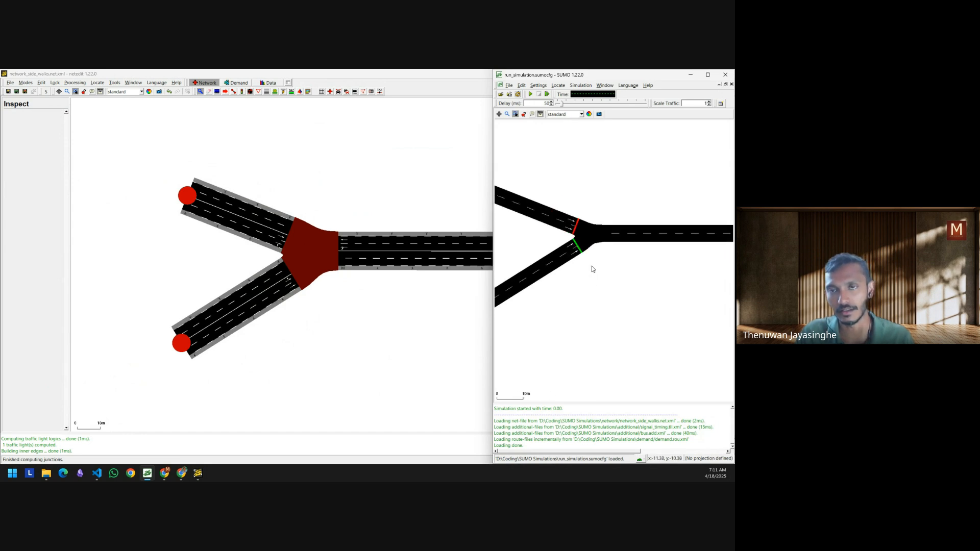
# - Save the edited network in netedit, and reload the simulation in SUMO
pyautogui.click(337, 186)
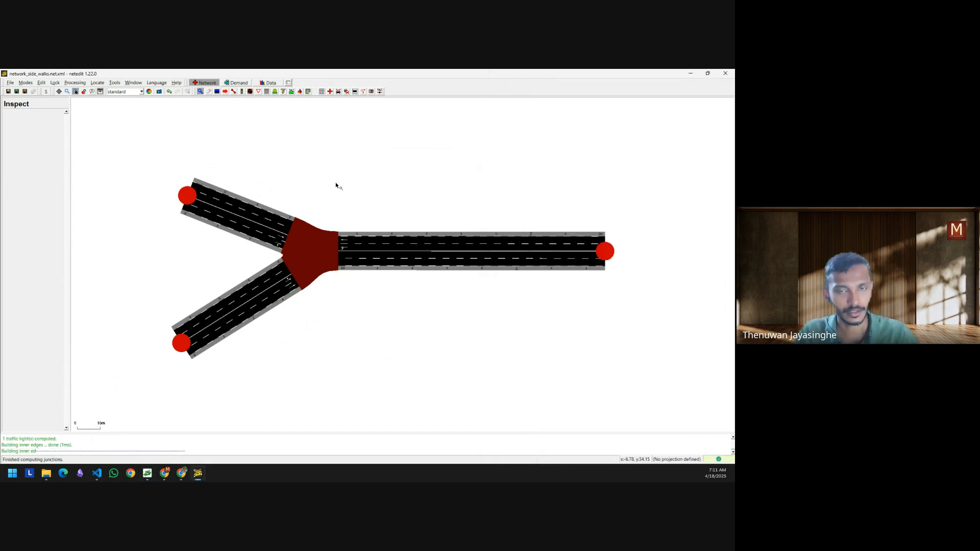
pyautogui.hotkey('ctrl', 's')
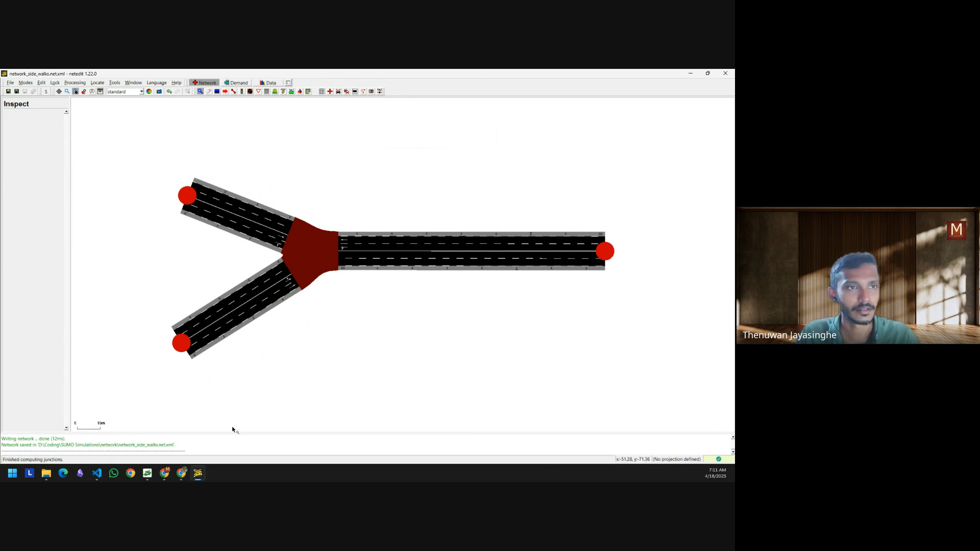
pyautogui.click(148, 474)
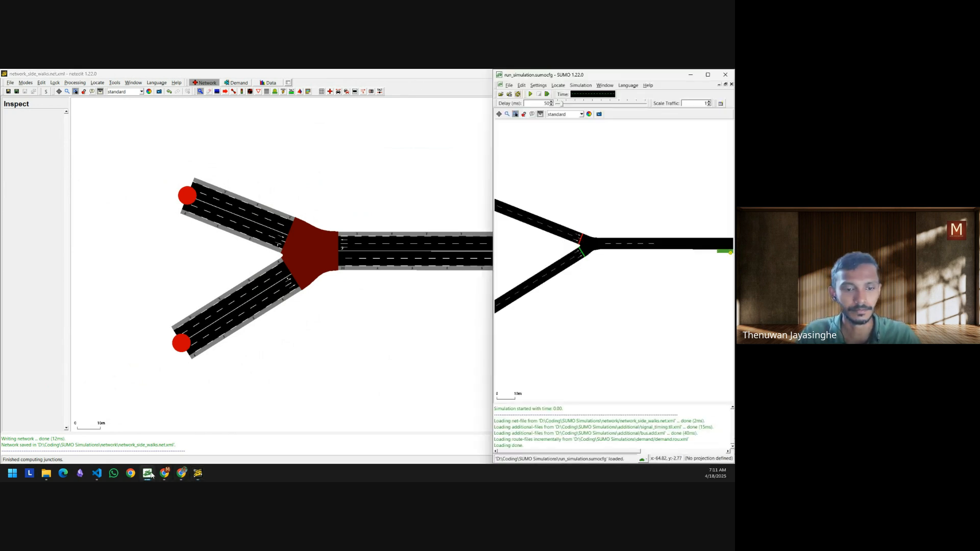
pyautogui.click(519, 95)
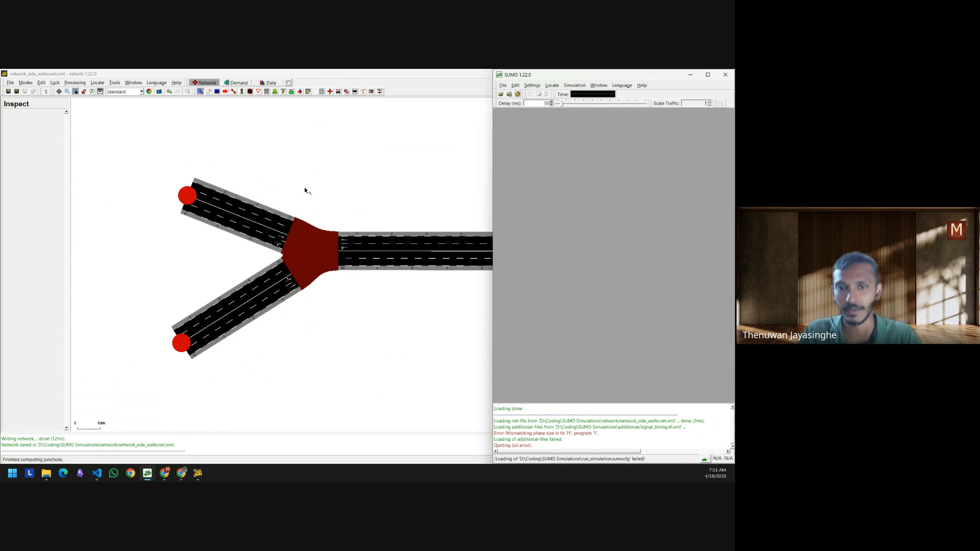
# - Switch to netedit, open junction J1's traffic light program for editing and widen the display of its phase table
pyautogui.click(300, 237)
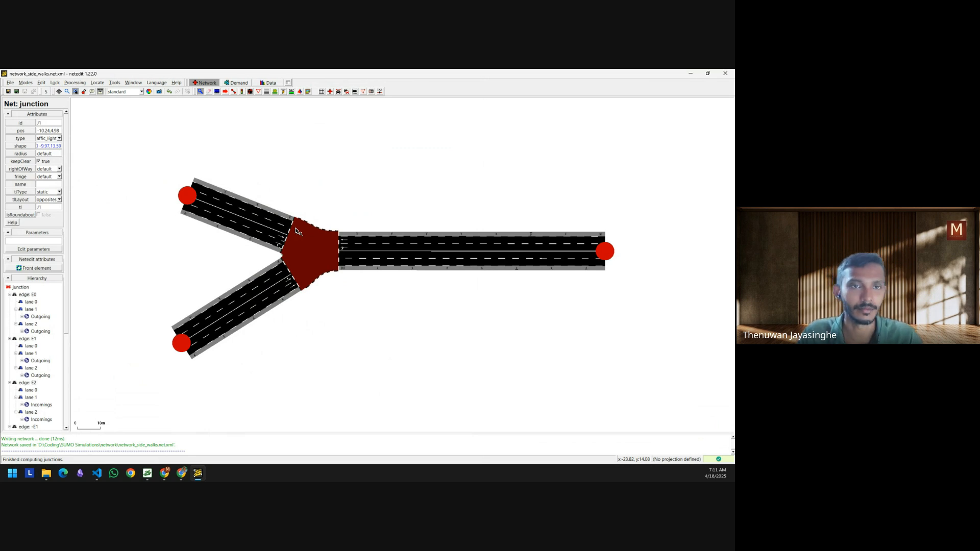
pyautogui.click(241, 92)
pyautogui.click(322, 263)
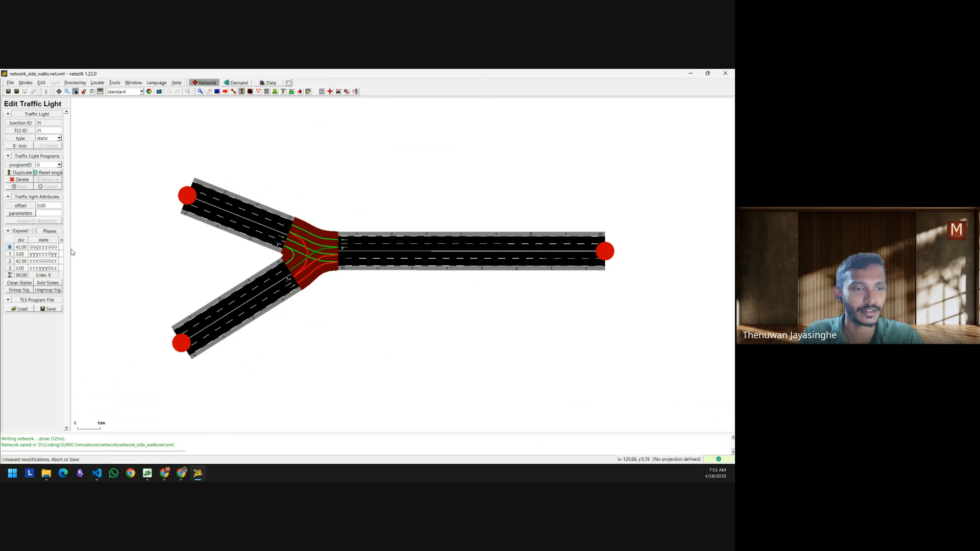
pyautogui.moveTo(128, 248); pyautogui.dragTo(127, 248)
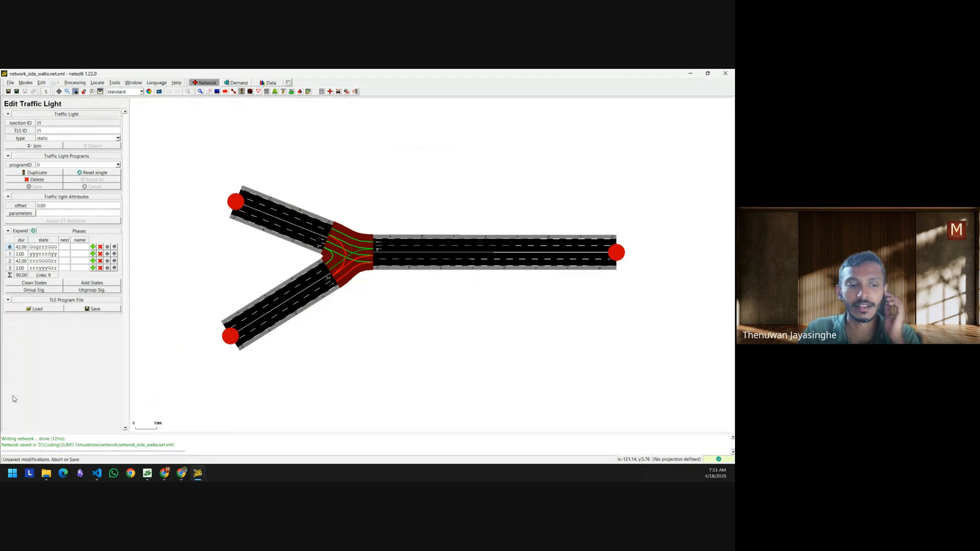
# - Switch to VS Code and open the existing signal_timing file to examine its phase states
pyautogui.click(97, 473)
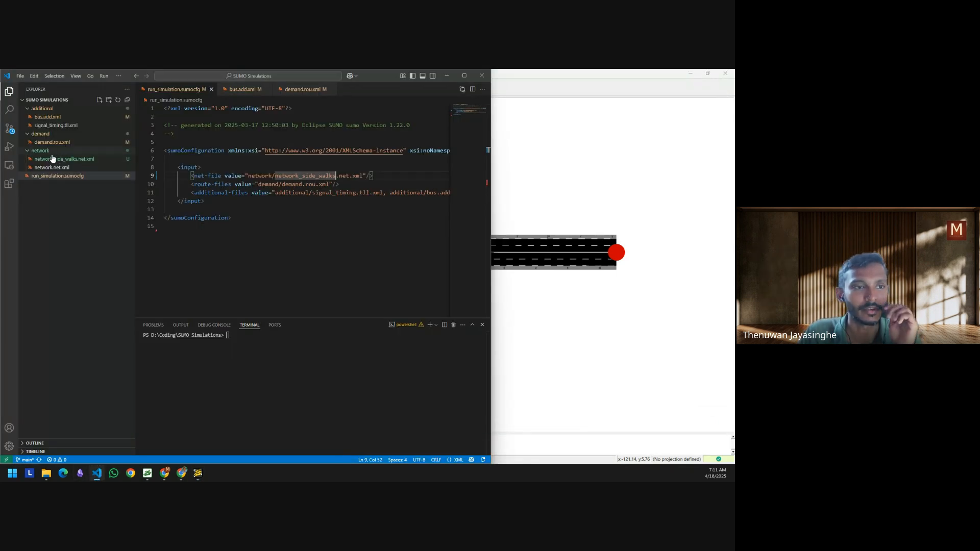
pyautogui.click(51, 176)
pyautogui.click(53, 125)
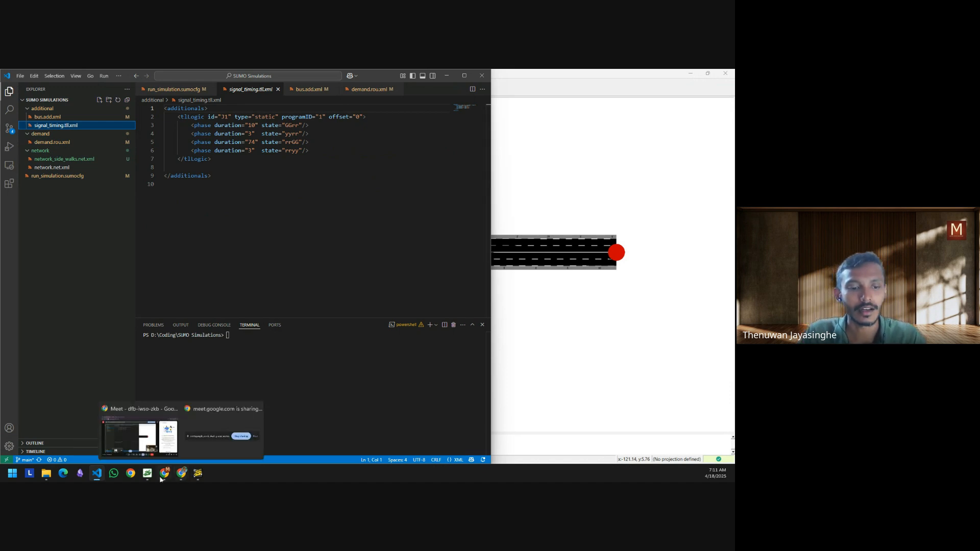
# - Switch to netedit and save the traffic light programs as signal_timing_pedestrian in the project's additional folder
pyautogui.click(198, 473)
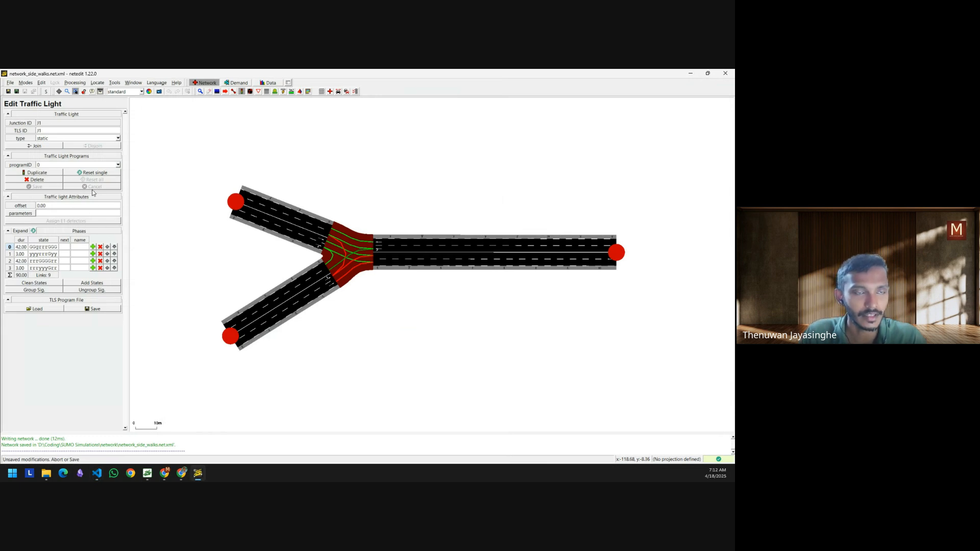
pyautogui.click(10, 84)
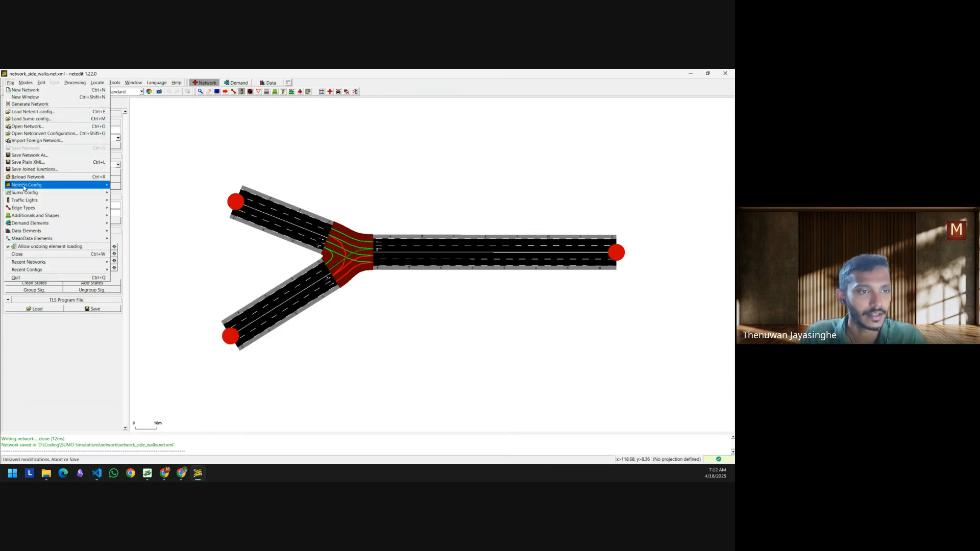
pyautogui.moveTo(94, 202)
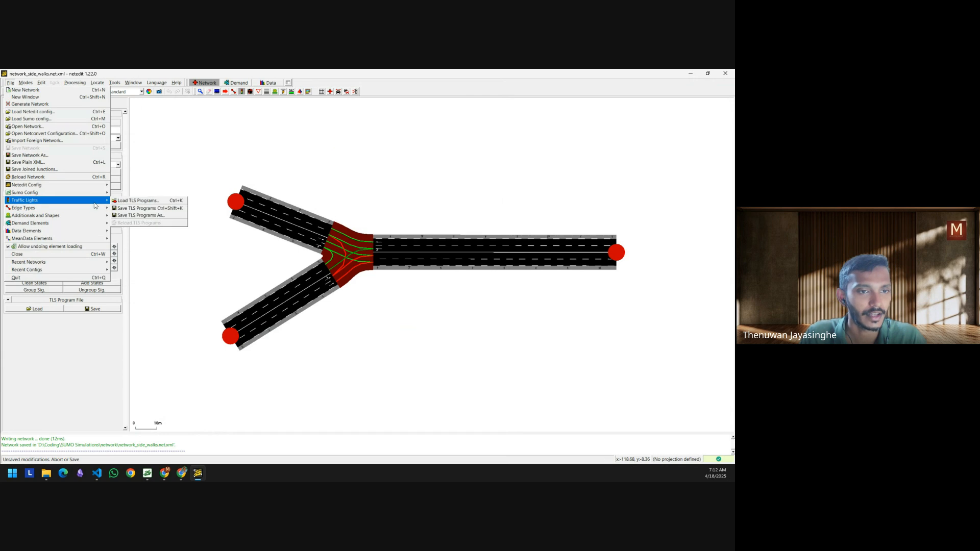
pyautogui.click(135, 216)
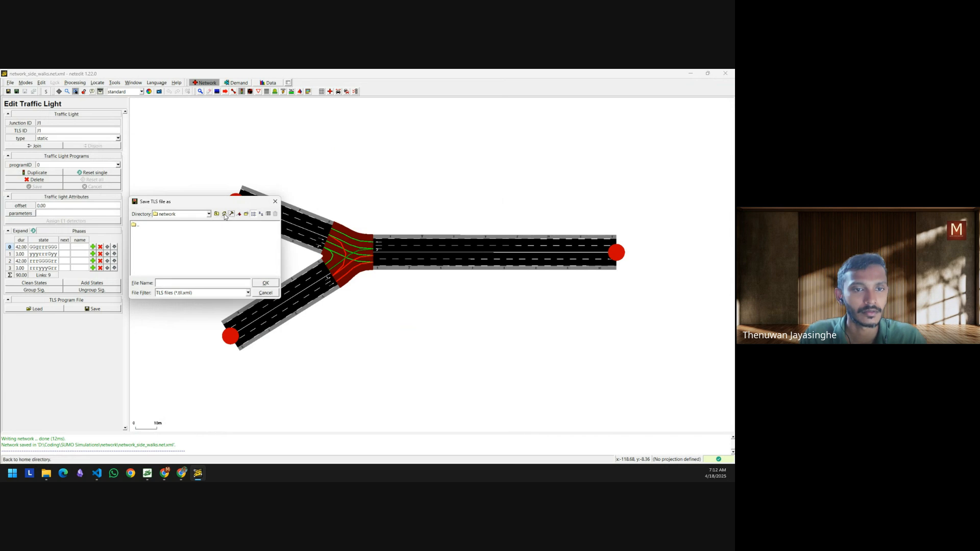
pyautogui.click(209, 214)
pyautogui.click(209, 215)
pyautogui.click(216, 214)
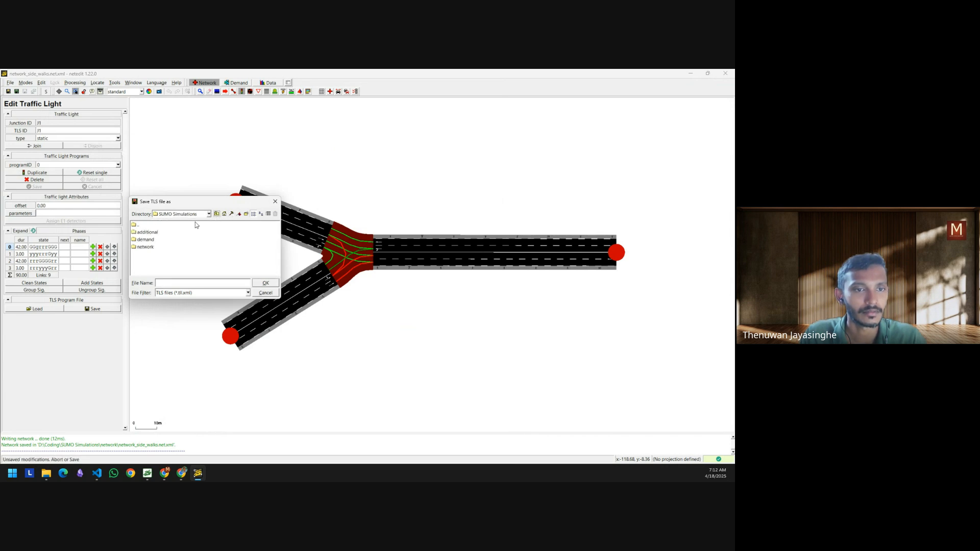
pyautogui.doubleClick(146, 233)
pyautogui.click(163, 236)
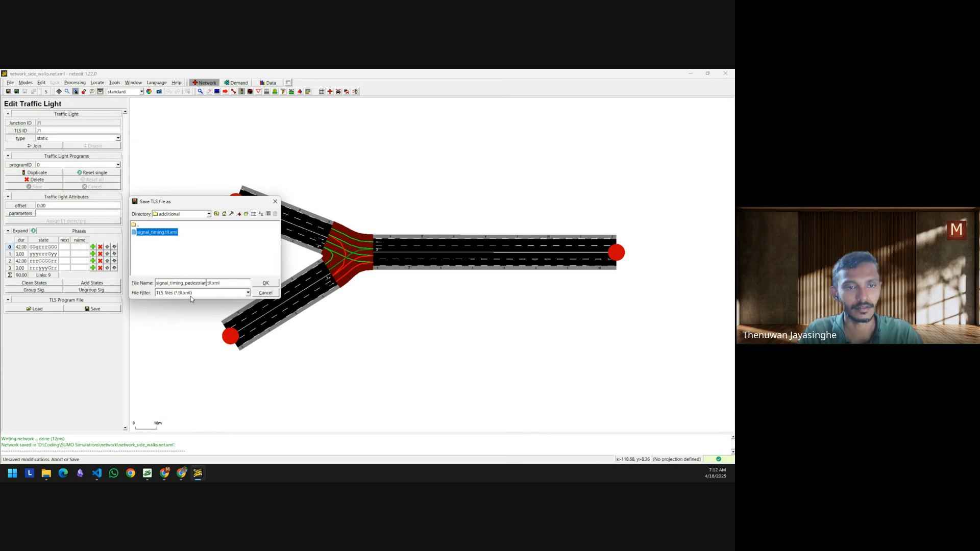
pyautogui.click(264, 284)
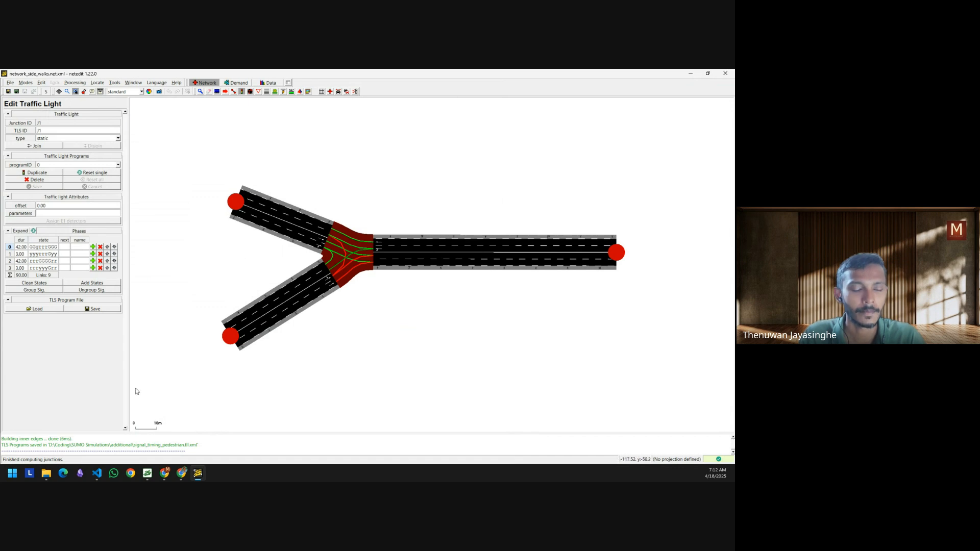
# - Switch to VS Code and open the signal_timing_pedestrian file from the additional folder
pyautogui.click(98, 475)
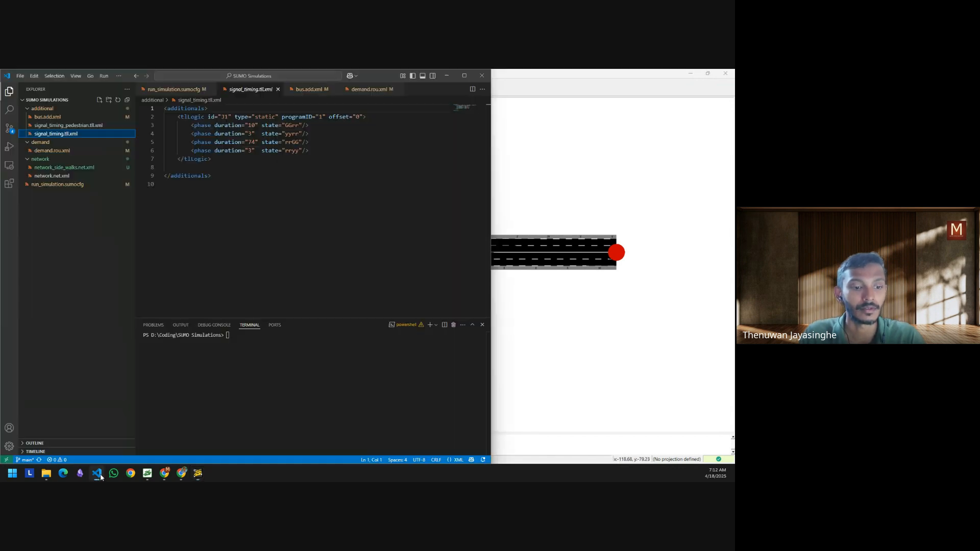
pyautogui.click(61, 125)
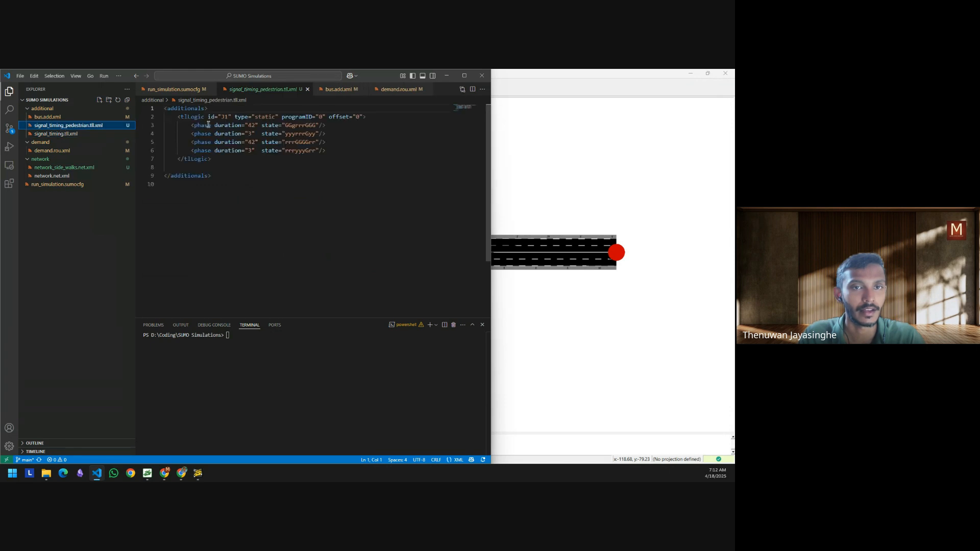
# - Check the program ID in signal_timing.tll.xml, then set programID to 1 in signal_timing_pedestrian.tll.xml and save it
pyautogui.click(82, 134)
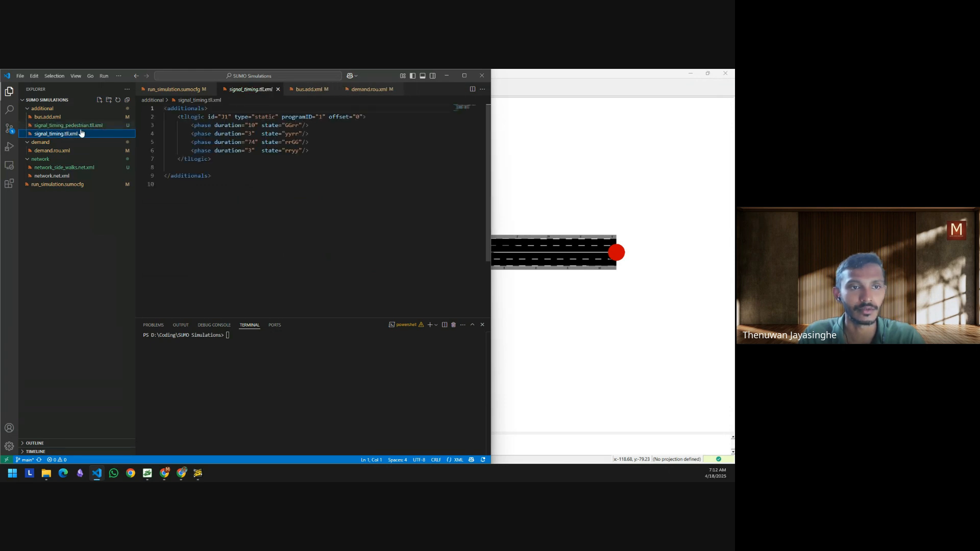
pyautogui.click(94, 126)
pyautogui.click(324, 116)
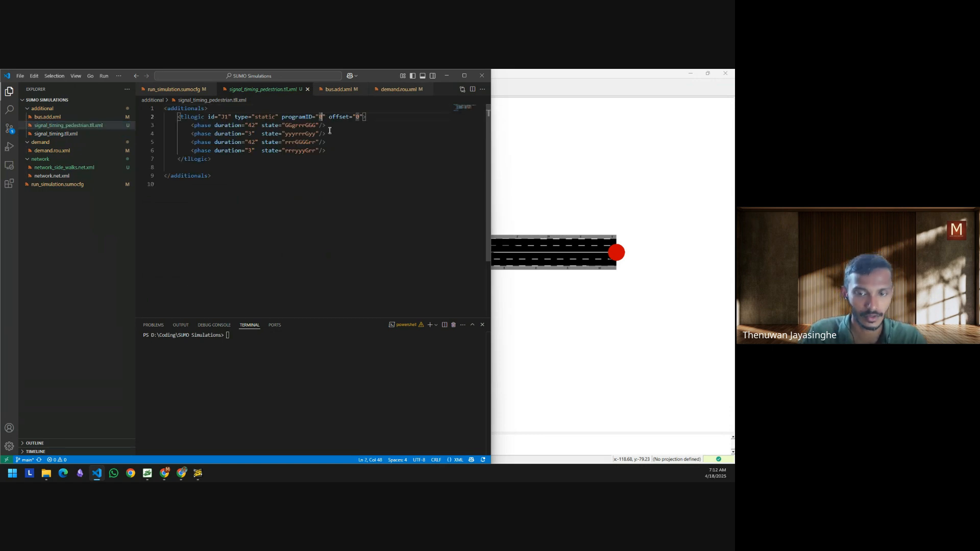
pyautogui.press('BackSpace')
pyautogui.write('1')
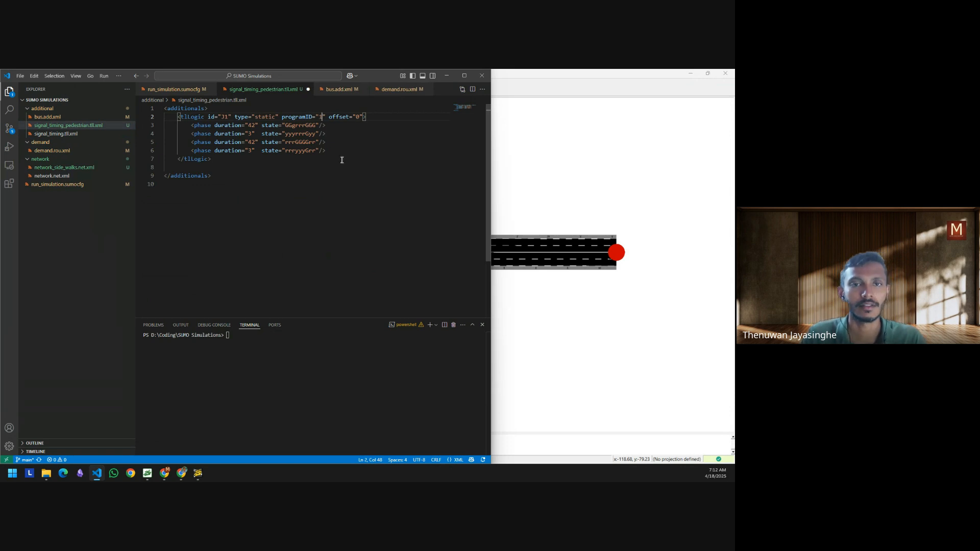
pyautogui.hotkey('ctrl', 's')
pyautogui.click(361, 224)
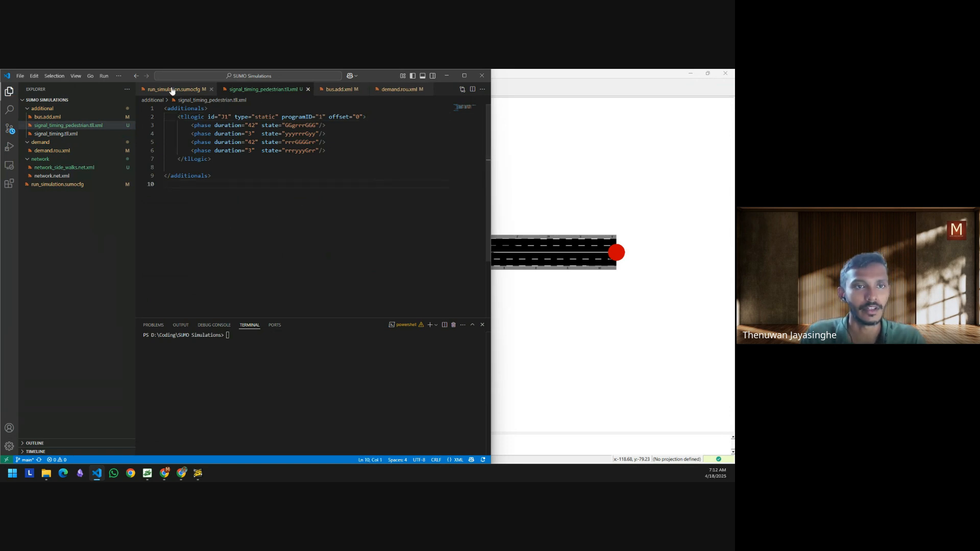
# - Point the signal timing entry in run_simulation.sumocfg to additional/signal_timing_predestrian.tll.xml and save the configuration
pyautogui.click(171, 89)
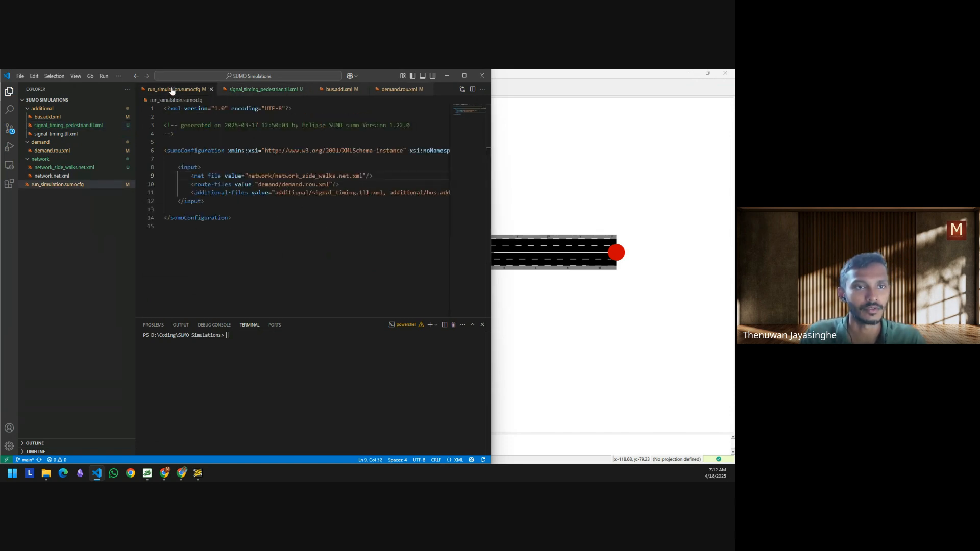
pyautogui.doubleClick(358, 192)
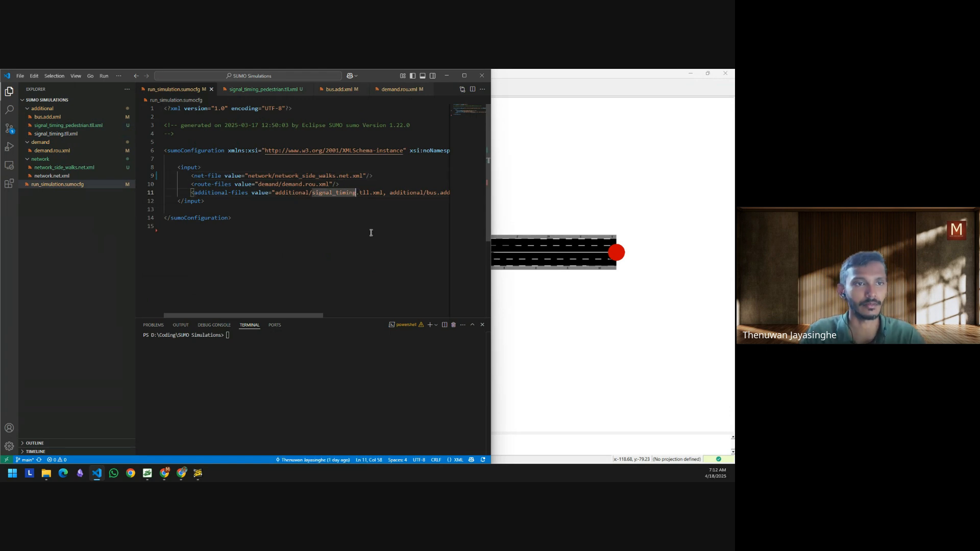
pyautogui.write('signal_timing_predest')
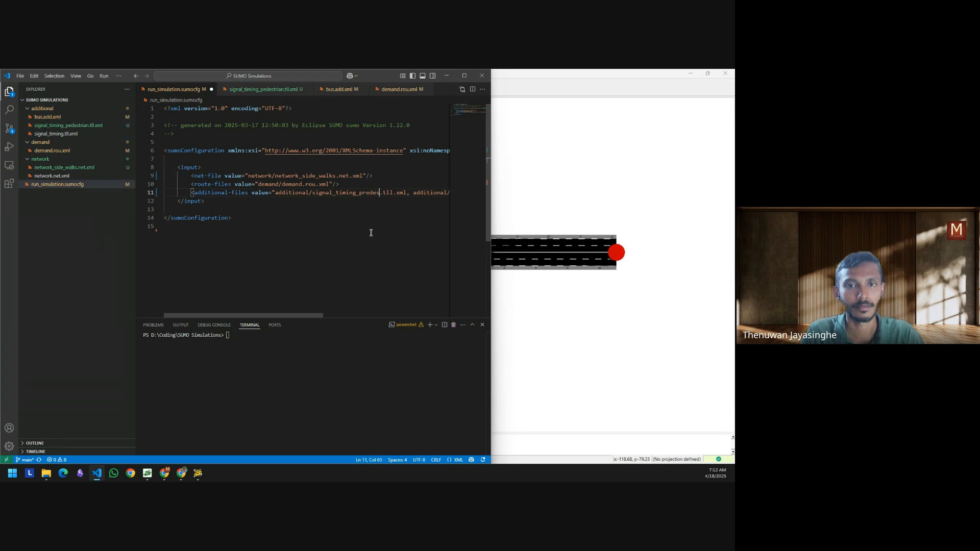
pyautogui.write('rian')
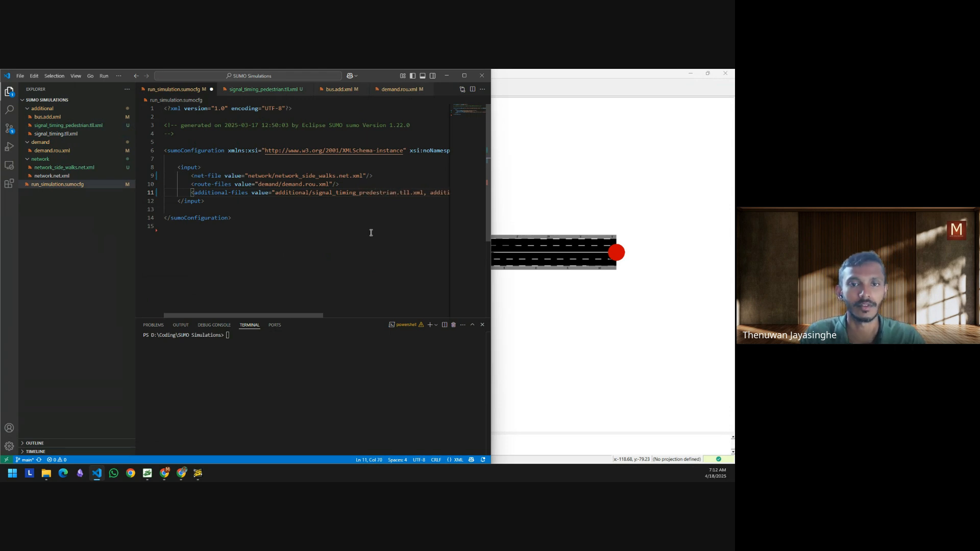
pyautogui.click(371, 233)
pyautogui.hotkey('ctrl', 's')
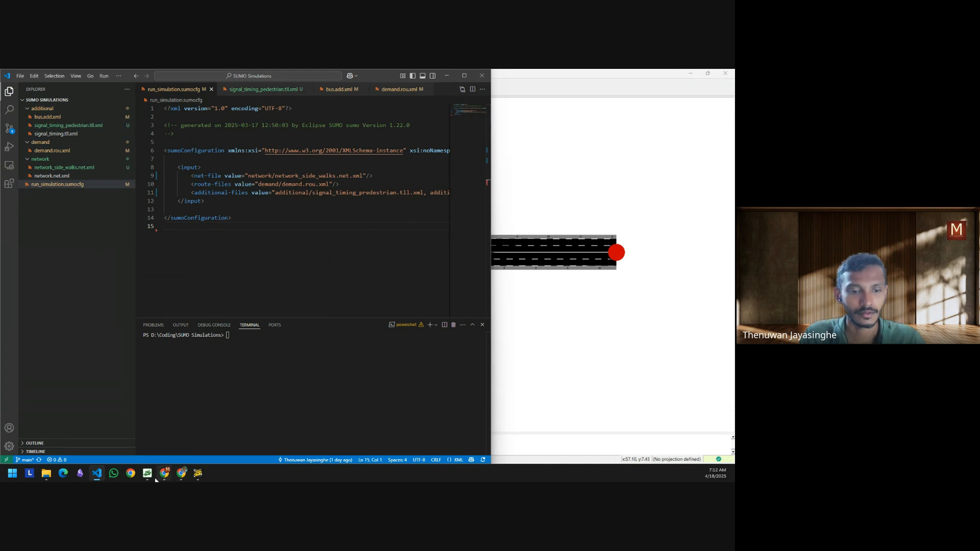
# - Switch to SUMO-GUI, reload the simulation and enlarge the message log to read its loading messages
pyautogui.click(148, 474)
pyautogui.click(517, 95)
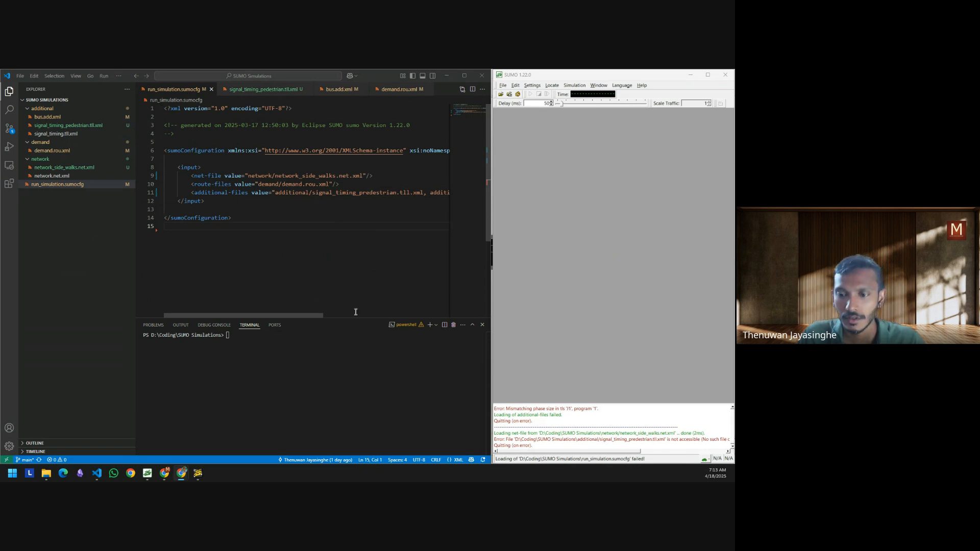
pyautogui.moveTo(618, 404); pyautogui.dragTo(617, 331)
pyautogui.moveTo(632, 452); pyautogui.dragTo(603, 452)
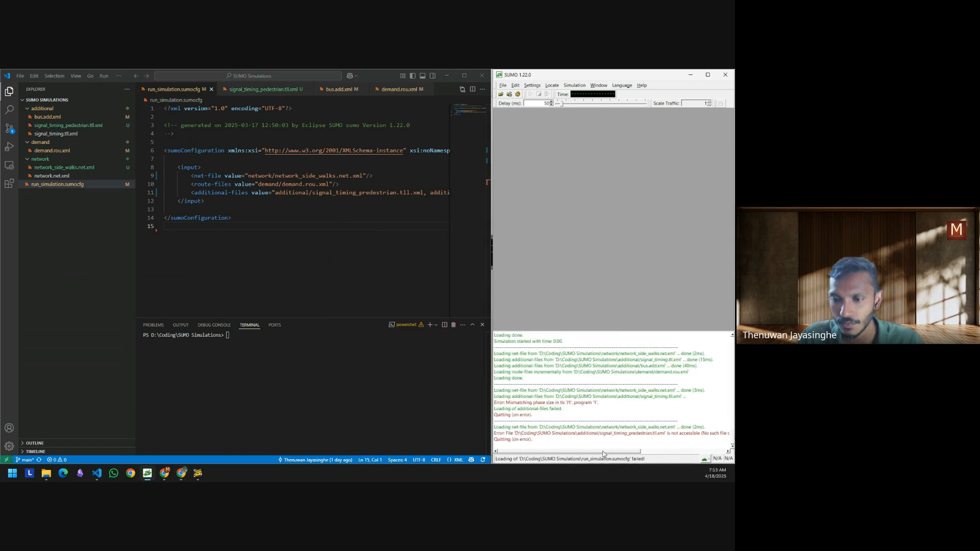
# - Switch to VS Code, replace the misspelled signal file name in run_simulation.sumocfg with signal_timing_pedestrian copied from the file itself, and save
pyautogui.click(58, 125)
pyautogui.rightClick(56, 127)
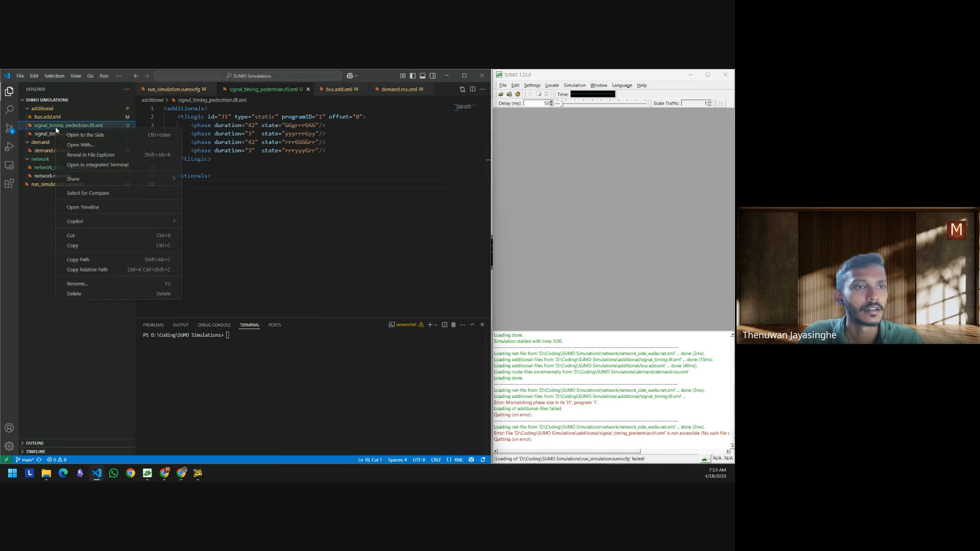
pyautogui.click(76, 283)
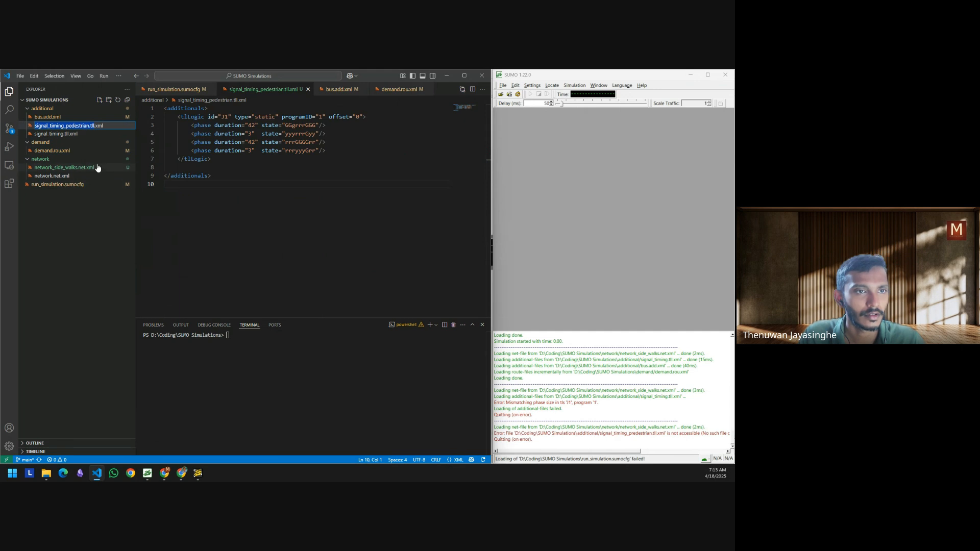
pyautogui.click(89, 127)
pyautogui.moveTo(70, 129); pyautogui.dragTo(34, 131)
pyautogui.hotkey('ctrl', 'c')
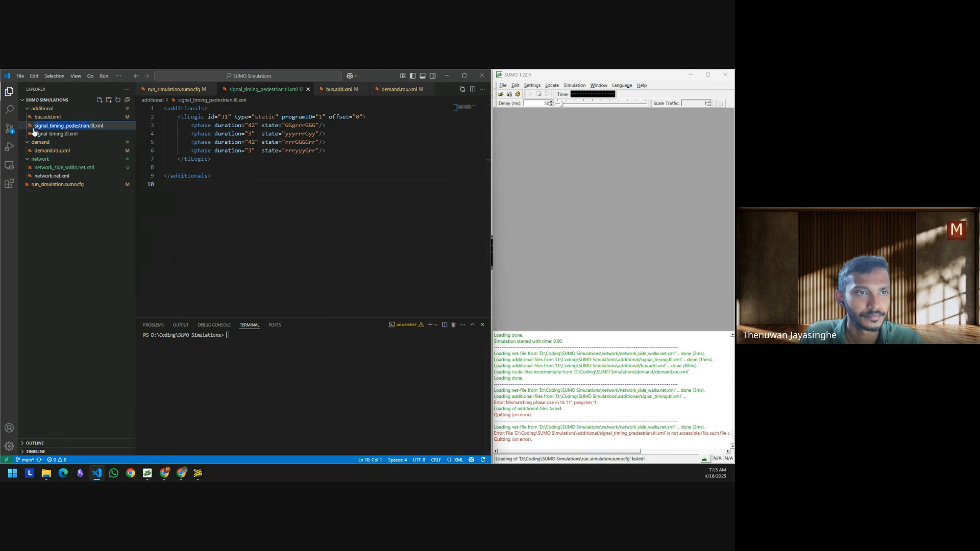
pyautogui.click(286, 235)
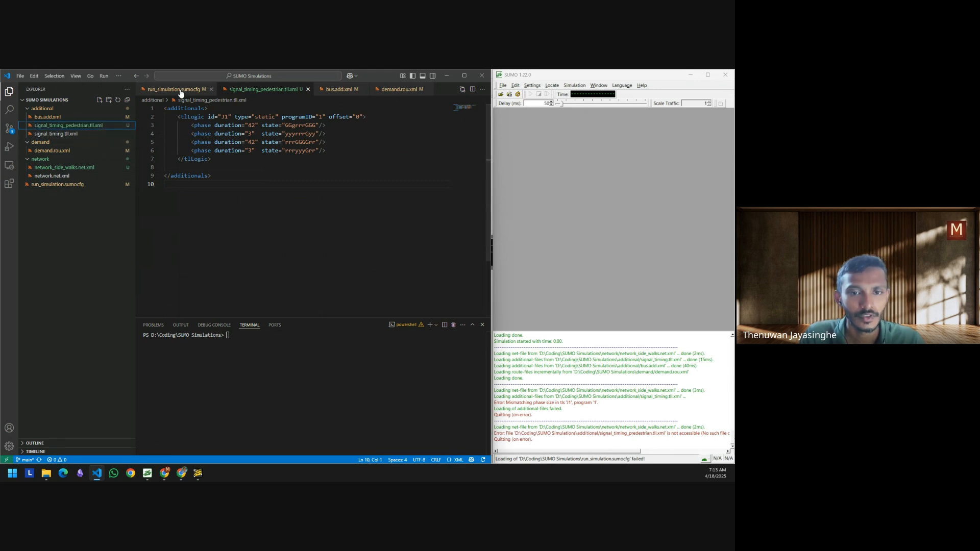
pyautogui.click(176, 91)
pyautogui.moveTo(398, 193); pyautogui.dragTo(312, 194)
pyautogui.hotkey('ctrl', 'v')
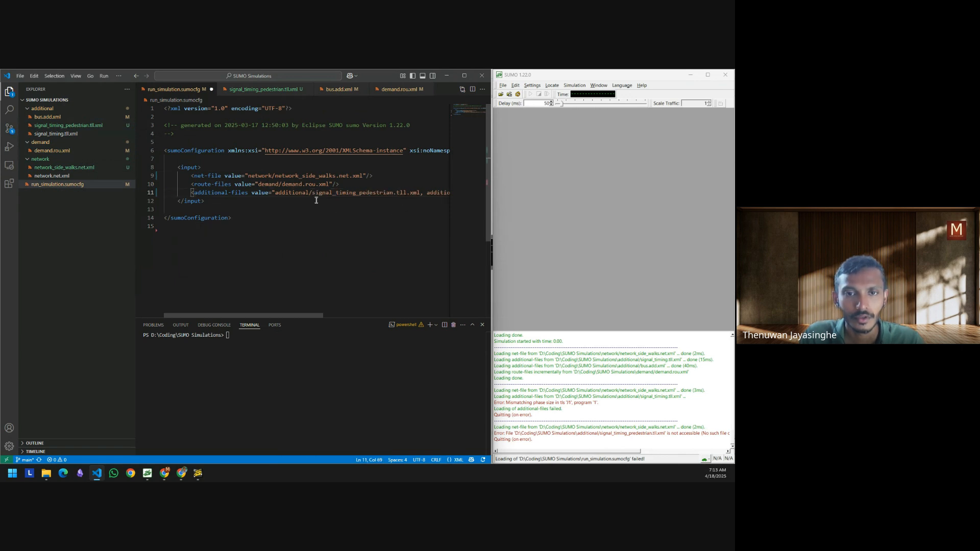
pyautogui.hotkey('ctrl', 's')
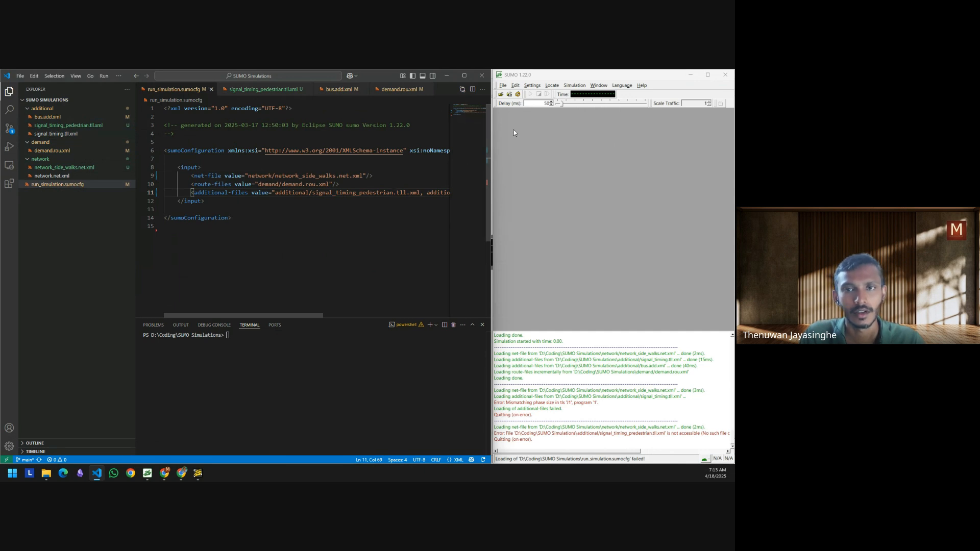
# - Switch to SUMO-GUI, reload and run the simulation in a wider window, keeping the files and views open when it ends
pyautogui.click(517, 95)
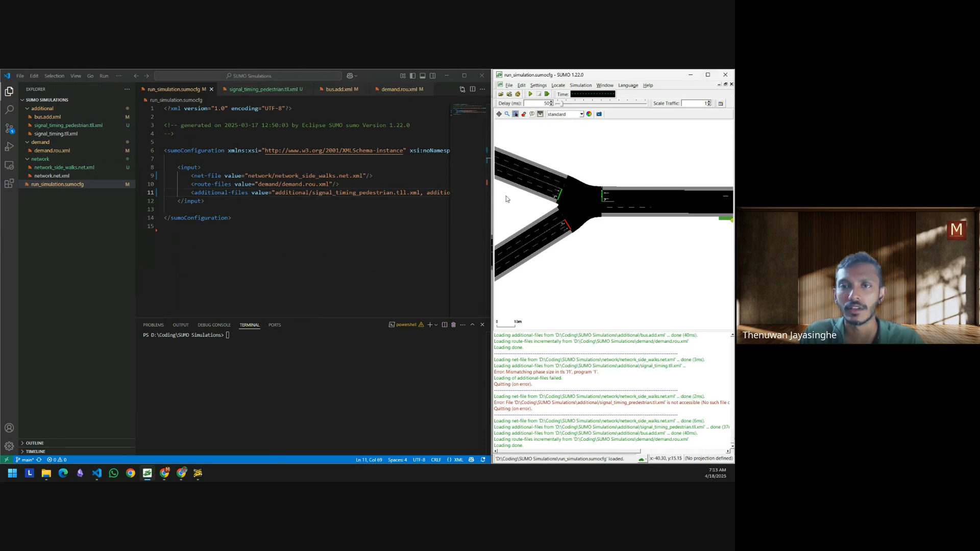
pyautogui.moveTo(492, 271); pyautogui.dragTo(357, 271)
pyautogui.click(394, 96)
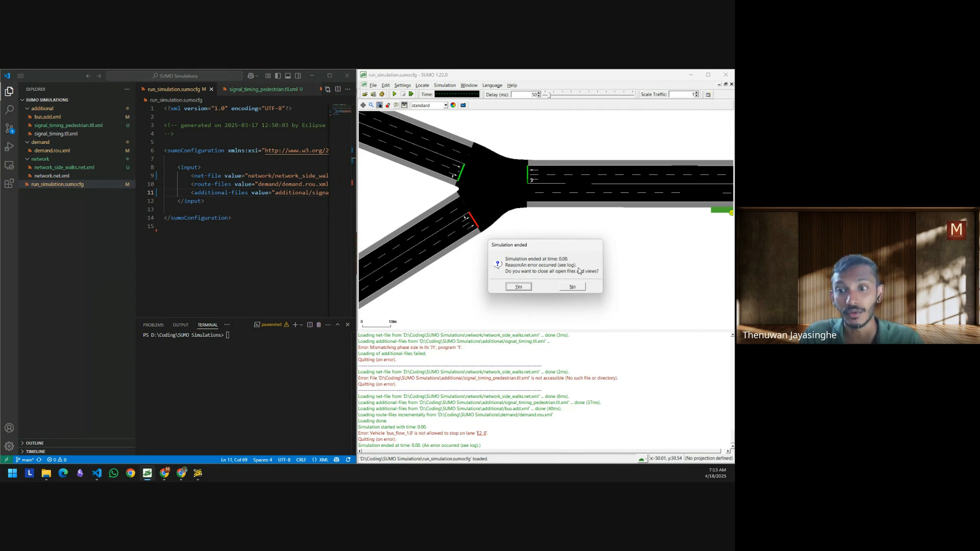
pyautogui.click(578, 286)
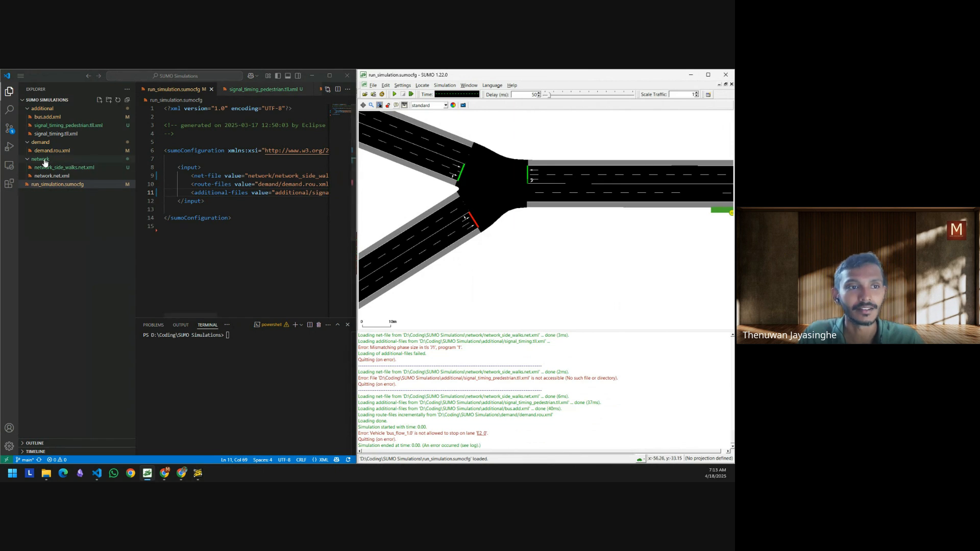
# - Open bus.add.xml in VS Code, then switch to netedit and inspect edge E2 and its lane E2_1
pyautogui.click(47, 117)
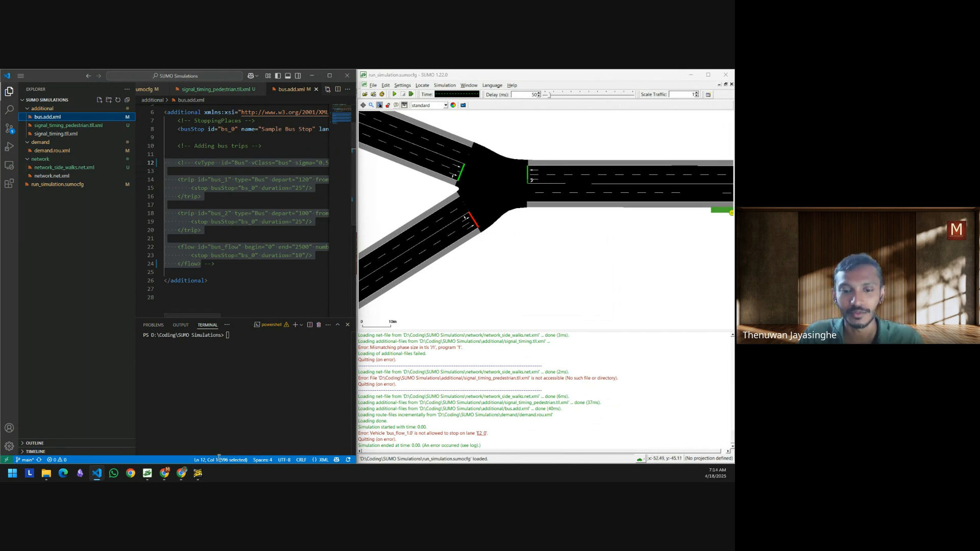
pyautogui.moveTo(198, 473)
pyautogui.click(205, 451)
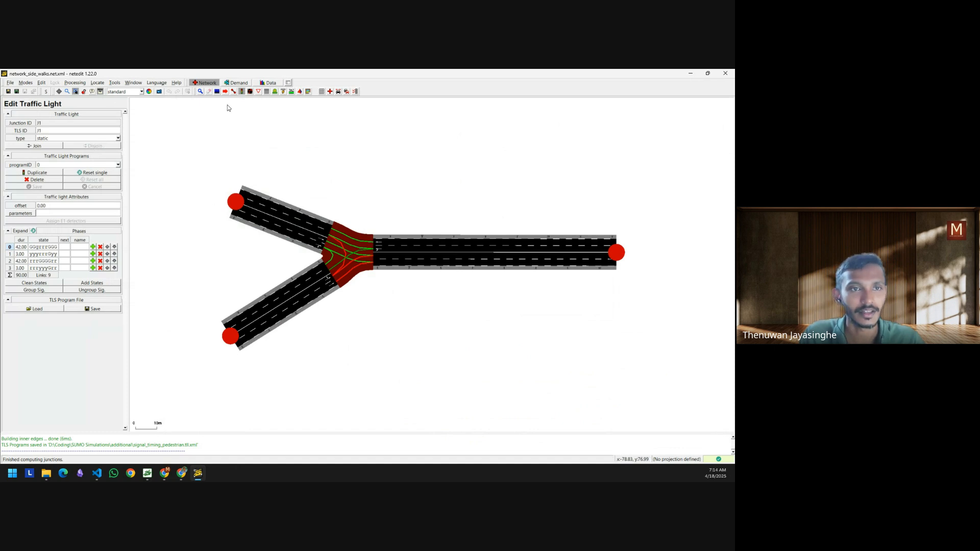
pyautogui.press('i')
pyautogui.click(409, 259)
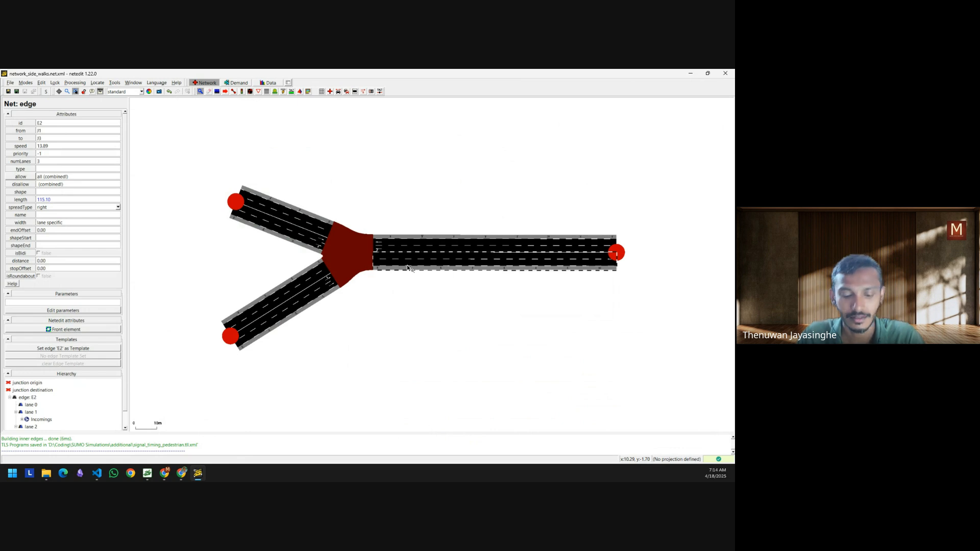
pyautogui.scroll(3, 435, 265)
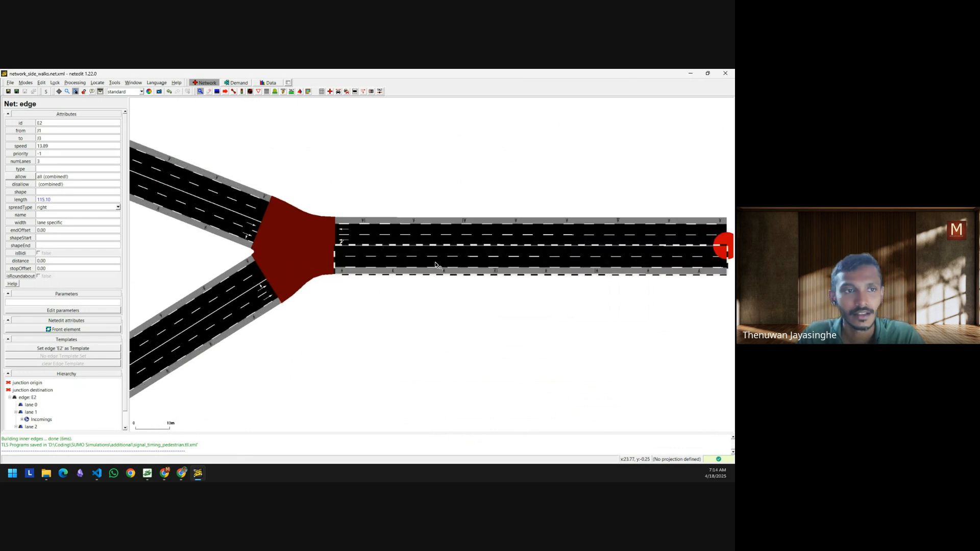
pyautogui.click(434, 265)
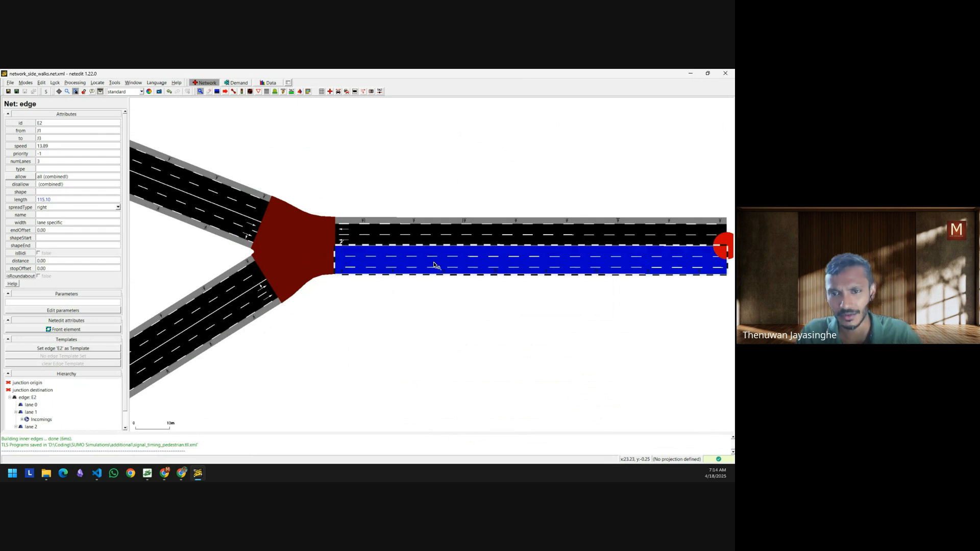
pyautogui.keyDown('ctrl'); pyautogui.click(434, 266); pyautogui.keyUp('ctrl')
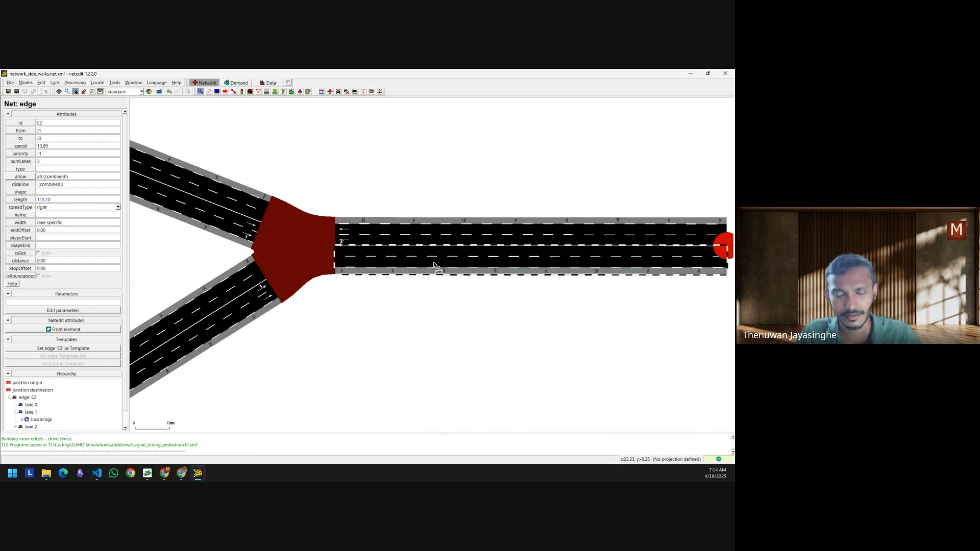
pyautogui.keyDown('shift'); pyautogui.click(434, 265); pyautogui.keyUp('shift')
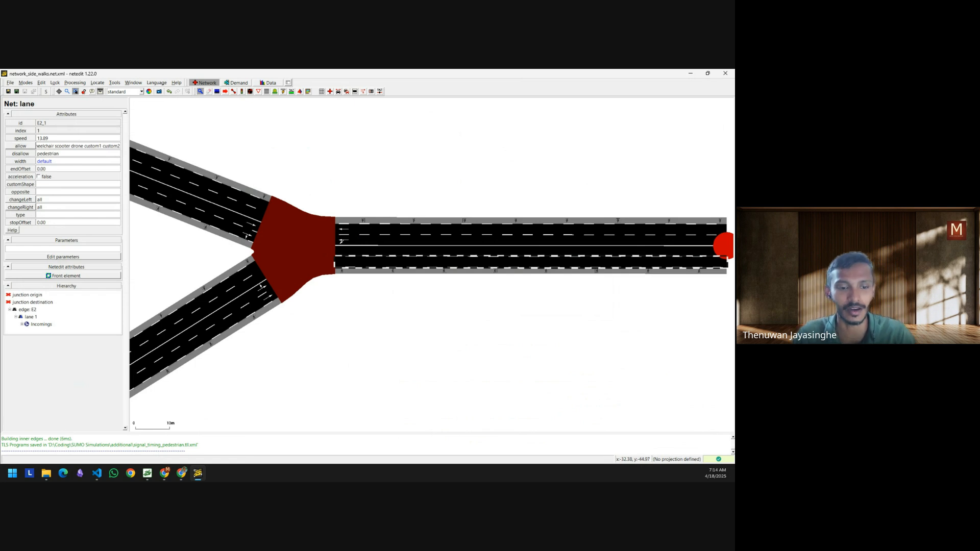
# - Switch to VS Code, widen its window and duplicate bus.add.xml within the additional folder
pyautogui.click(97, 473)
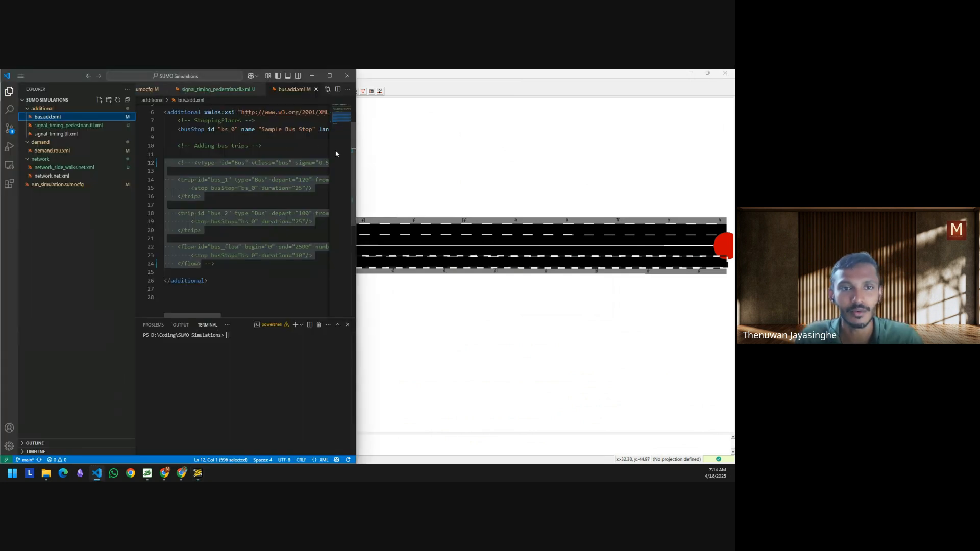
pyautogui.moveTo(356, 156); pyautogui.dragTo(506, 155)
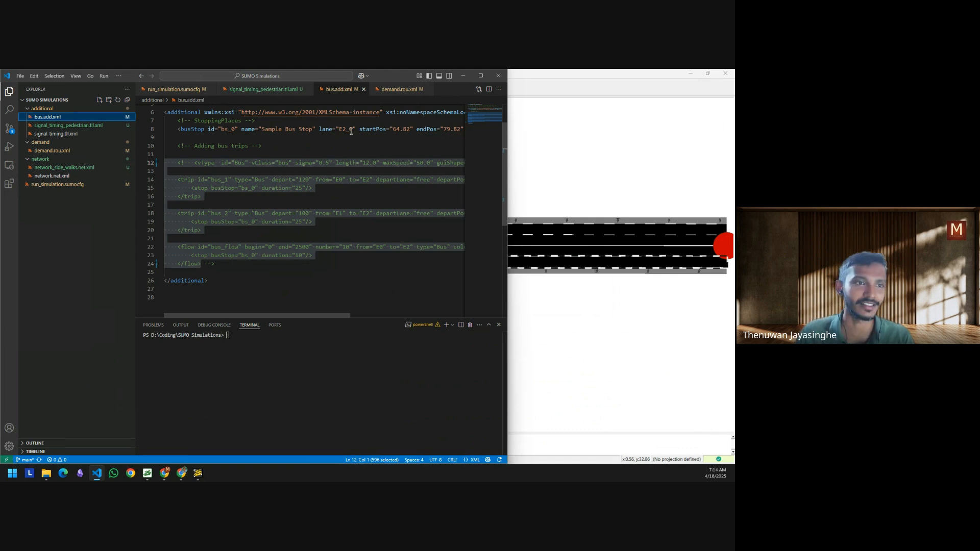
pyautogui.rightClick(71, 117)
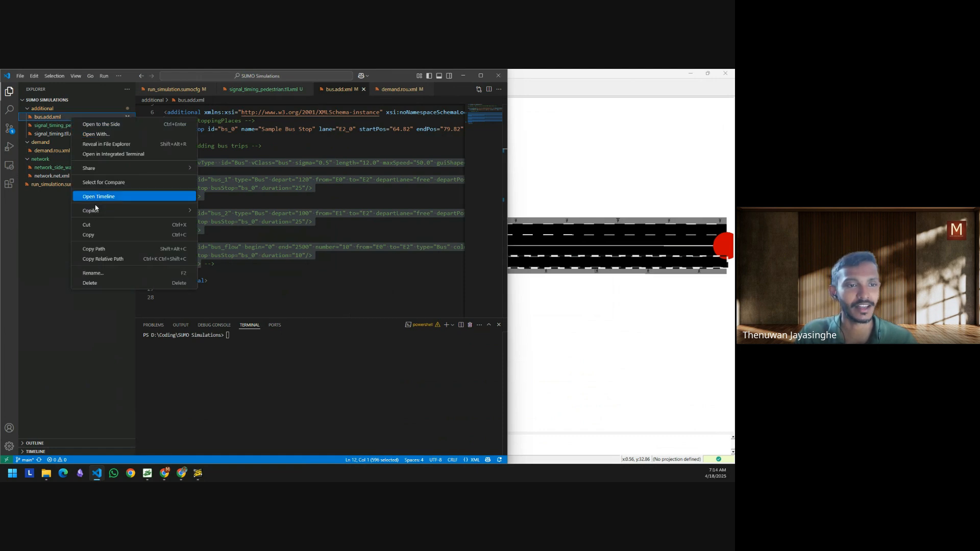
pyautogui.click(96, 236)
pyautogui.rightClick(44, 109)
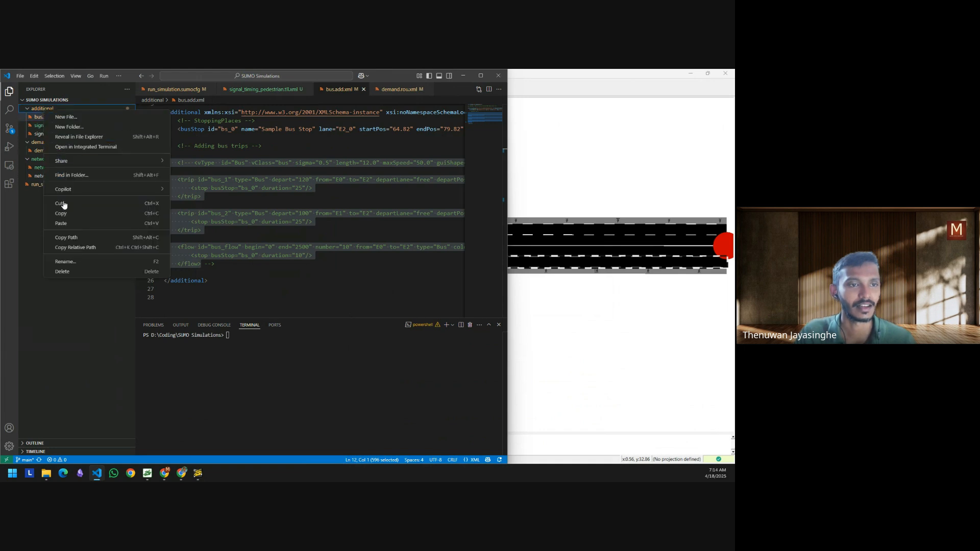
pyautogui.click(61, 223)
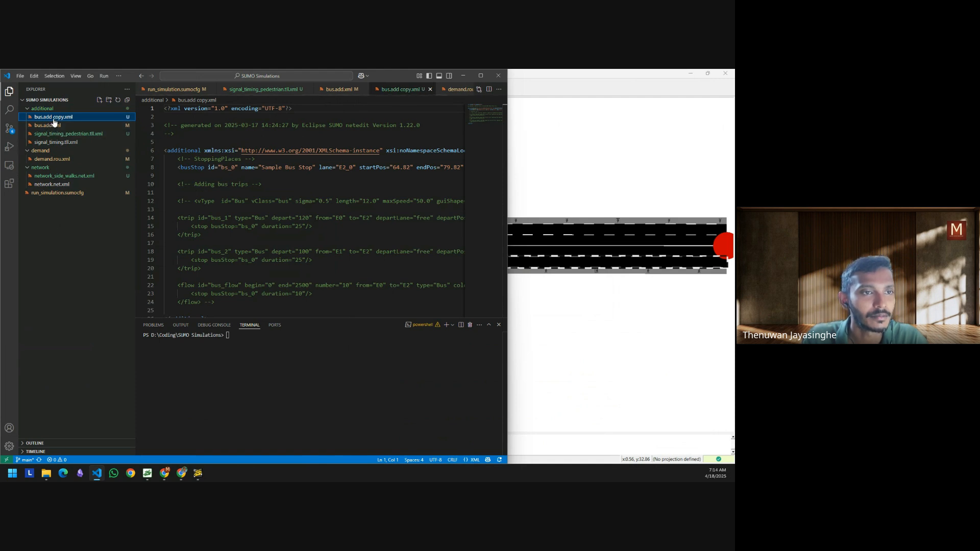
# - Rename the copied bus file in the additional folder to bus_pedestrian.add.xml
pyautogui.rightClick(55, 120)
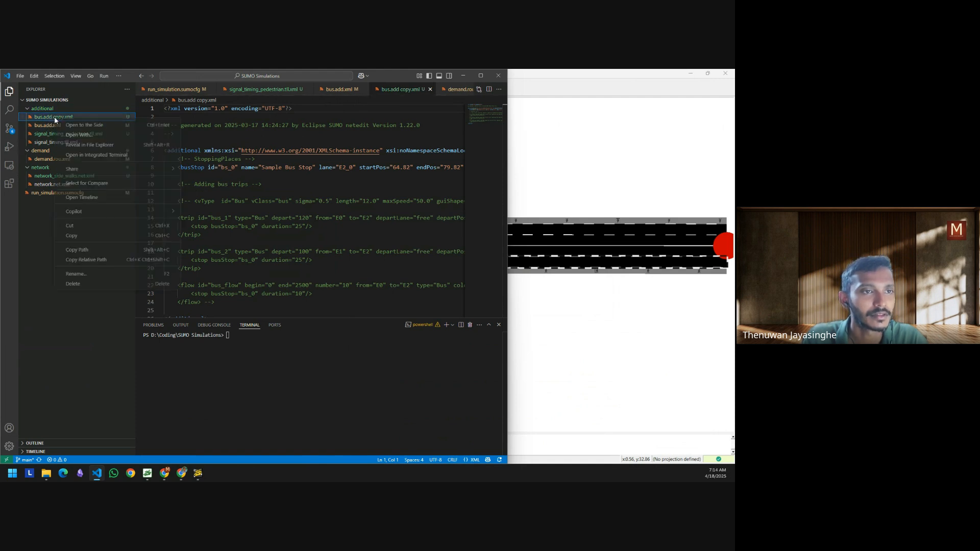
pyautogui.click(74, 275)
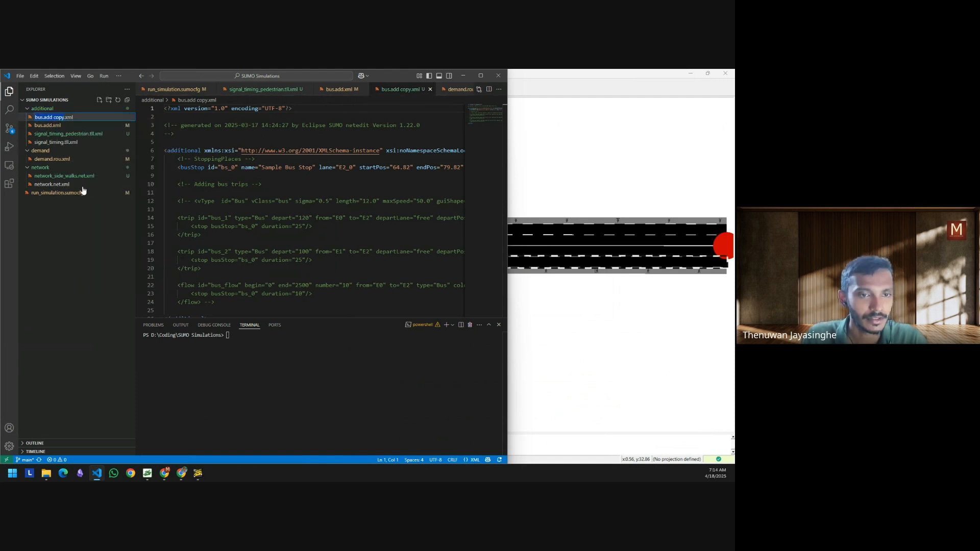
pyautogui.click(64, 117)
pyautogui.press('BackSpace')
pyautogui.press('BackSpace')
pyautogui.press('BackSpace')
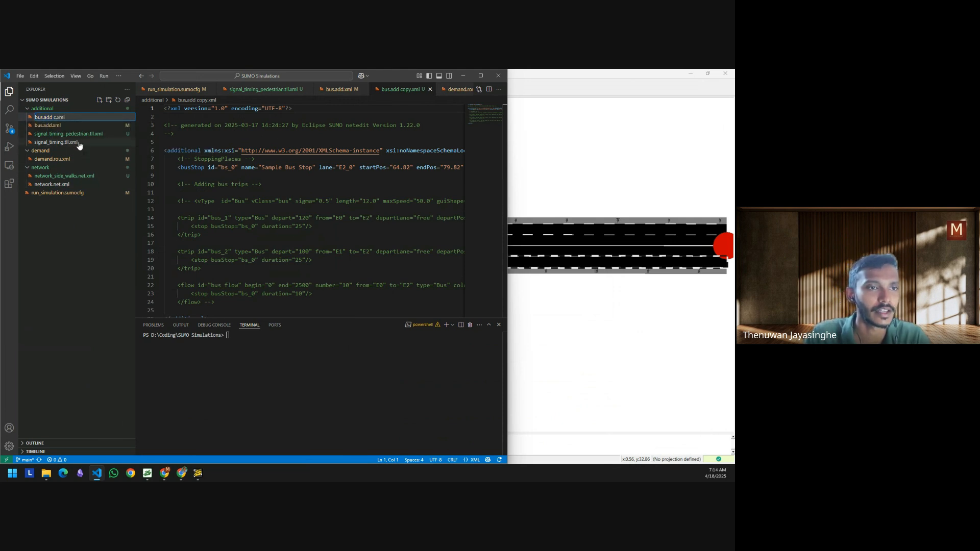
pyautogui.press('BackSpace')
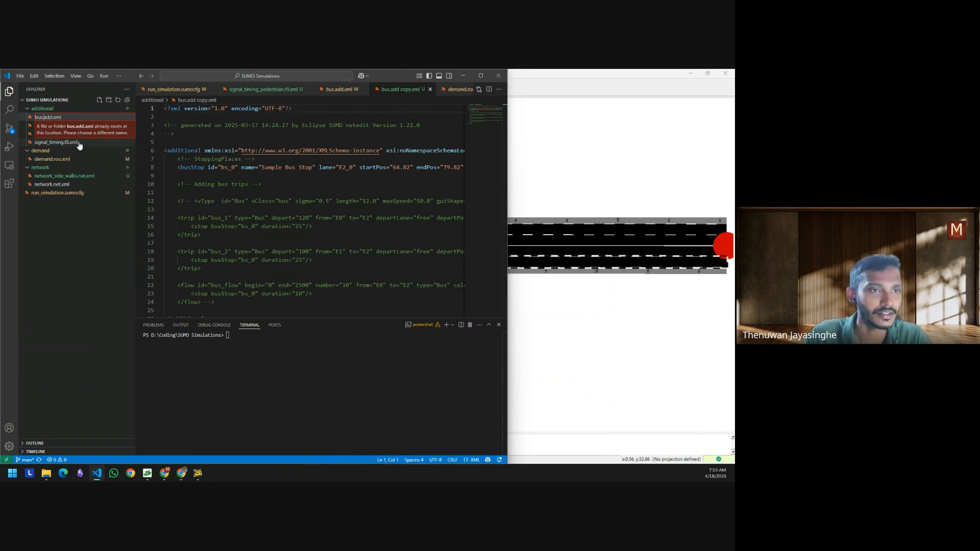
pyautogui.write('_pred')
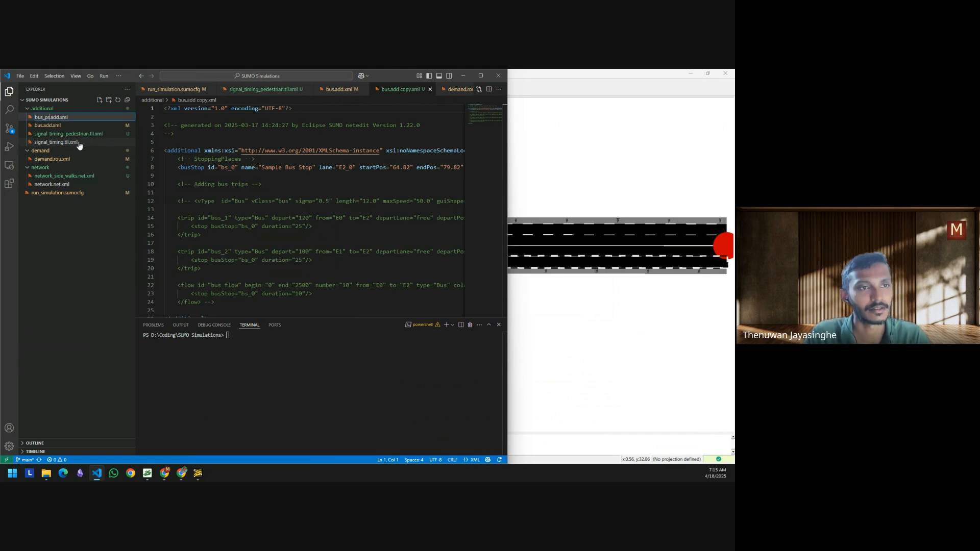
pyautogui.press('BackSpace')
pyautogui.press('BackSpace')
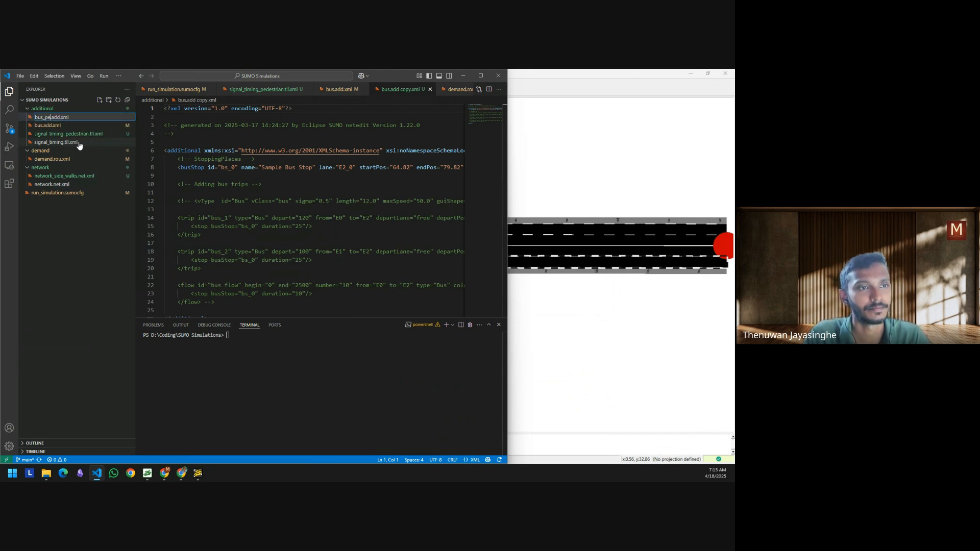
pyautogui.write('edes')
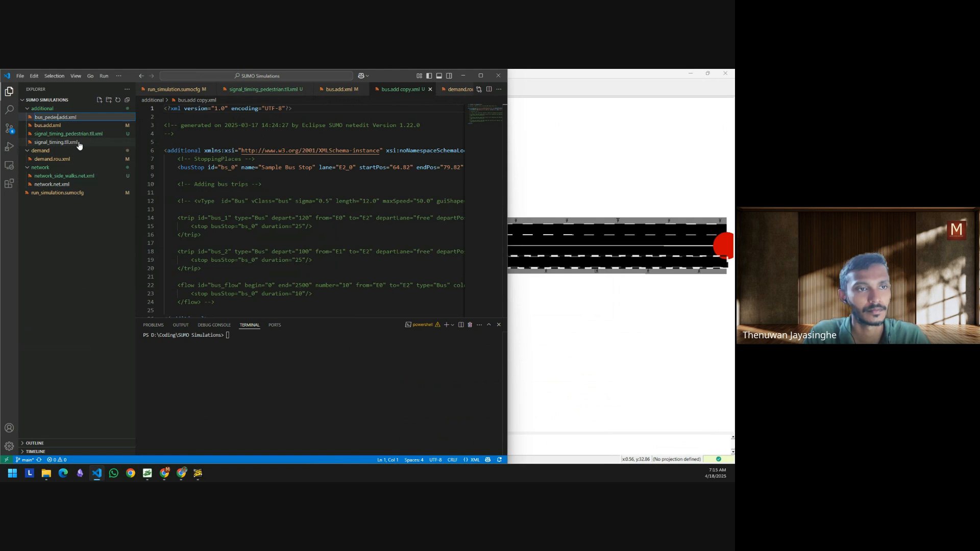
pyautogui.write('trian')
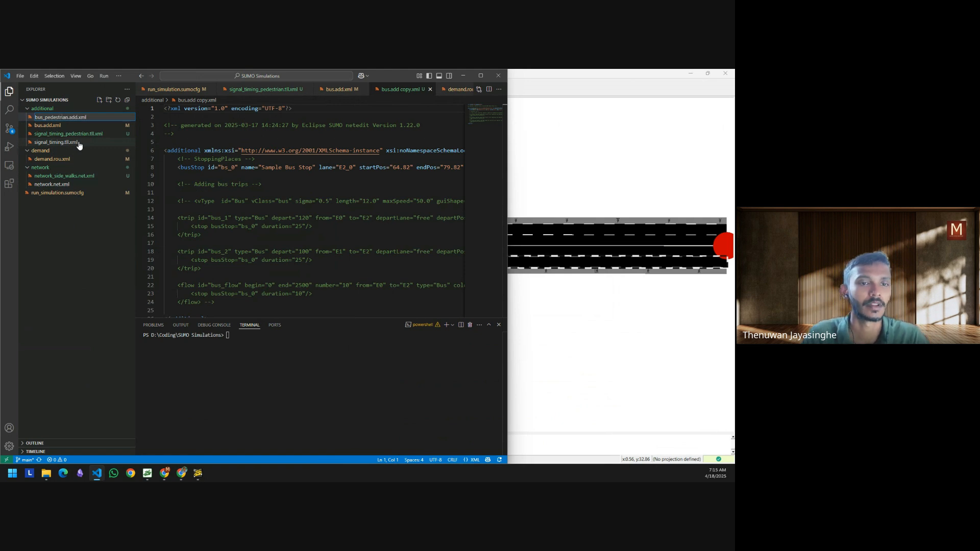
pyautogui.press('Return')
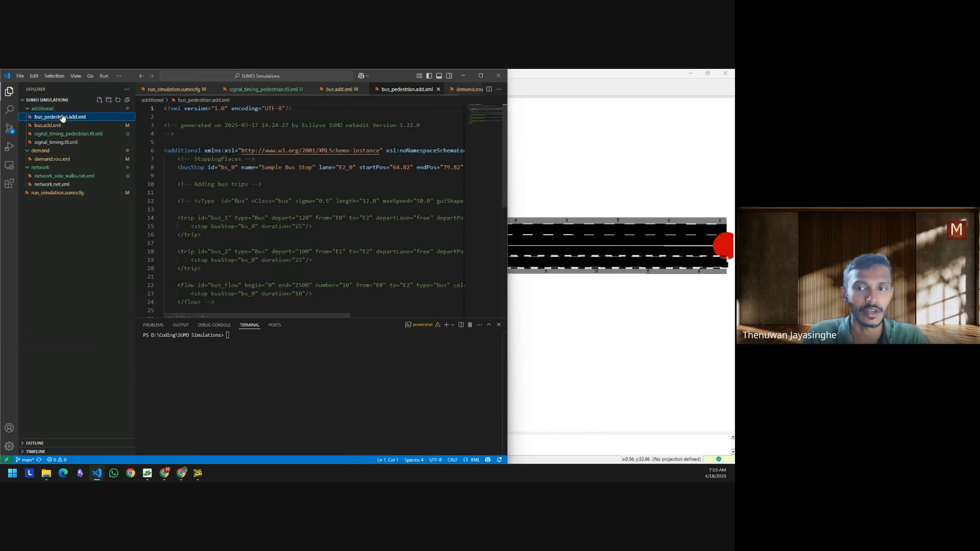
# - In run_simulation.sumocfg, change the bus file reference in additional-files to additional/bus_pedestrian.add.xml and save the file
pyautogui.click(172, 89)
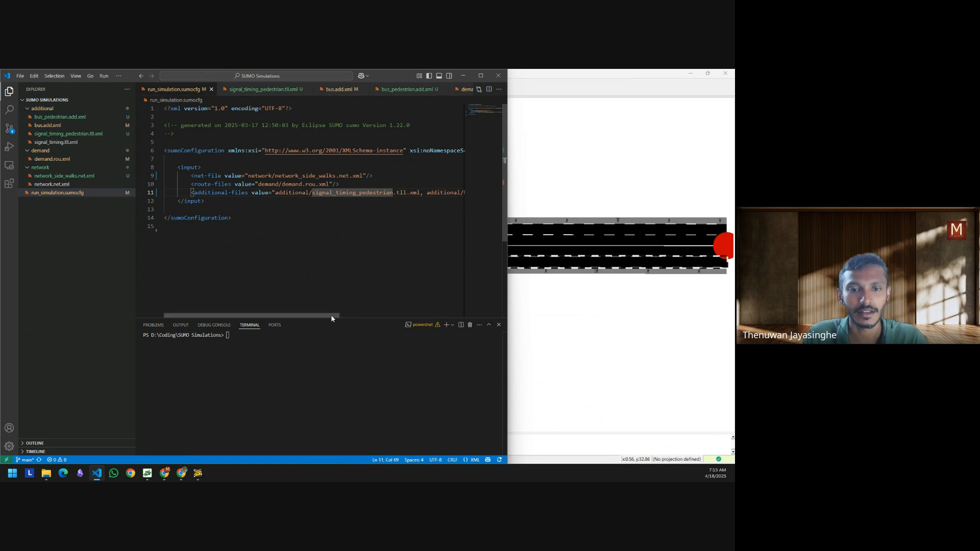
pyautogui.moveTo(331, 315); pyautogui.dragTo(436, 315)
pyautogui.doubleClick(290, 192)
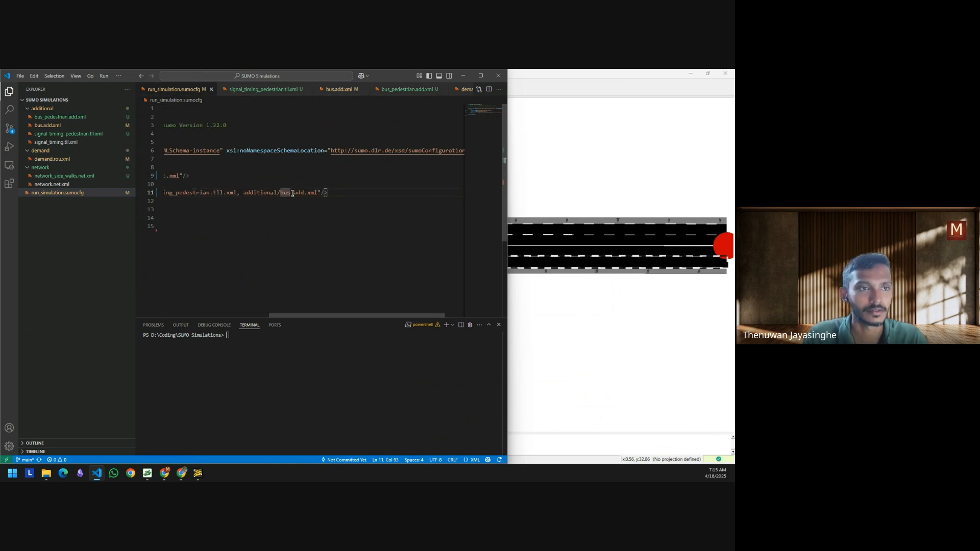
pyautogui.write('_pedest')
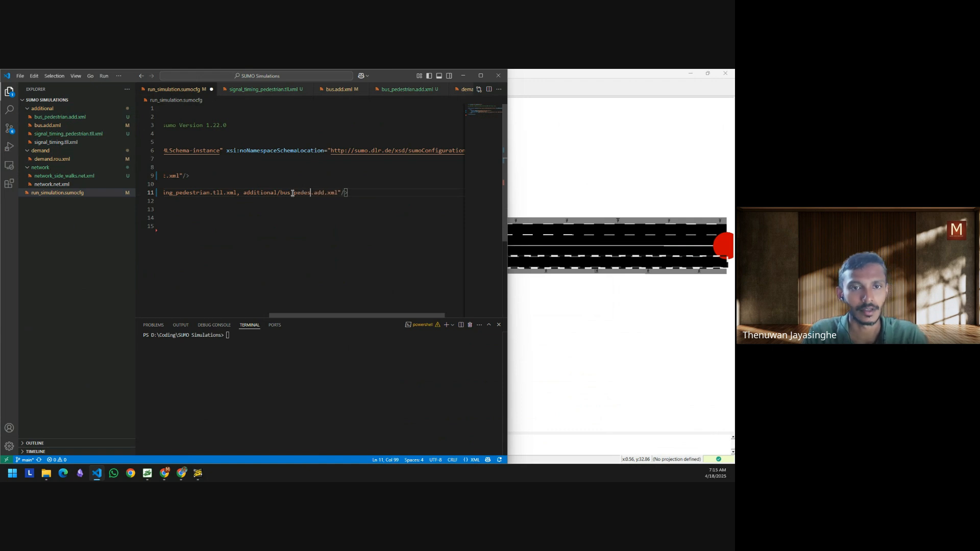
pyautogui.write('rian')
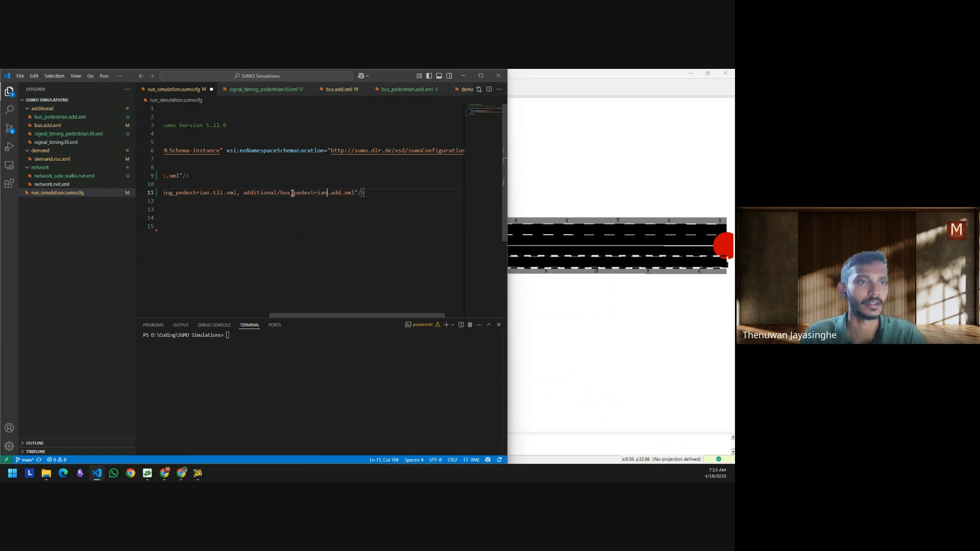
pyautogui.hotkey('ctrl', 's')
pyautogui.click(429, 253)
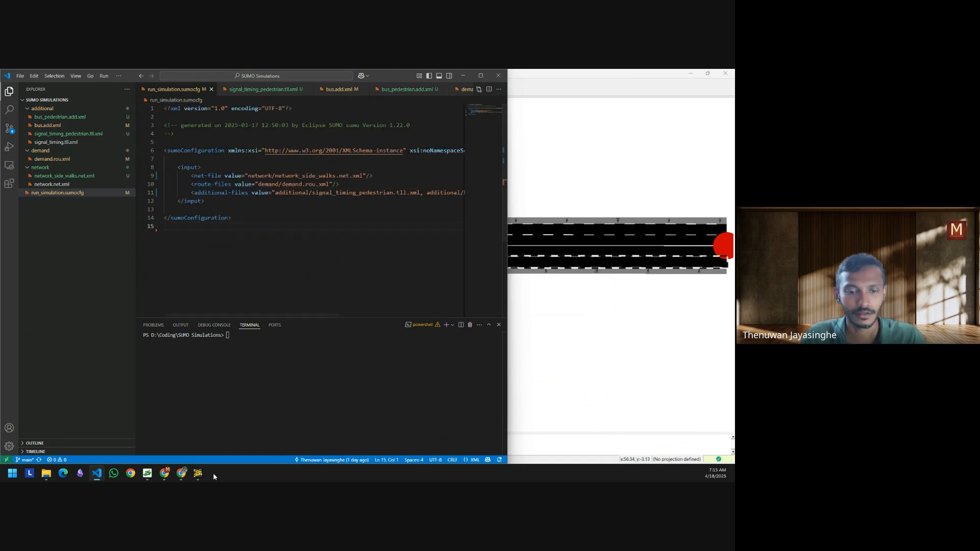
# - Switch to SUMO-GUI, then reload and run the simulation with the renamed bus file
pyautogui.click(148, 473)
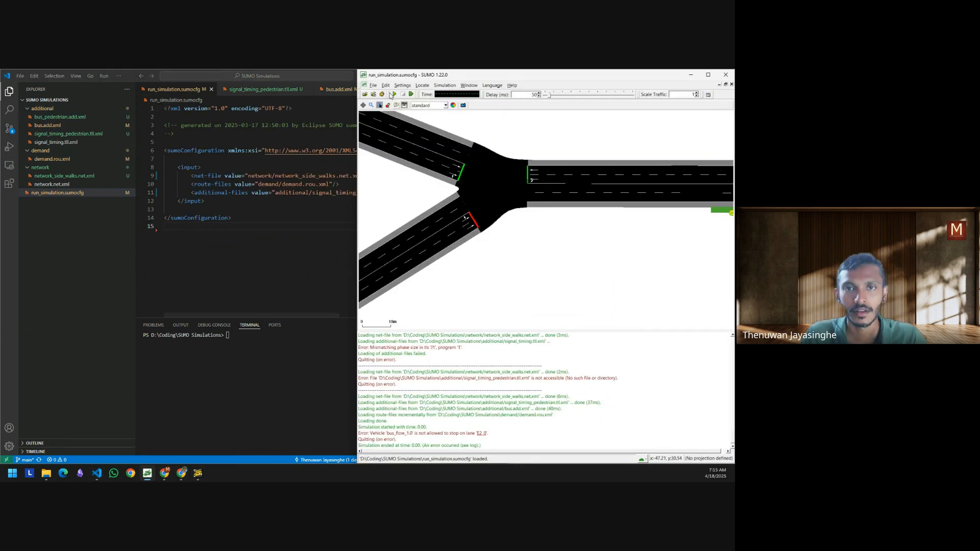
pyautogui.hotkey('ctrl', 'r')
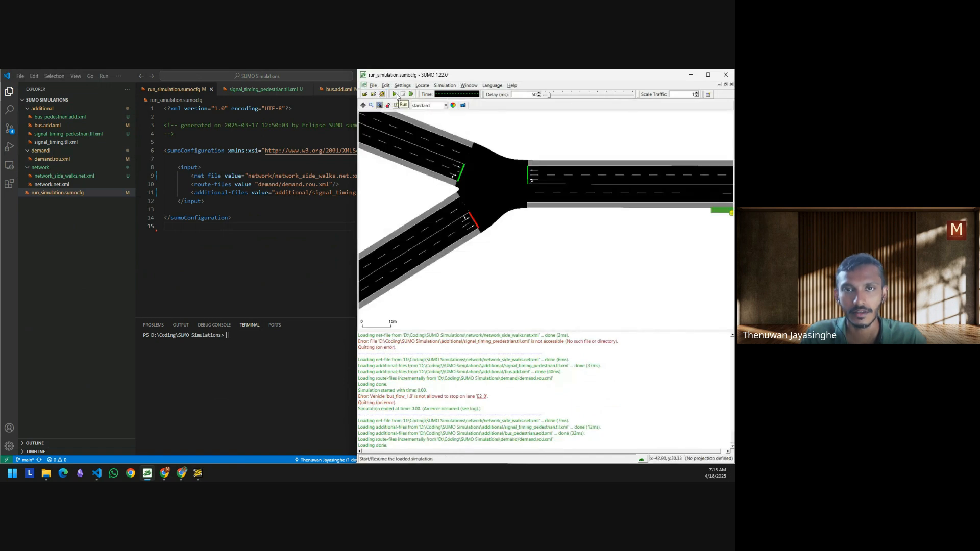
pyautogui.click(397, 97)
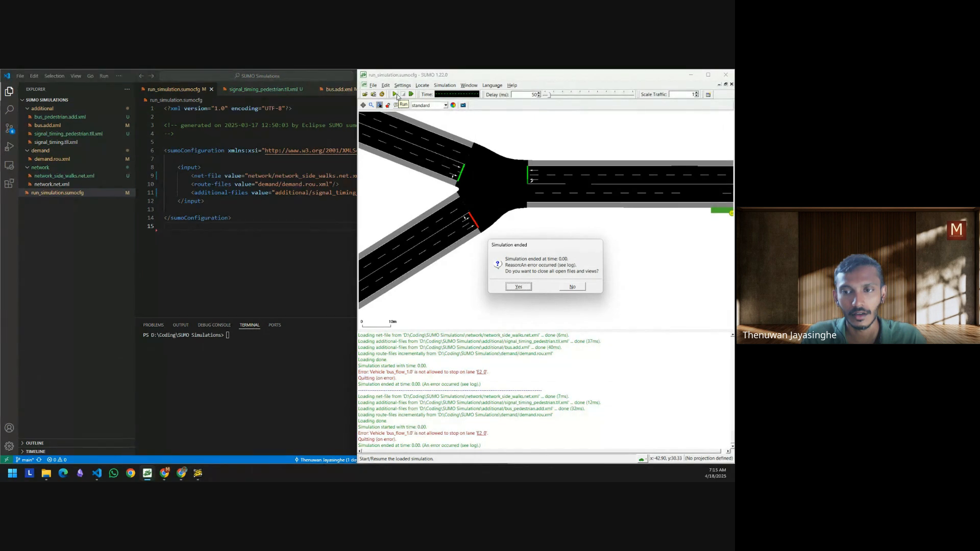
# - Switch to VS Code, set the lane of bus stop bs_0 to E2_1 in bus_pedestrian.add.xml, and save
pyautogui.click(211, 225)
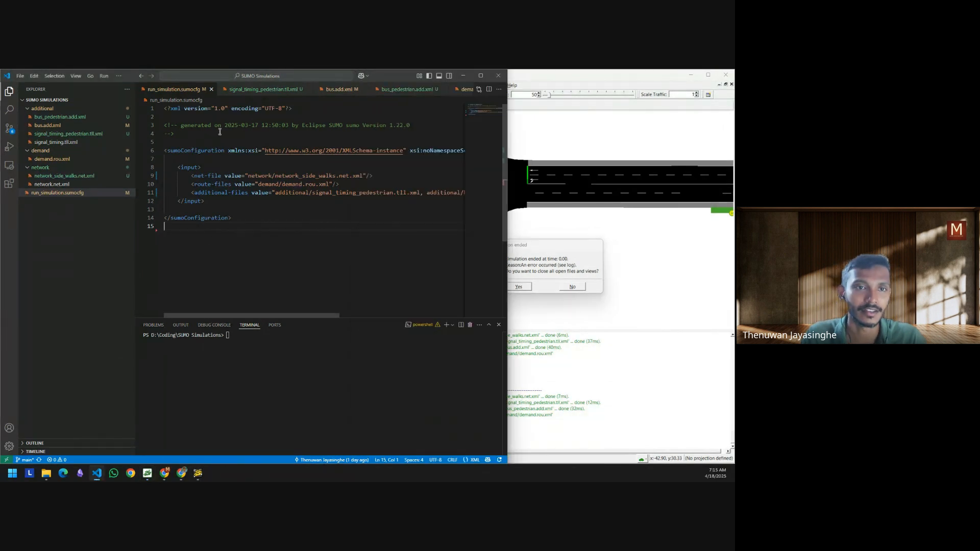
pyautogui.click(387, 91)
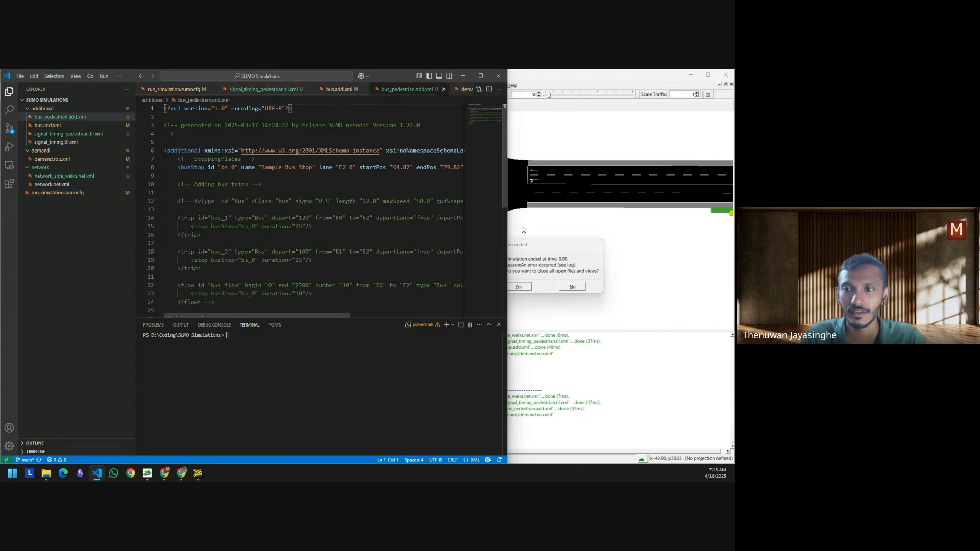
pyautogui.doubleClick(352, 168)
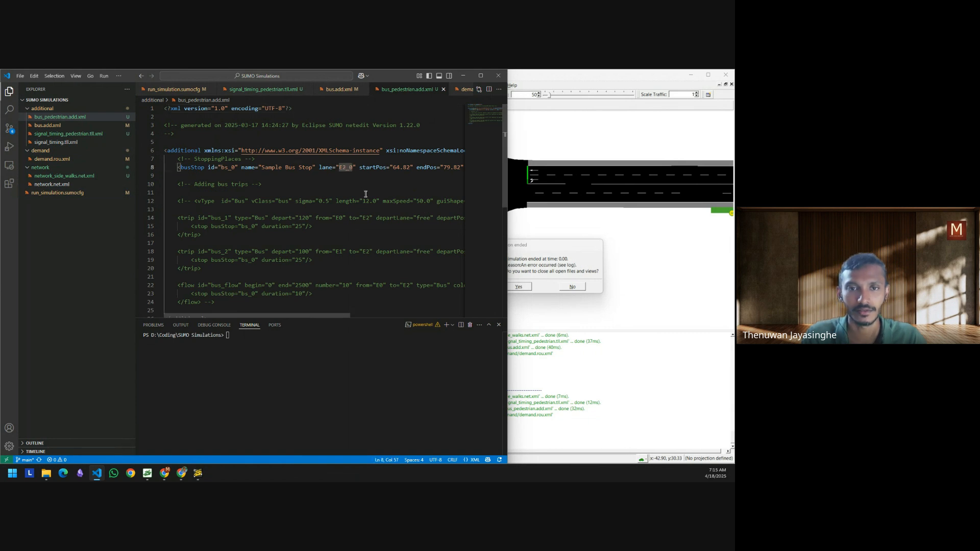
pyautogui.write('E2_1')
pyautogui.hotkey('ctrl', 's')
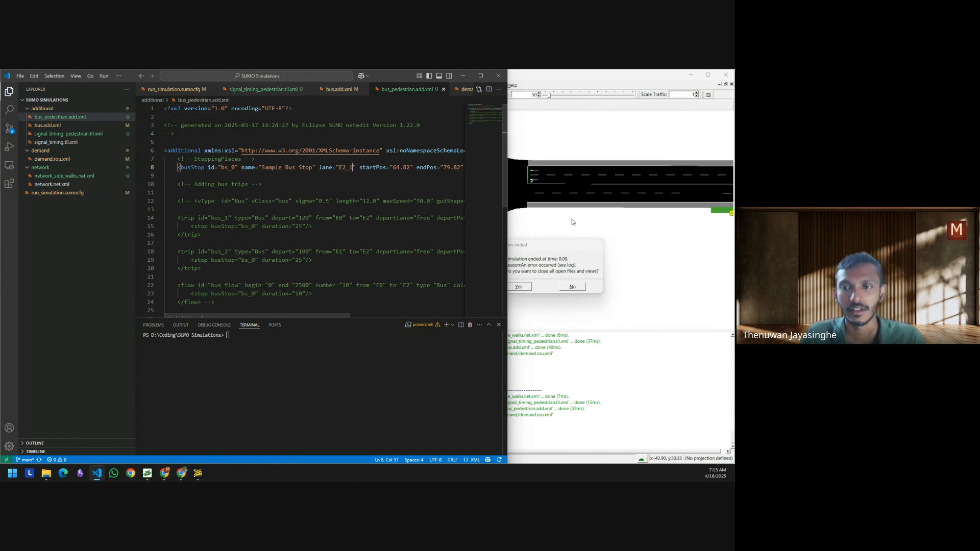
# - Switch to SUMO-GUI, keep the open files and views, then reload and run the simulation with the whole network in view
pyautogui.click(571, 255)
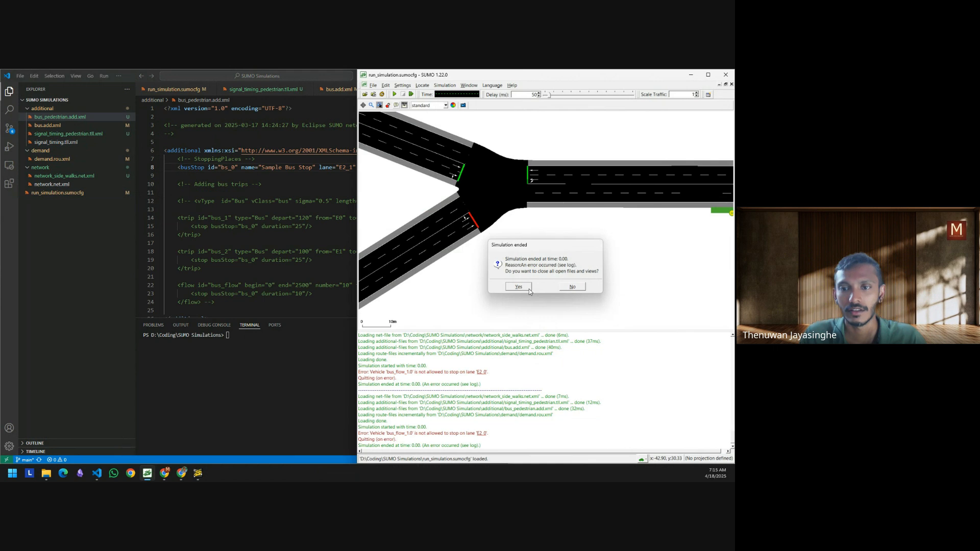
pyautogui.click(569, 287)
pyautogui.click(383, 95)
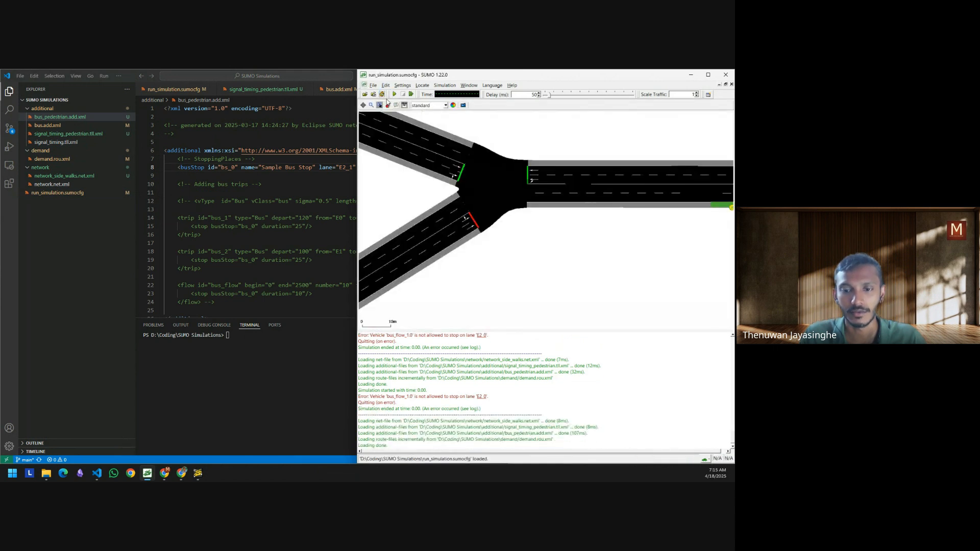
pyautogui.click(396, 95)
pyautogui.scroll(-3, 509, 231)
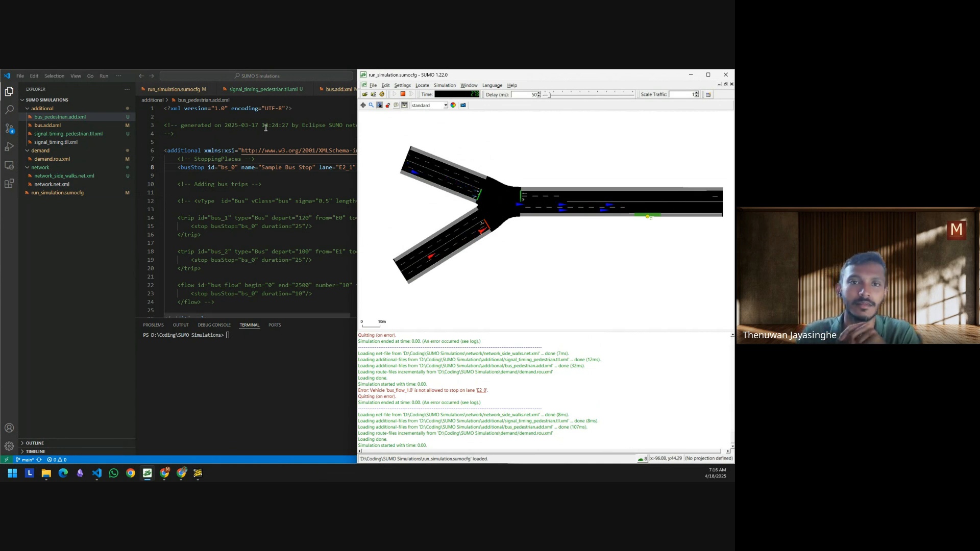
# - Open demand.rou.xml in VS Code, stop the running simulation in SUMO-GUI, and return to VS Code
pyautogui.click(245, 140)
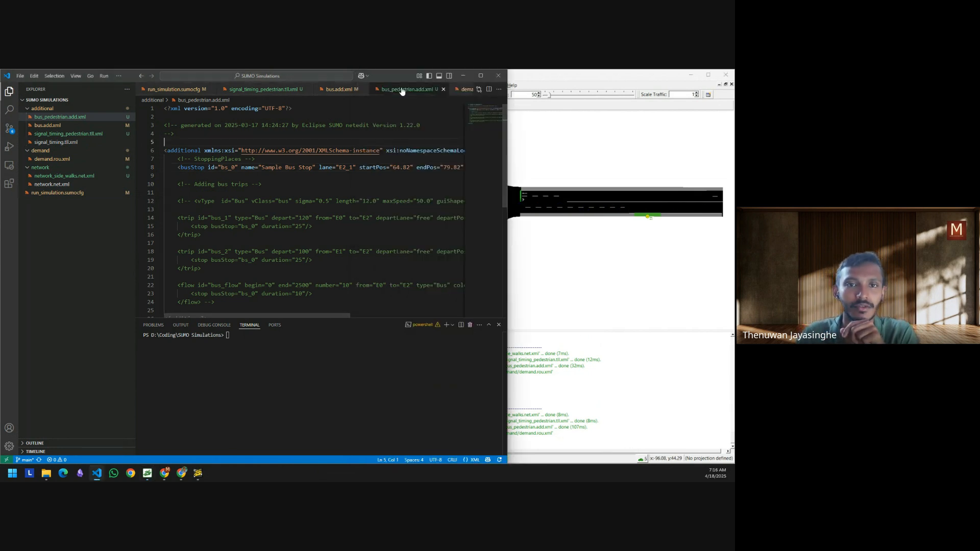
pyautogui.click(467, 90)
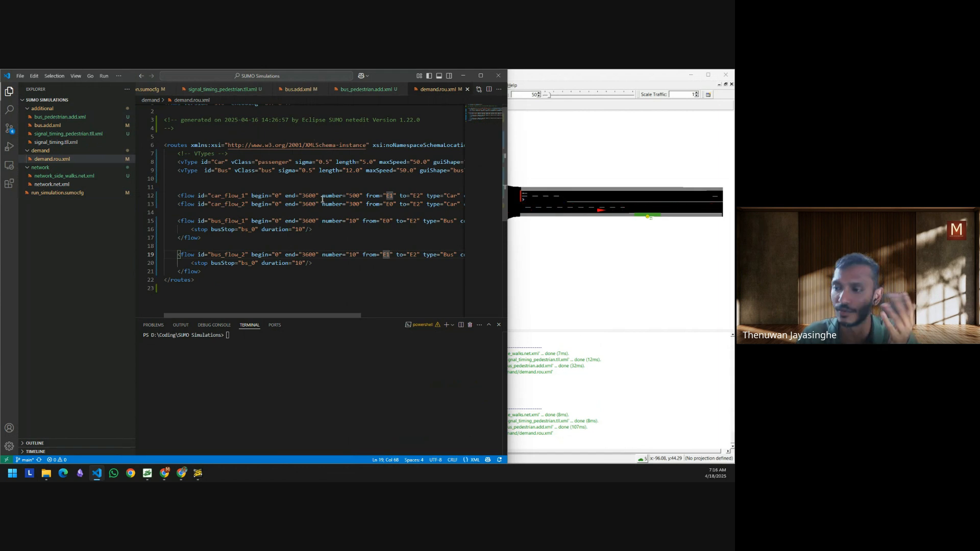
pyautogui.click(555, 277)
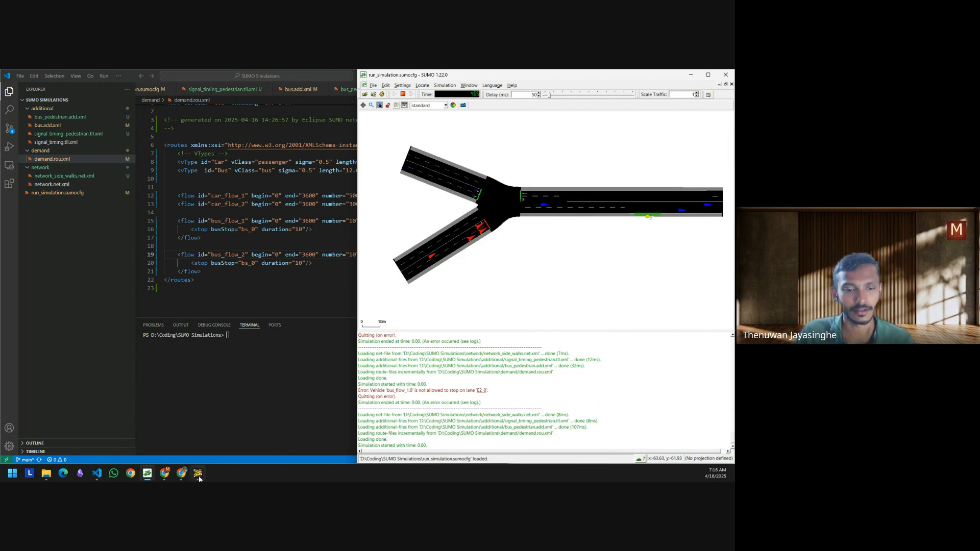
pyautogui.click(403, 94)
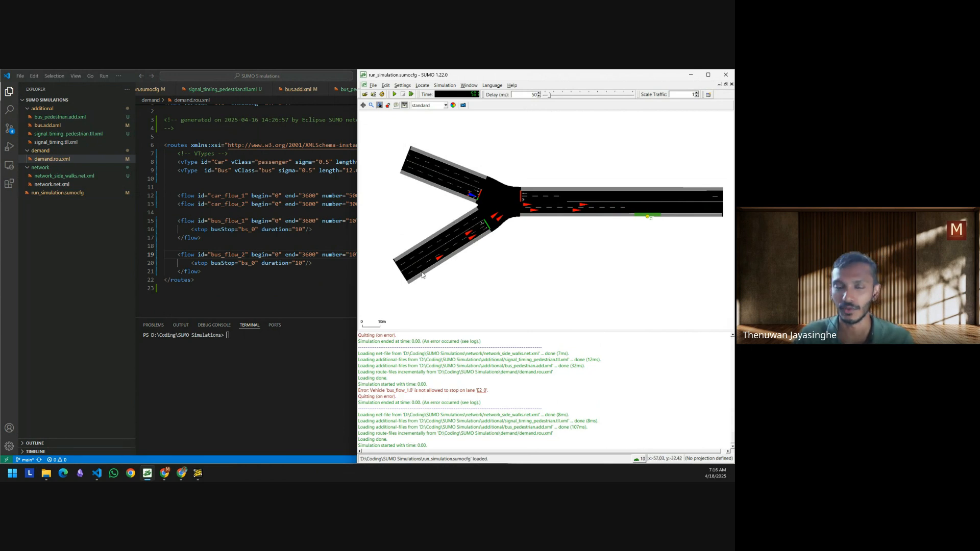
pyautogui.click(317, 296)
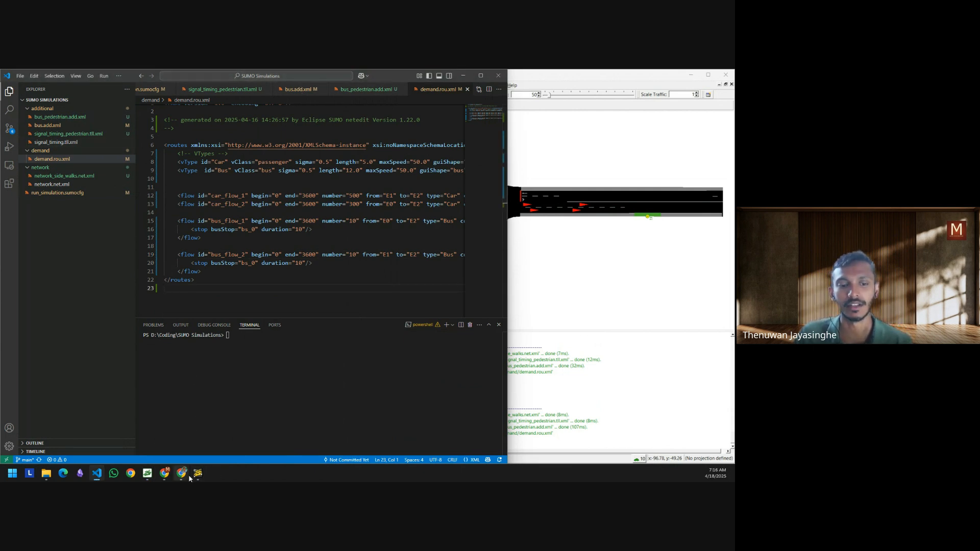
# - Switch to netedit and start creating persons in the demand elements, with personFlow as the person type
pyautogui.moveTo(198, 474)
pyautogui.click(204, 445)
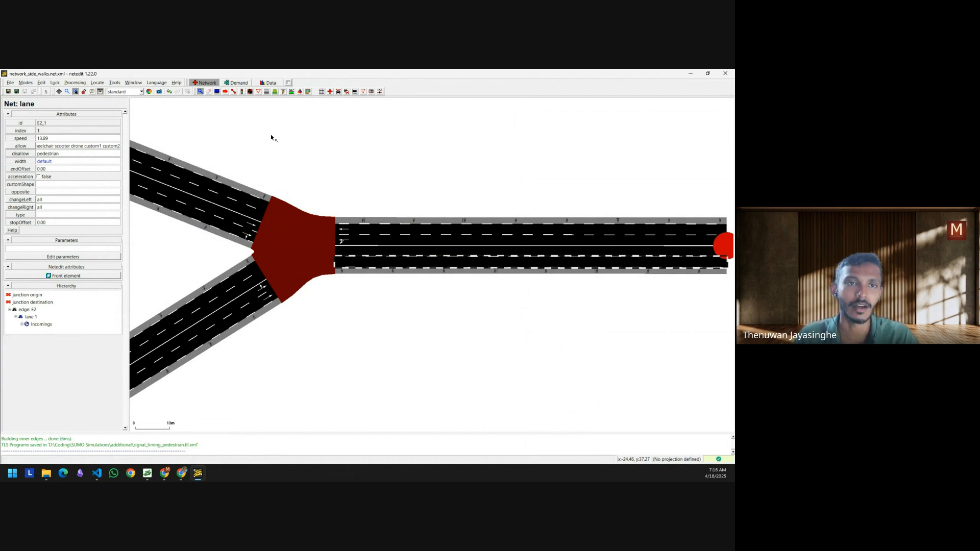
pyautogui.click(238, 83)
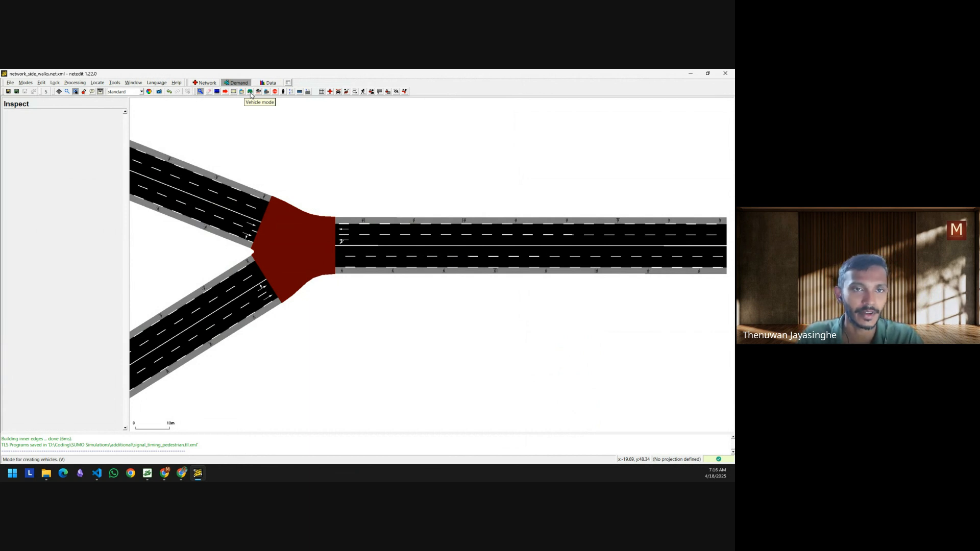
pyautogui.click(284, 92)
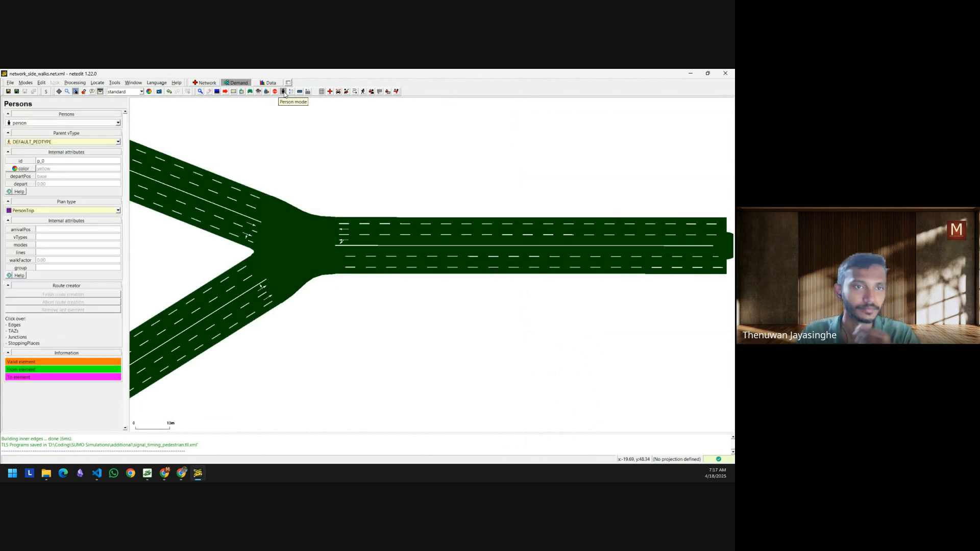
pyautogui.click(118, 122)
pyautogui.click(30, 144)
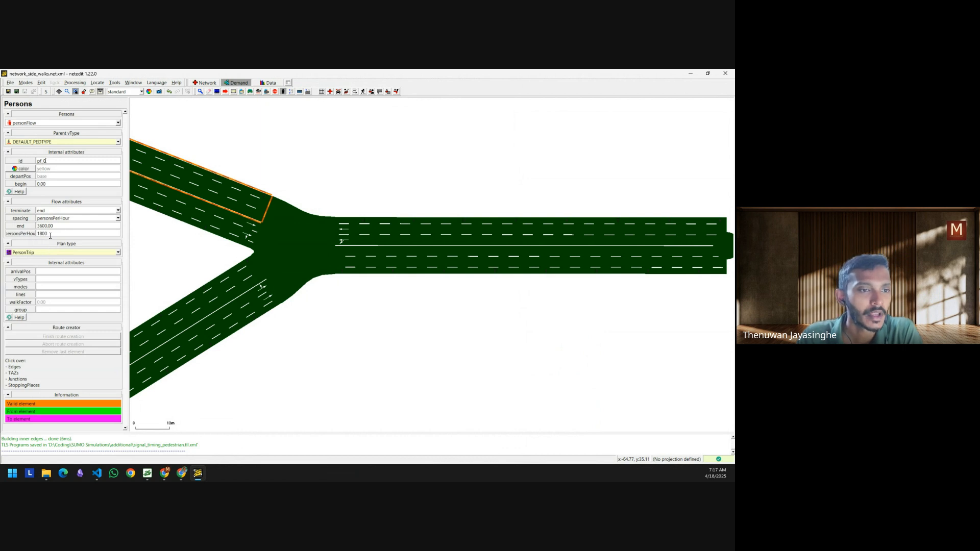
# - Set the person flow's rate to 900 persons per hour
pyautogui.moveTo(52, 235); pyautogui.dragTo(35, 236)
pyautogui.write('5')
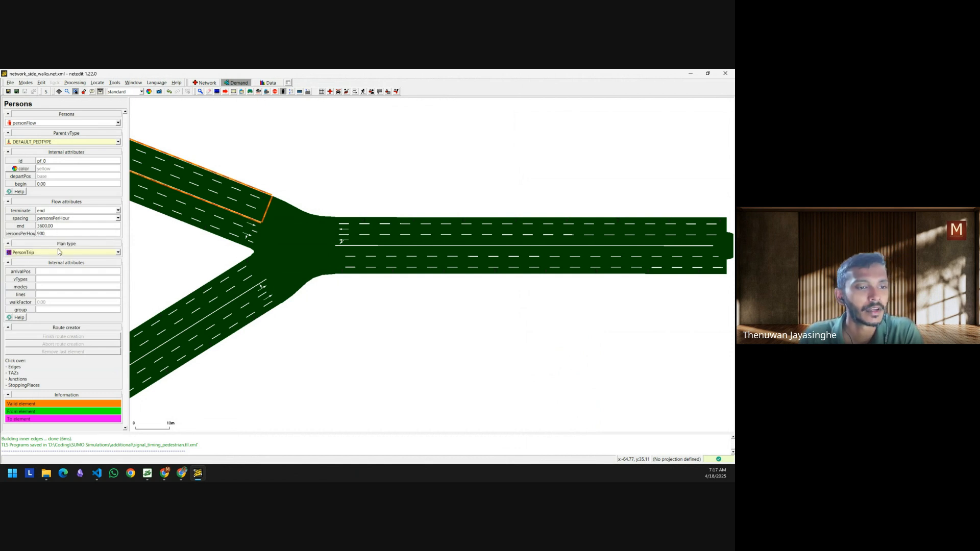
pyautogui.scroll(-3, 376, 328)
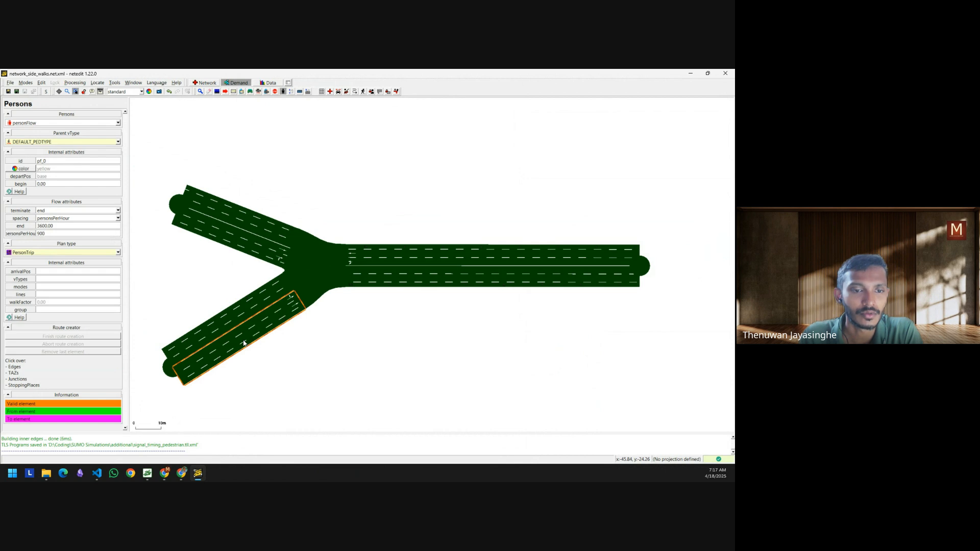
# - Set the person flow's trip from the lower branch's incoming edge to the central junction and finish the route creation
pyautogui.click(244, 343)
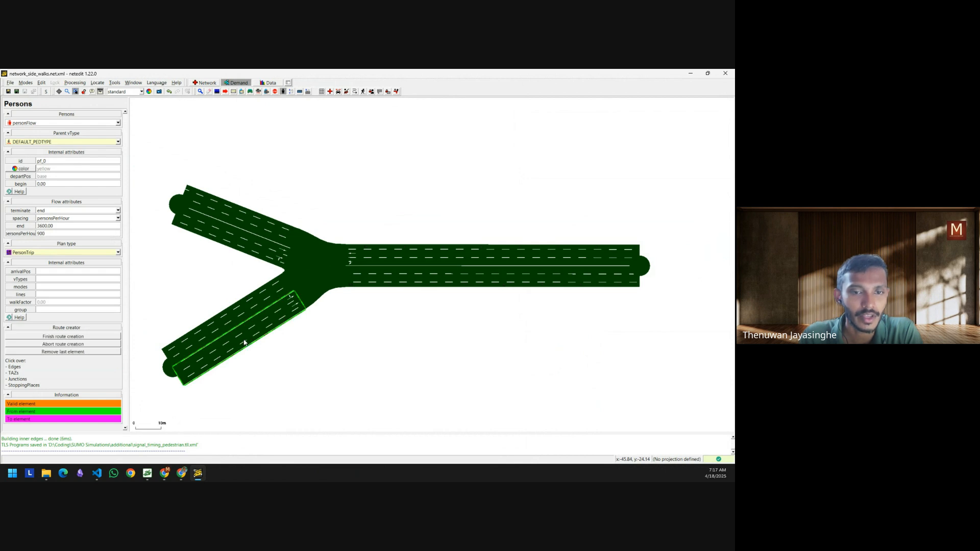
pyautogui.click(330, 257)
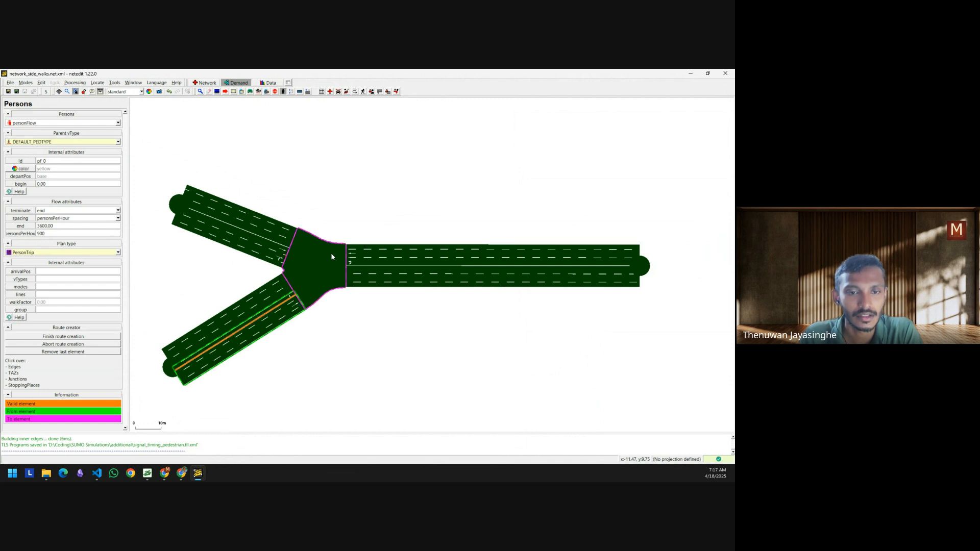
pyautogui.click(254, 226)
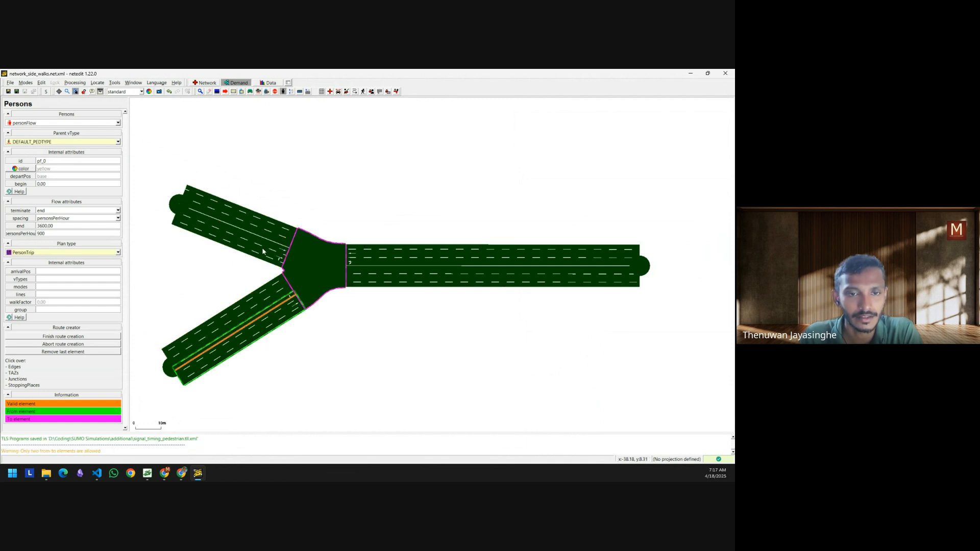
pyautogui.click(265, 232)
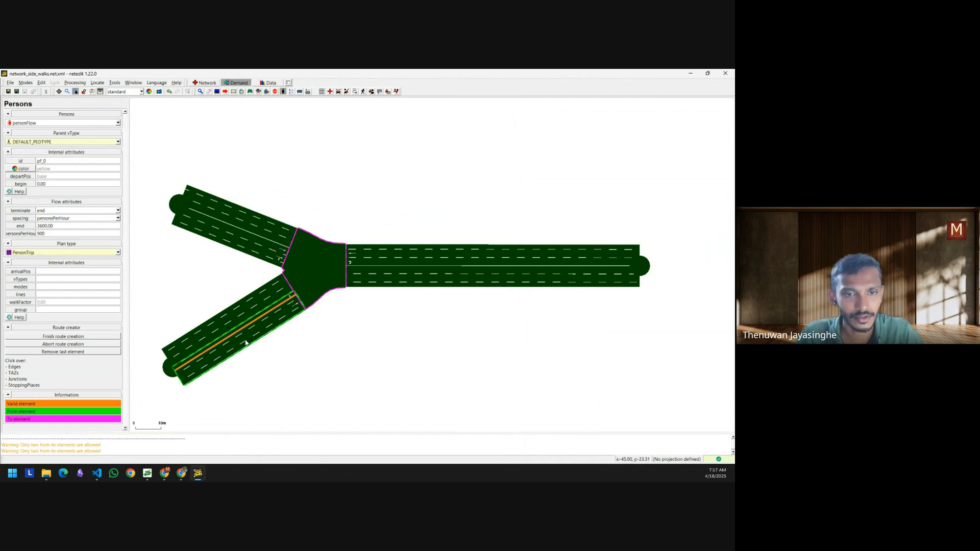
pyautogui.click(283, 253)
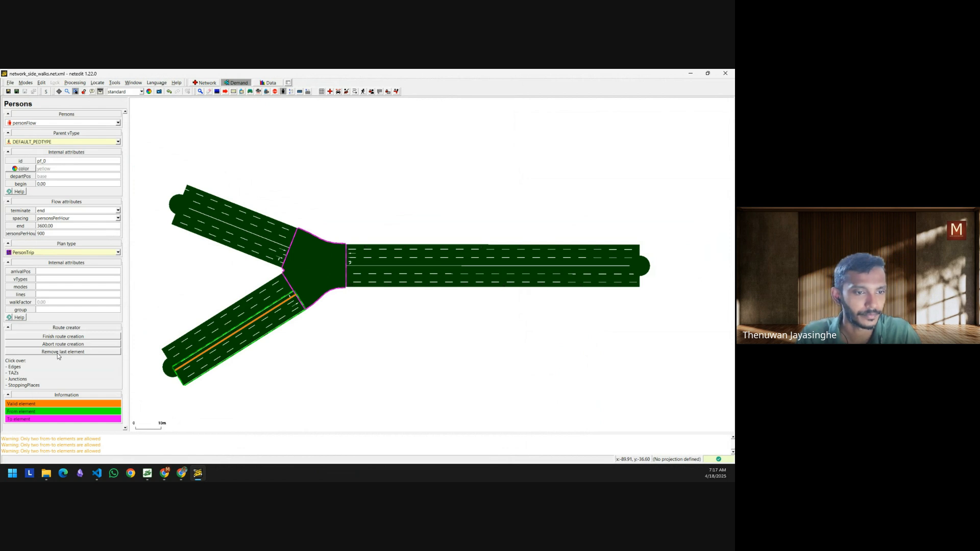
pyautogui.click(239, 337)
pyautogui.click(260, 222)
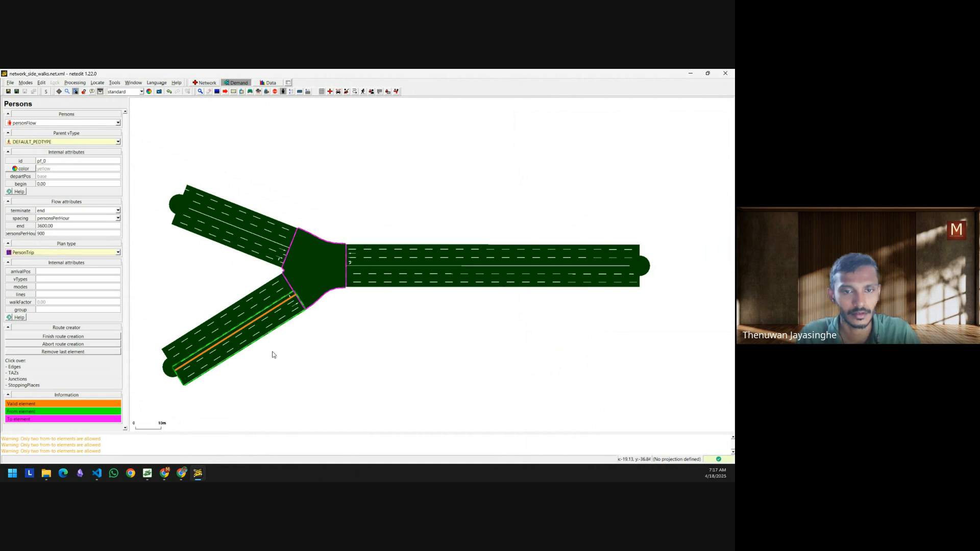
pyautogui.click(267, 341)
pyautogui.click(311, 265)
pyautogui.click(278, 238)
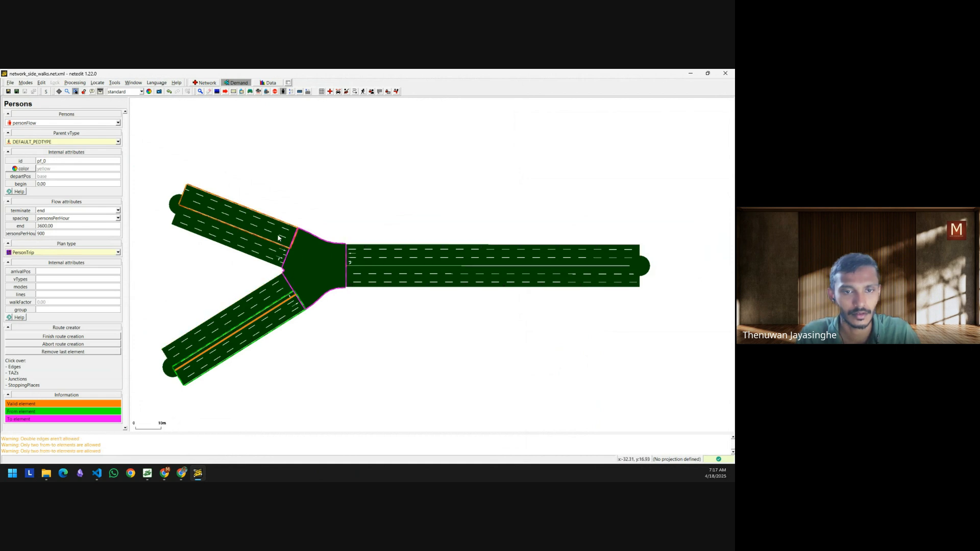
pyautogui.click(273, 232)
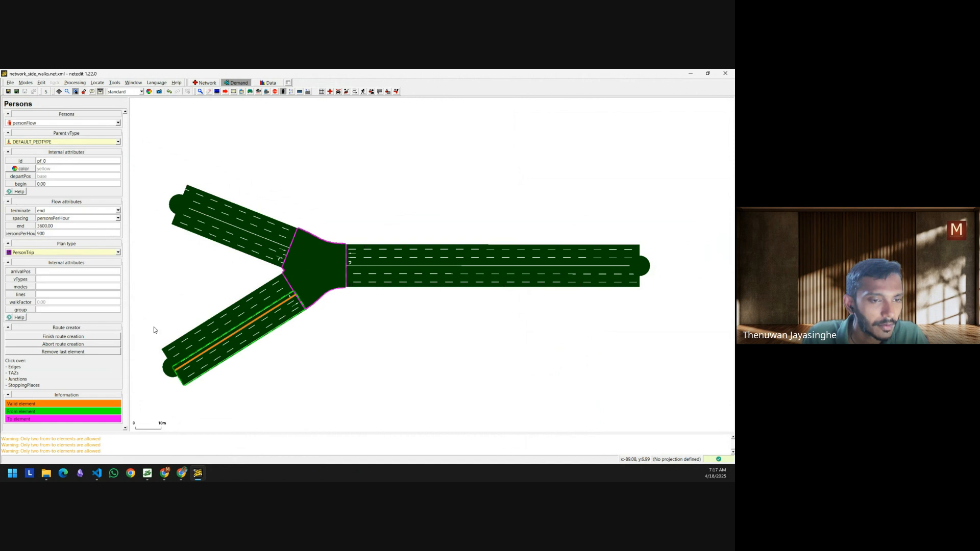
pyautogui.click(101, 337)
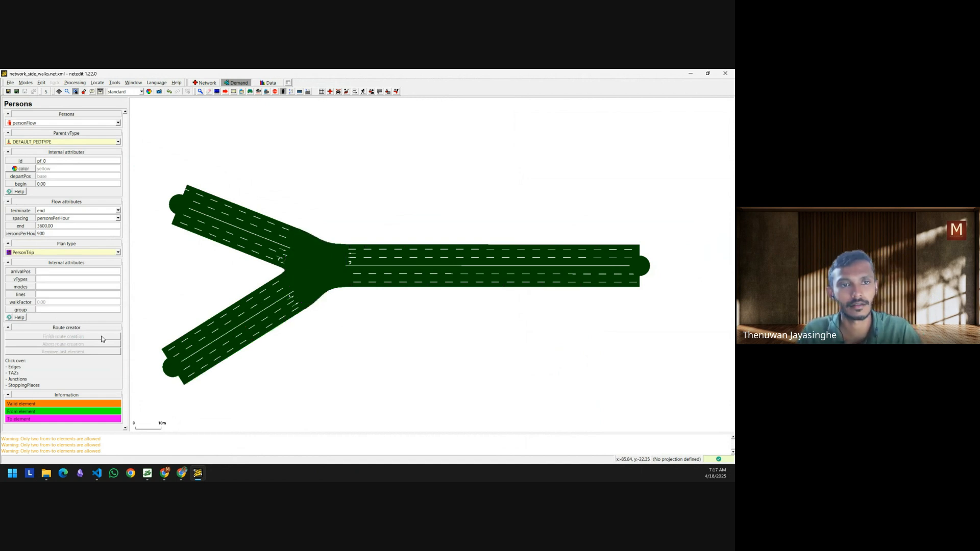
# - Switch to editing the network elements, inspect central junction J1, and activate crossing mode
pyautogui.click(265, 84)
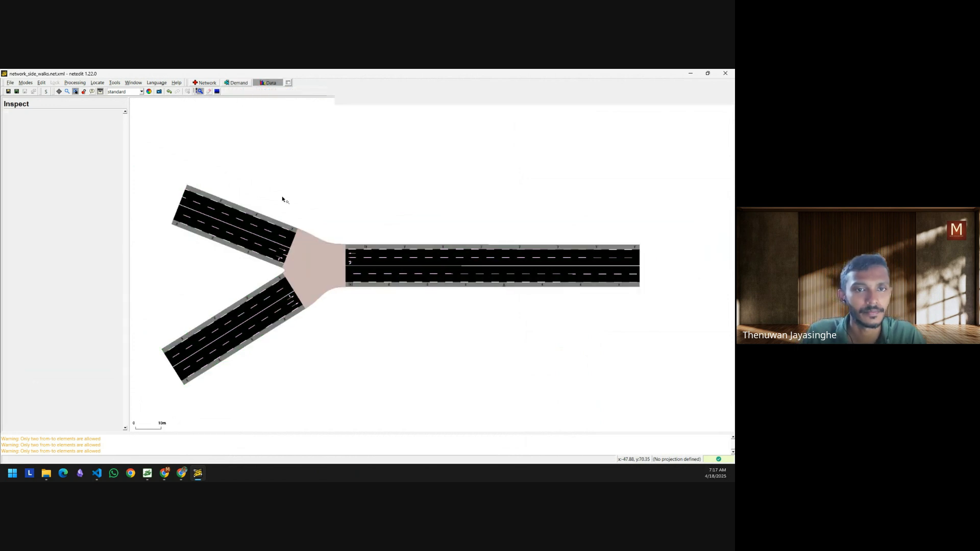
pyautogui.click(205, 83)
pyautogui.click(315, 271)
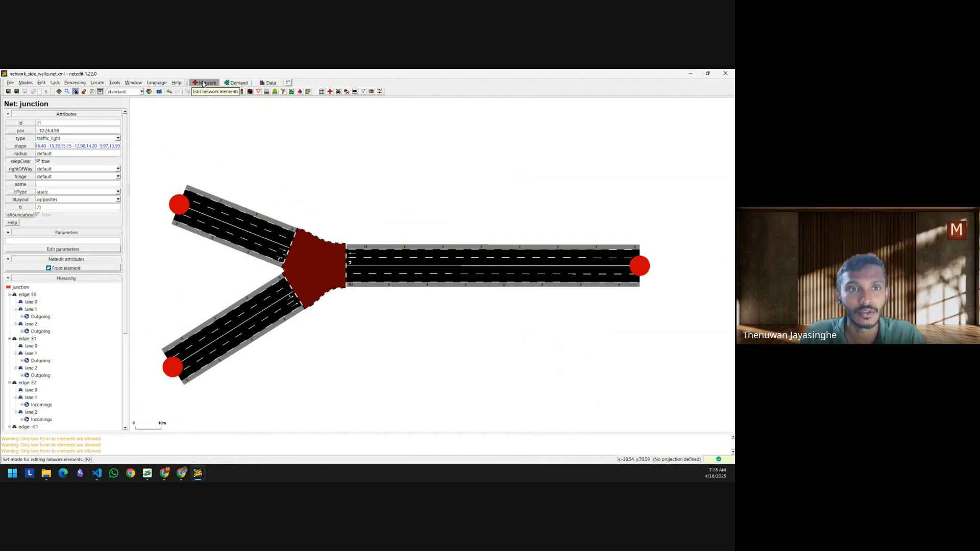
pyautogui.click(267, 92)
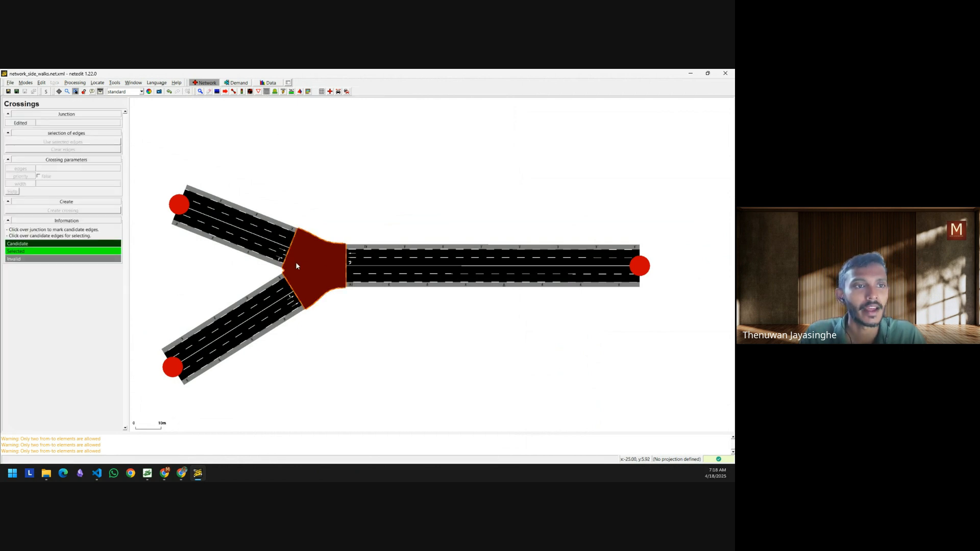
pyautogui.click(318, 269)
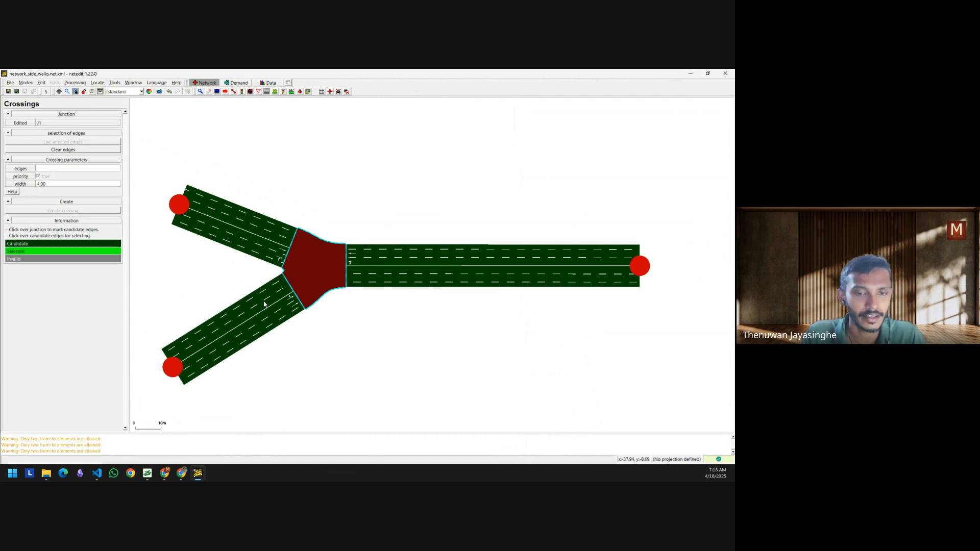
pyautogui.click(289, 310)
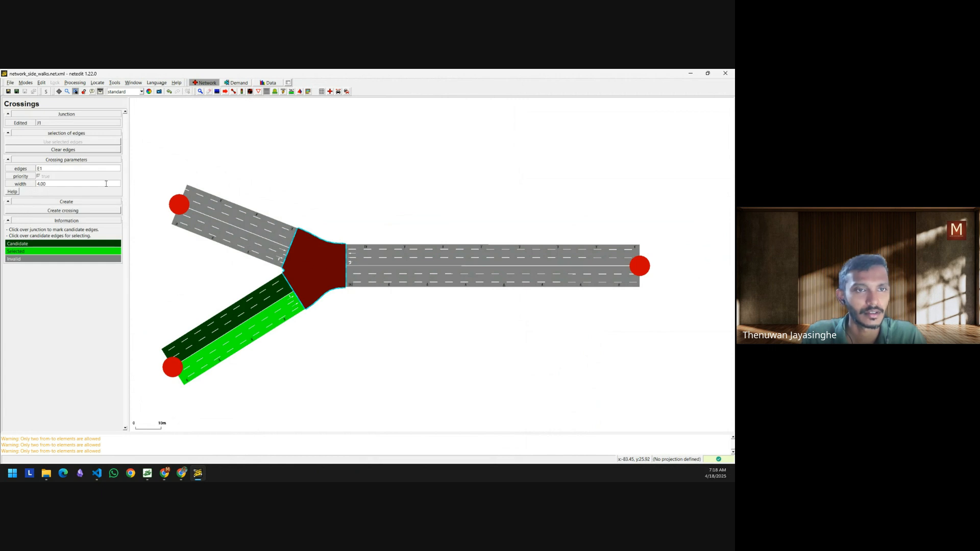
pyautogui.click(169, 92)
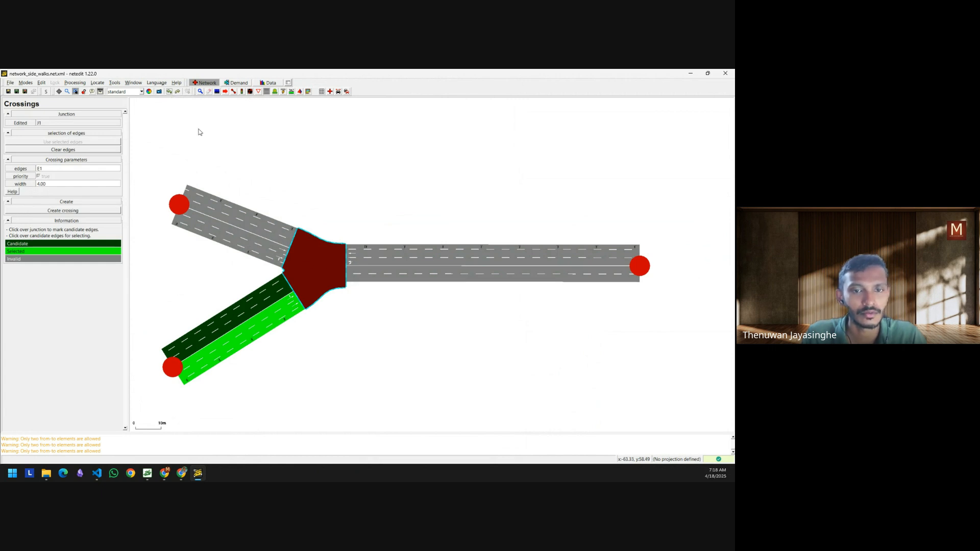
pyautogui.hotkey('ctrl', 'z')
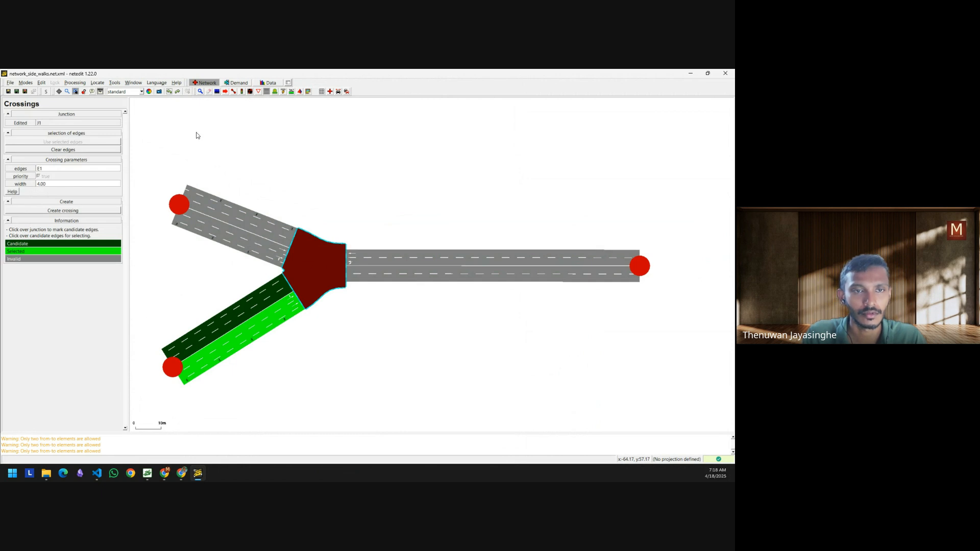
pyautogui.press('Escape')
pyautogui.press('Escape')
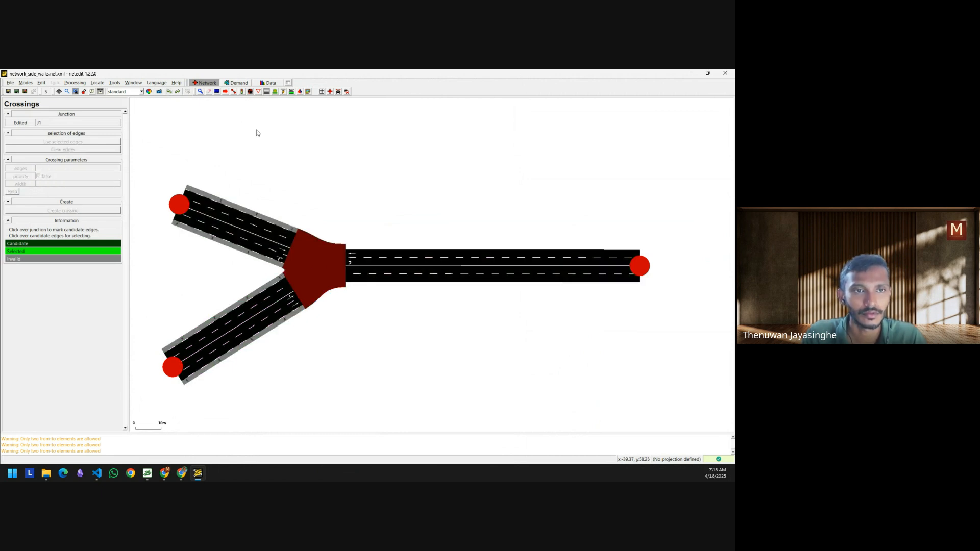
pyautogui.click(178, 92)
pyautogui.click(178, 92)
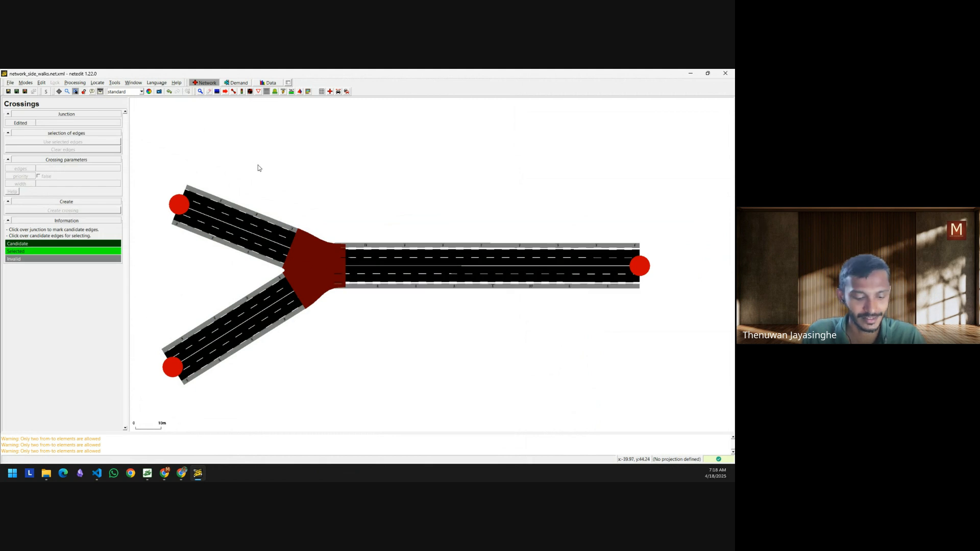
# - Recompute the network's junctions and try edges E2 and -E2 at junction J1 for a pedestrian crossing
pyautogui.press('F5')
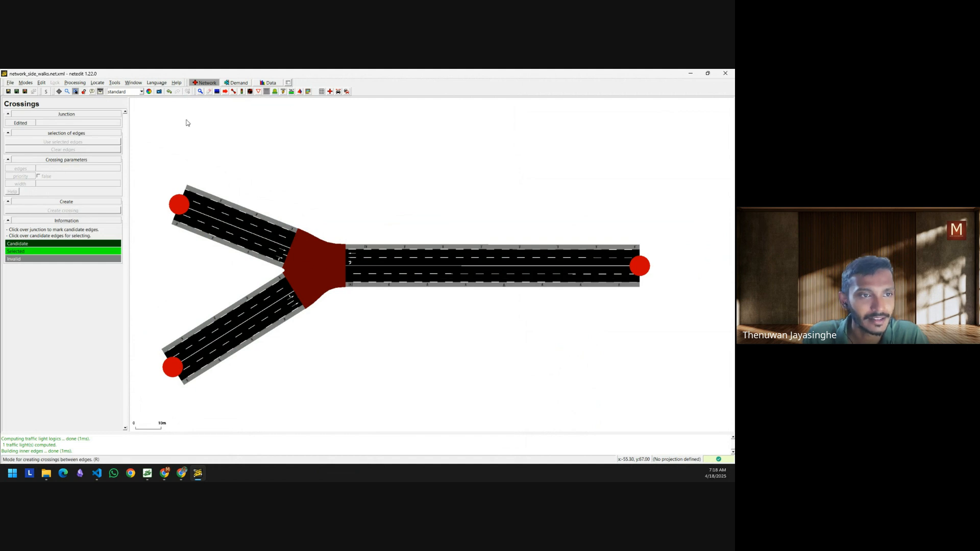
pyautogui.click(310, 263)
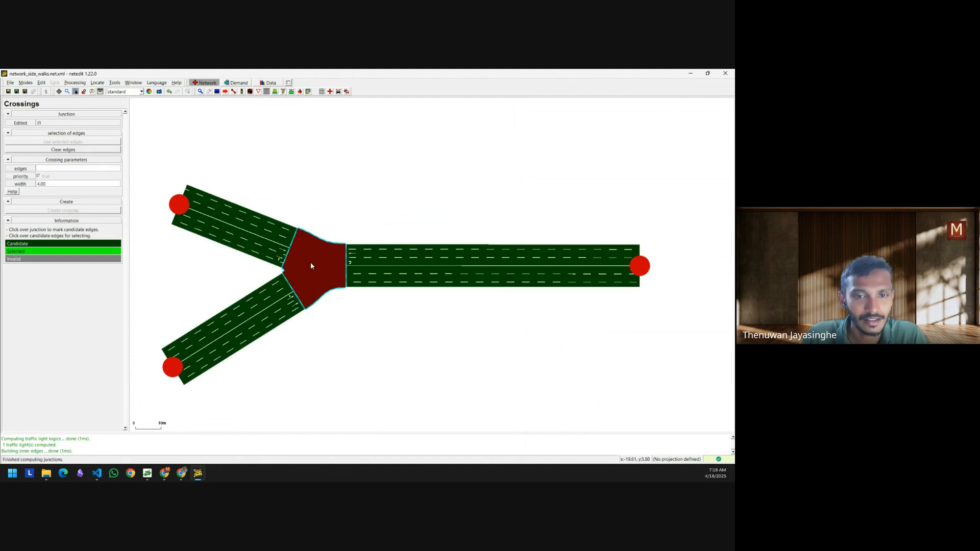
pyautogui.click(357, 273)
pyautogui.click(357, 253)
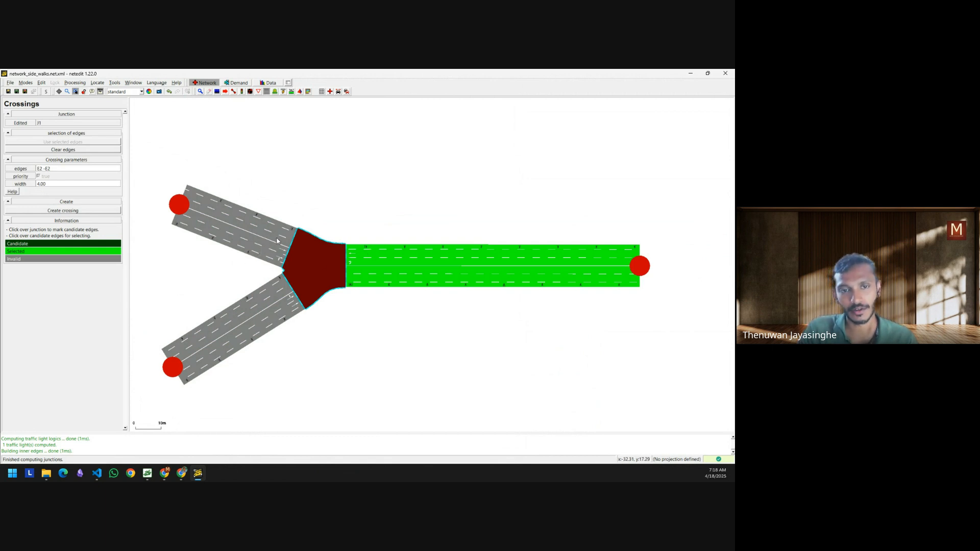
pyautogui.press('Escape')
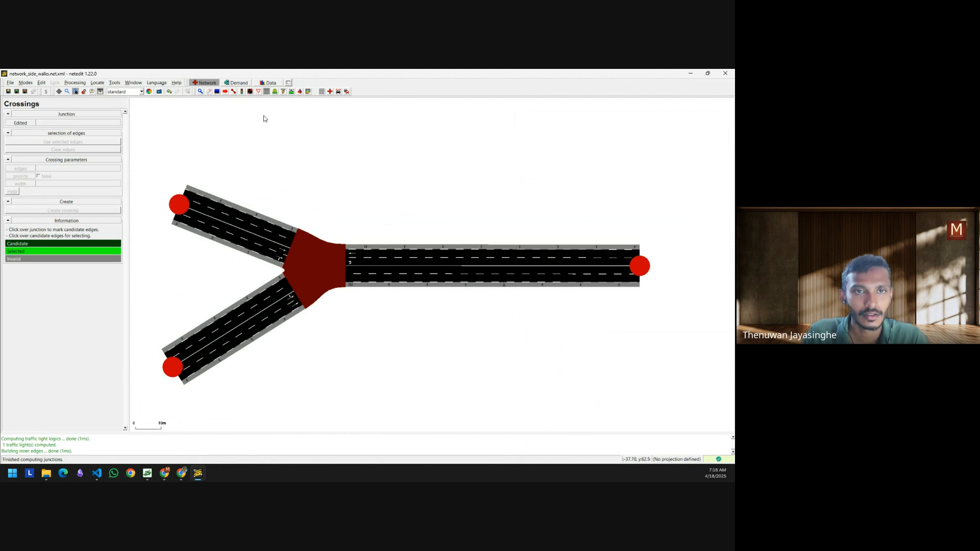
# - Select edges E2 and -E2 for a 4 m wide crossing at junction J1 and save the network
pyautogui.click(266, 92)
pyautogui.click(328, 267)
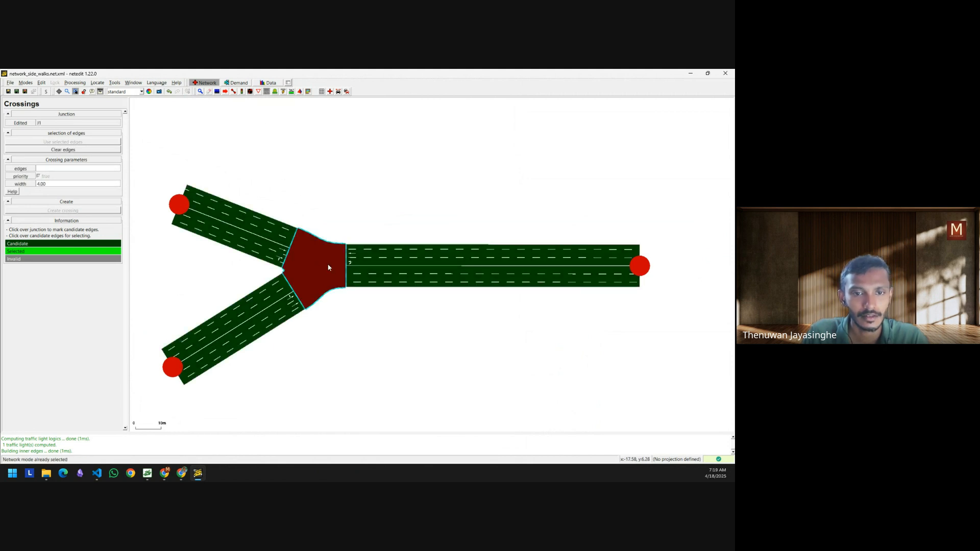
pyautogui.click(372, 275)
pyautogui.click(361, 256)
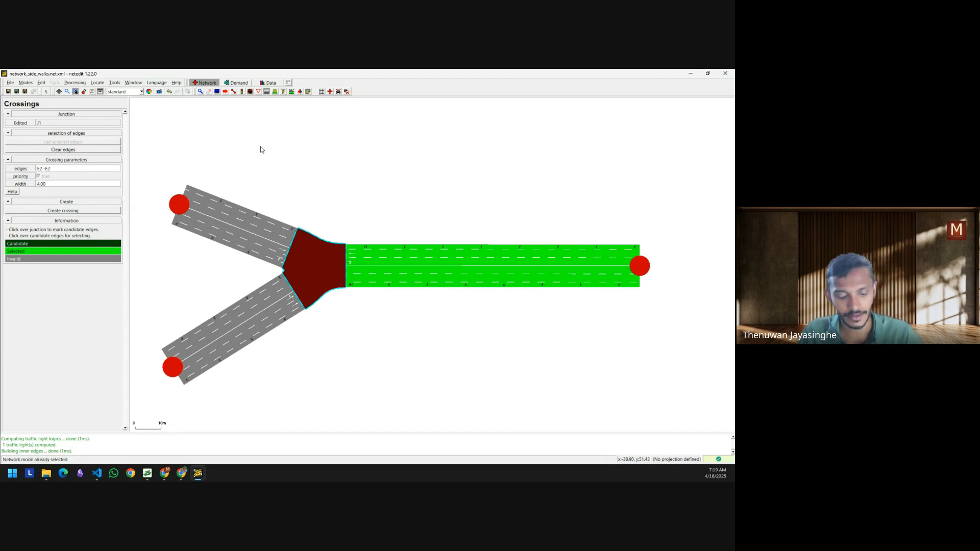
pyautogui.click(10, 83)
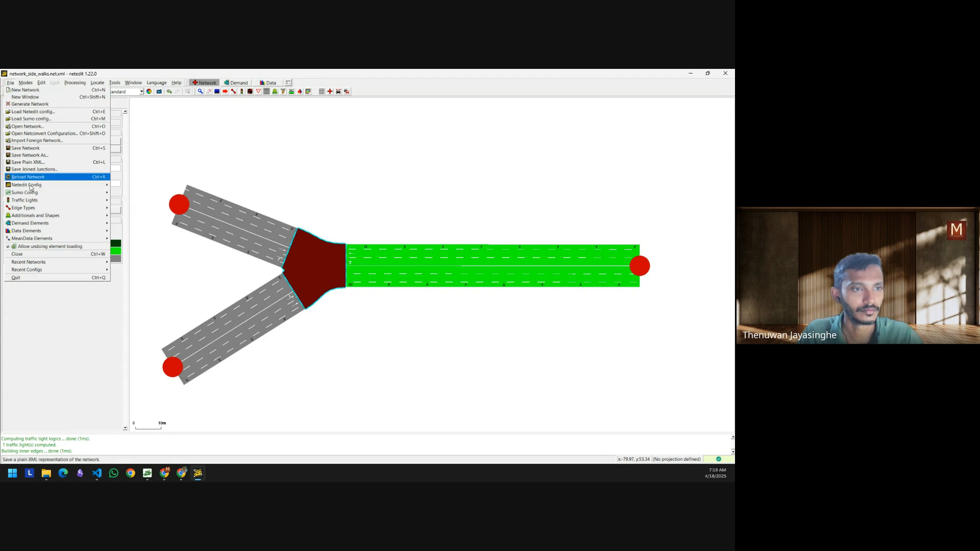
pyautogui.moveTo(37, 219)
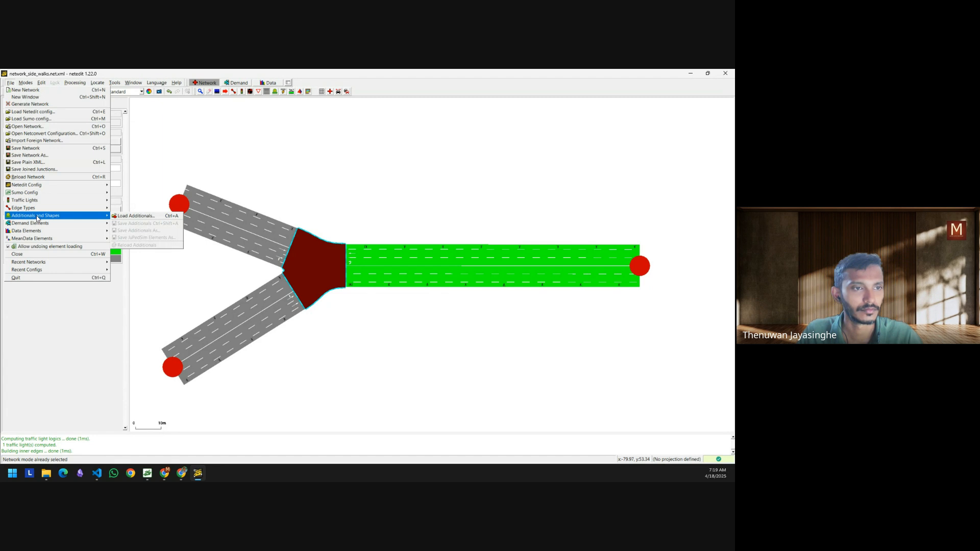
pyautogui.hotkey('ctrl', 's')
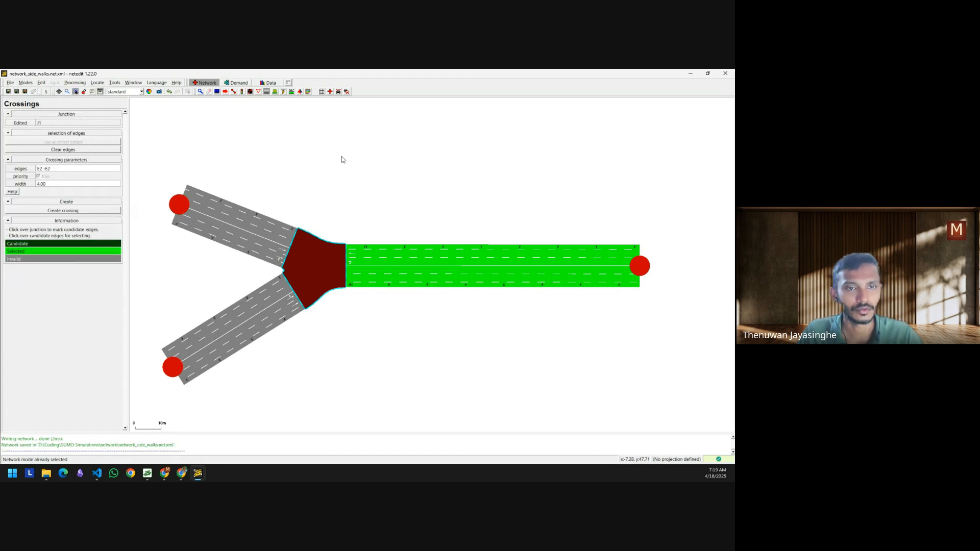
# - Switch to SUMO-GUI, reload the simulation, and check the junction's entry to the long straight road for a crossing
pyautogui.click(153, 475)
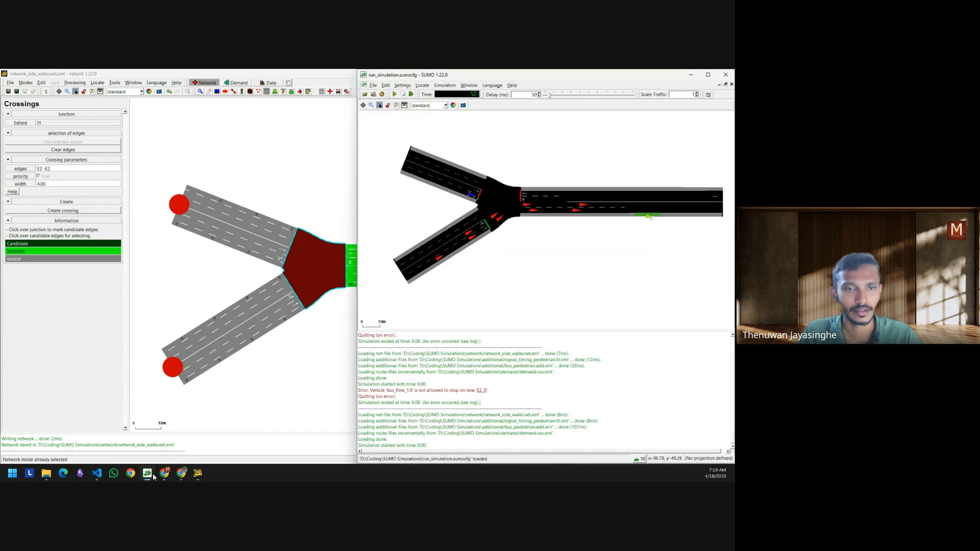
pyautogui.click(381, 95)
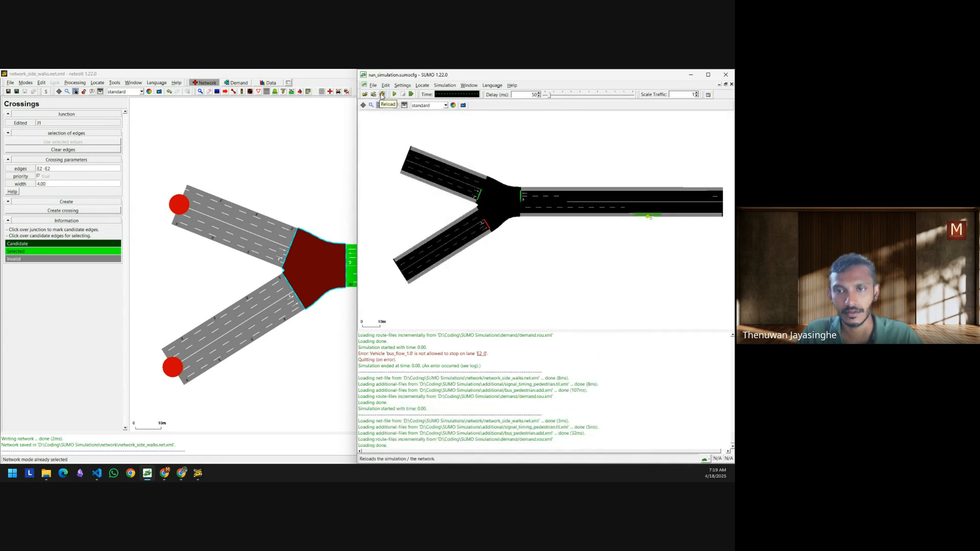
pyautogui.scroll(10, 507, 200)
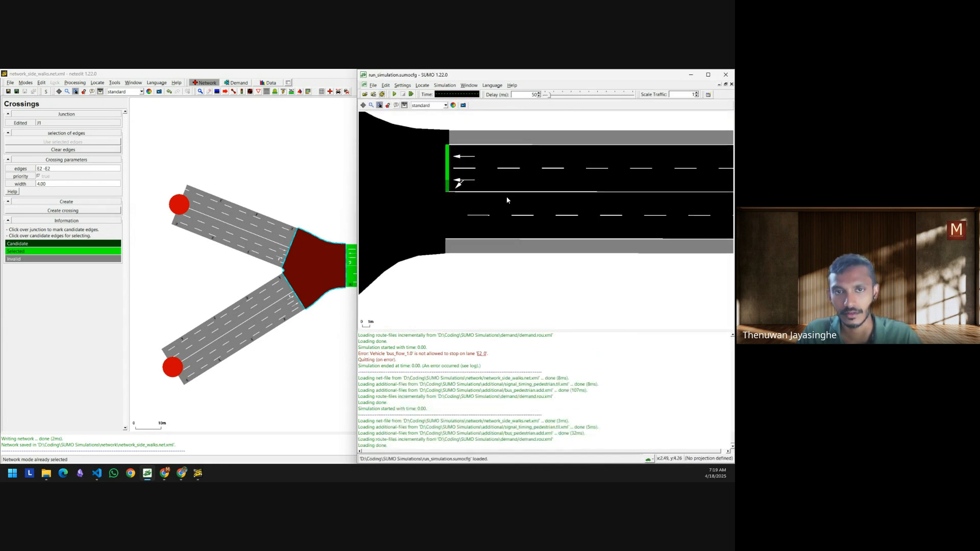
# - Return to netedit, recompute the junctions, and inspect the attributes of junction J1
pyautogui.click(302, 193)
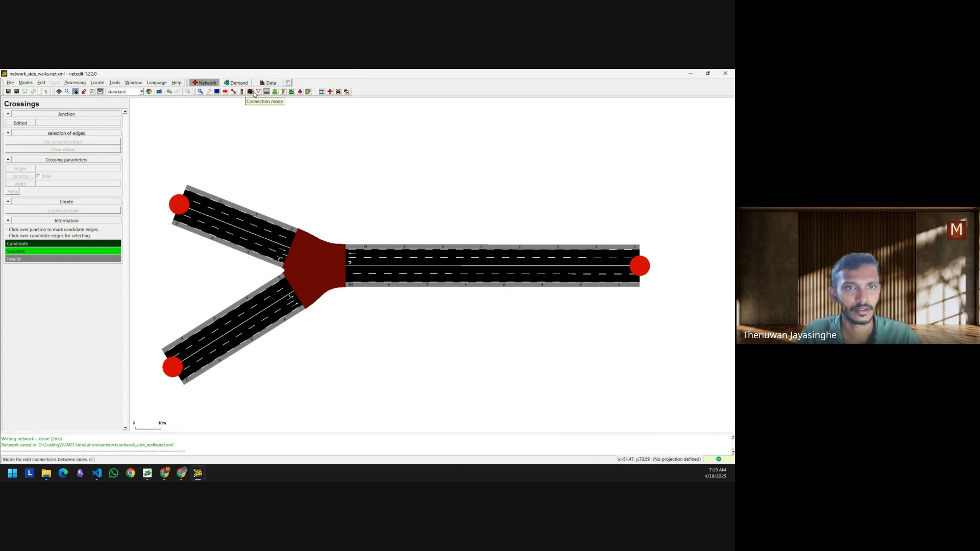
pyautogui.press('i')
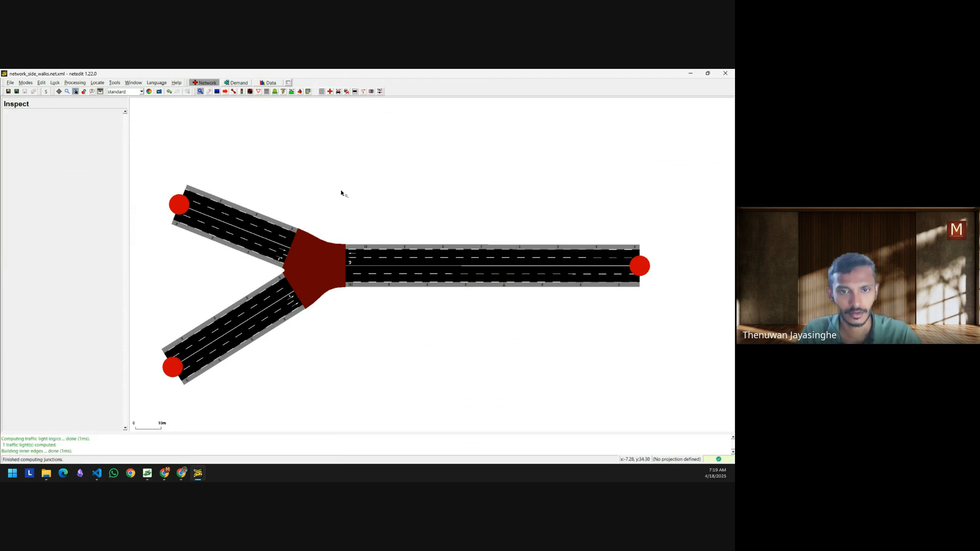
pyautogui.click(337, 257)
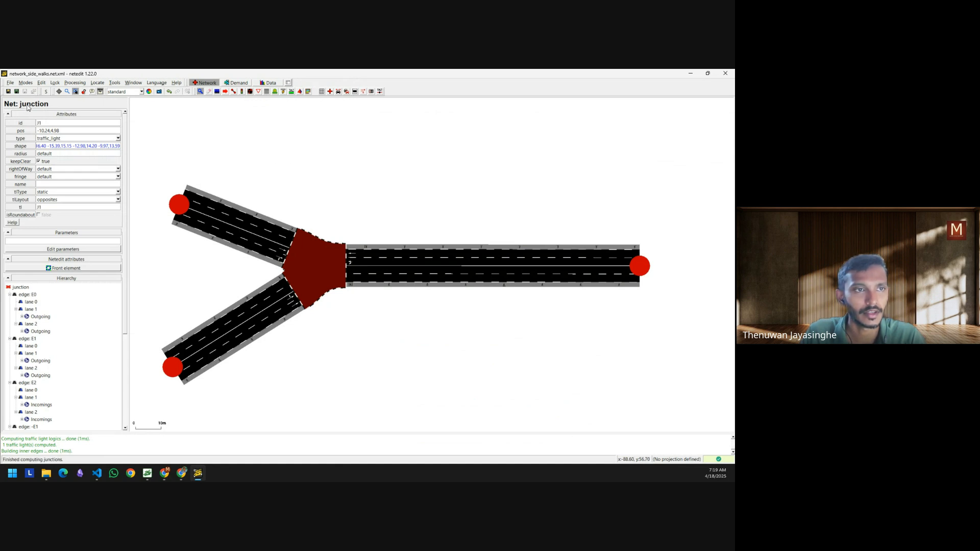
# - Create a 4 m wide pedestrian crossing over edges E2 and -E2 at junction J1 and save the network
pyautogui.click(267, 91)
pyautogui.click(330, 274)
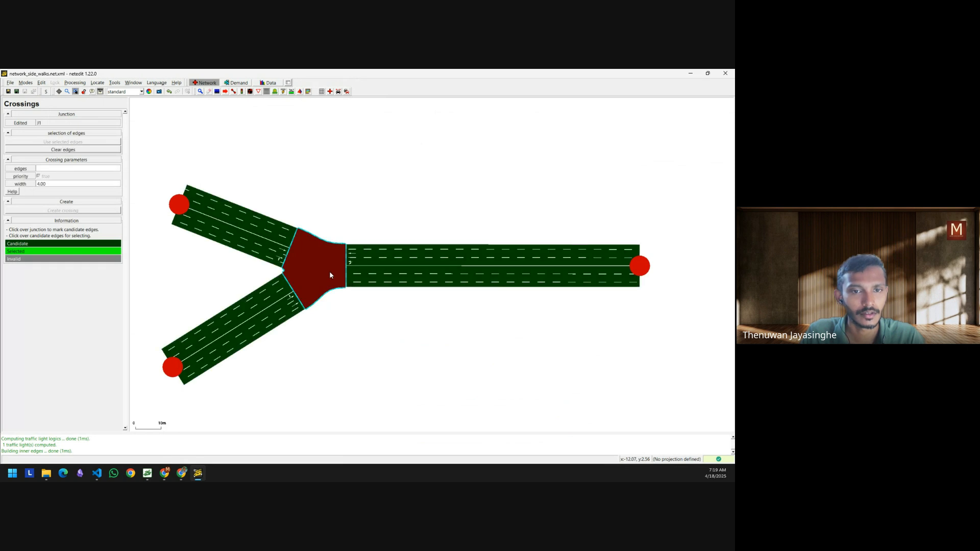
pyautogui.click(367, 278)
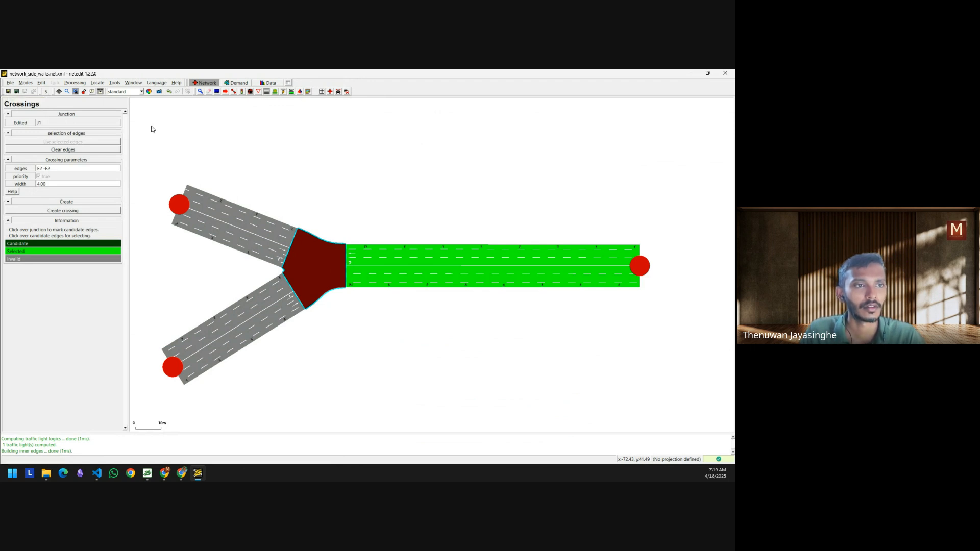
pyautogui.click(85, 212)
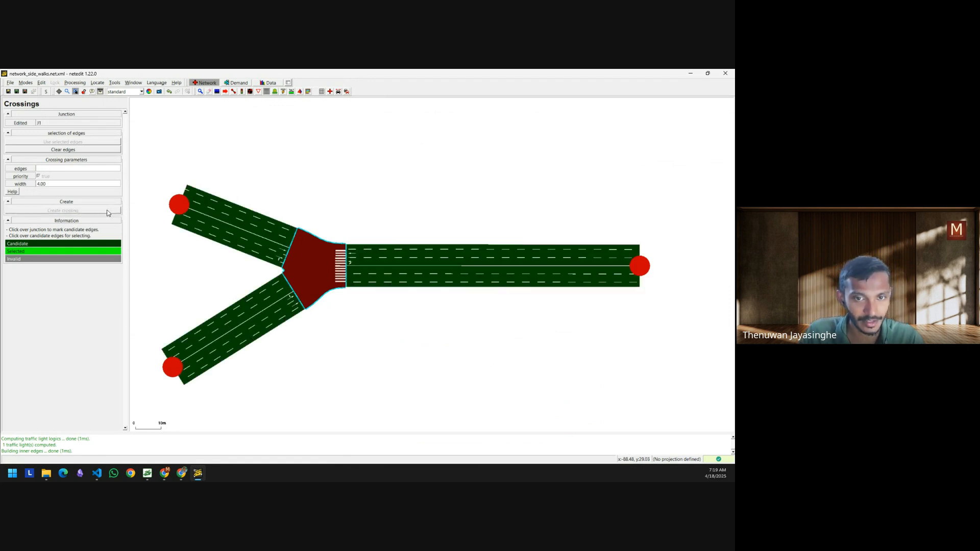
pyautogui.click(341, 167)
pyautogui.hotkey('ctrl', 's')
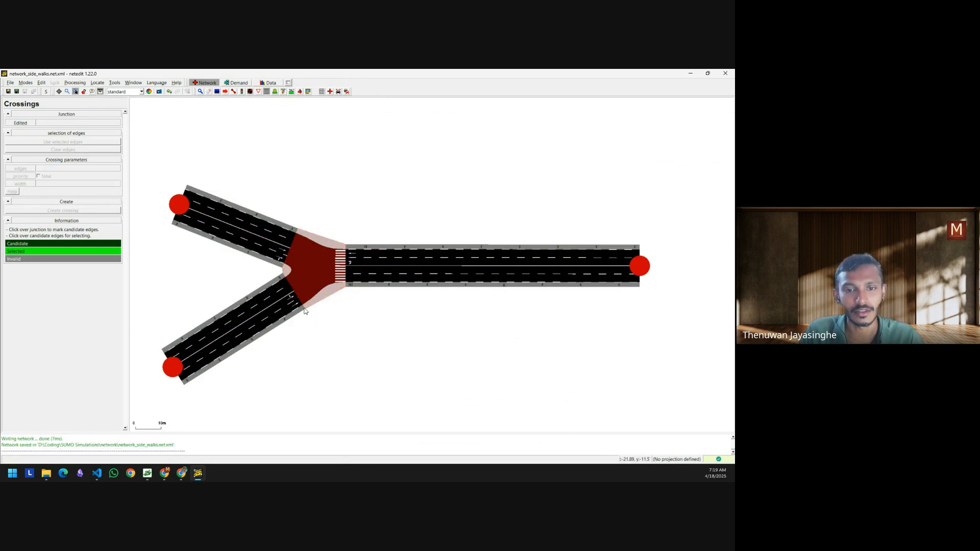
pyautogui.scroll(5, 330, 301)
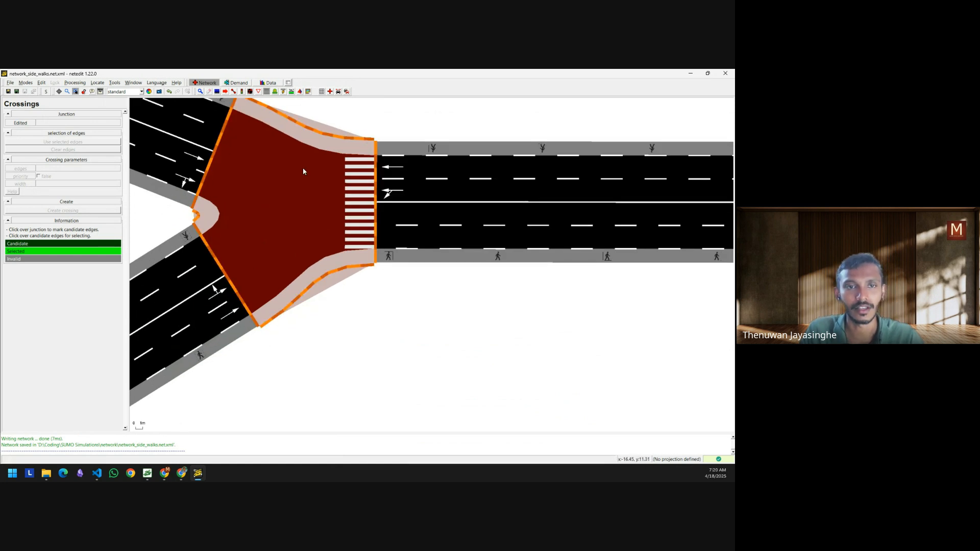
pyautogui.scroll(-5, 347, 276)
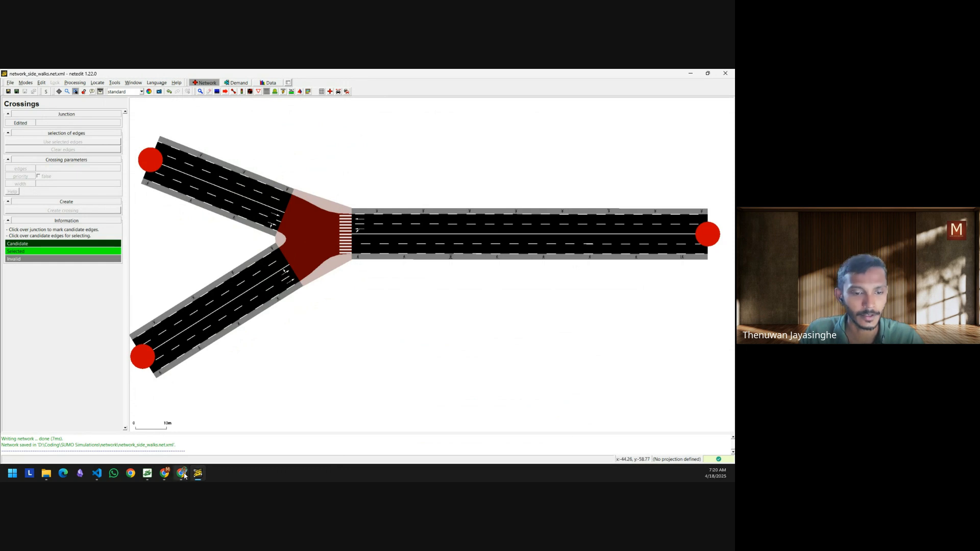
# - Switch to SUMO-GUI, reload the simulation with the saved crossing, and read the loading messages
pyautogui.click(148, 479)
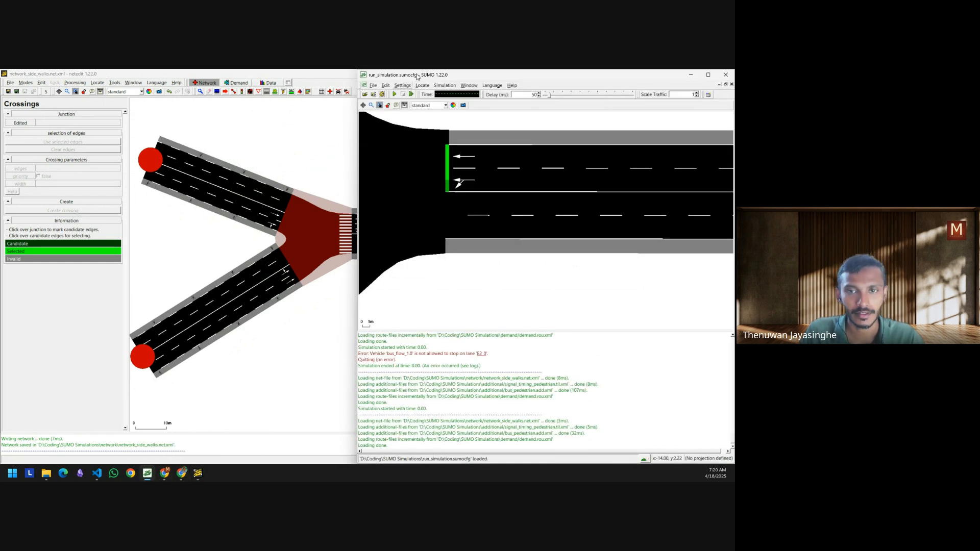
pyautogui.click(382, 95)
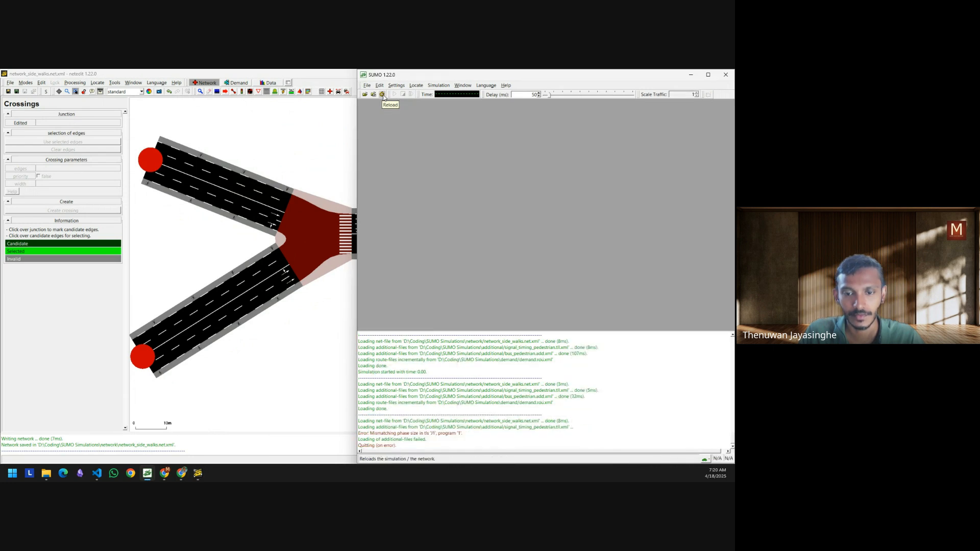
pyautogui.click(708, 75)
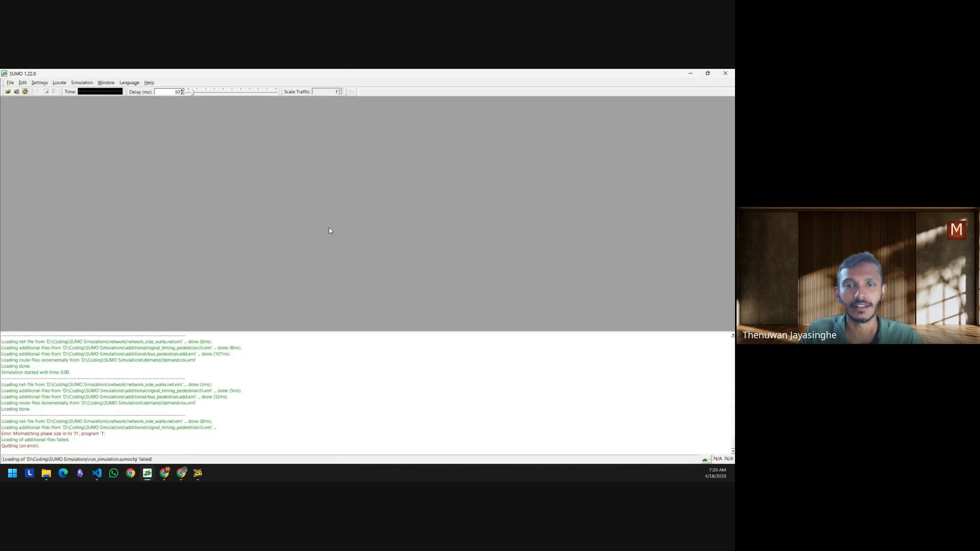
pyautogui.click(691, 75)
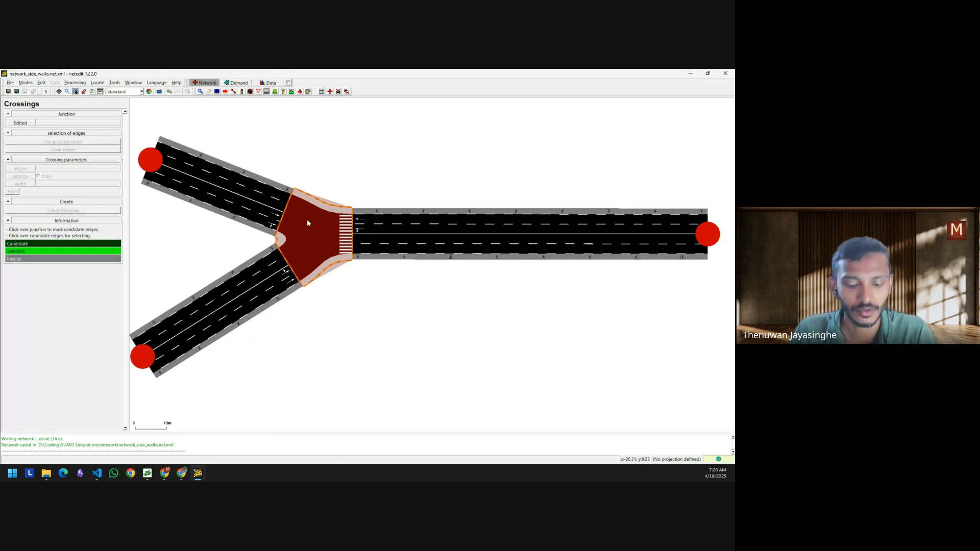
# - In netedit, open junction J1's traffic light program and examine the fifth phase's pedestrian crossing signal
pyautogui.press('t')
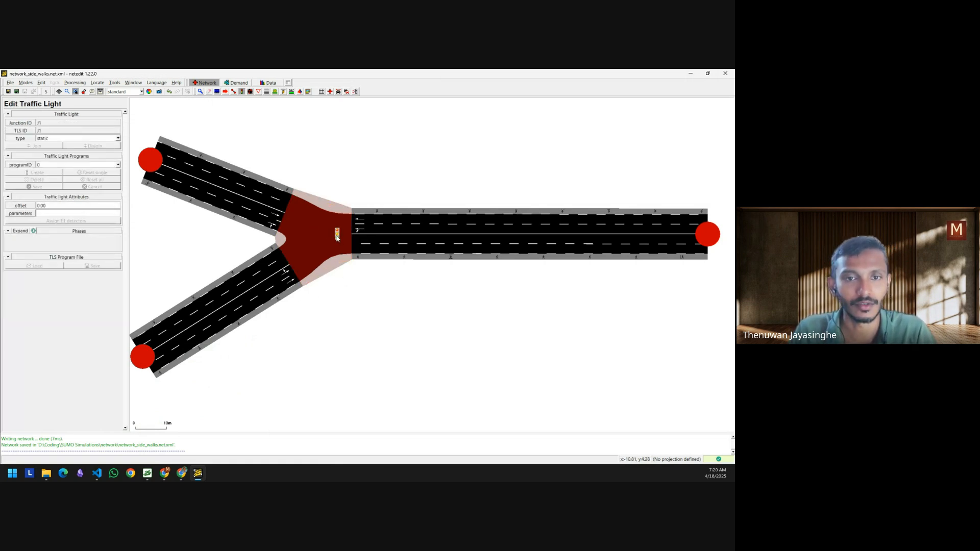
pyautogui.click(336, 238)
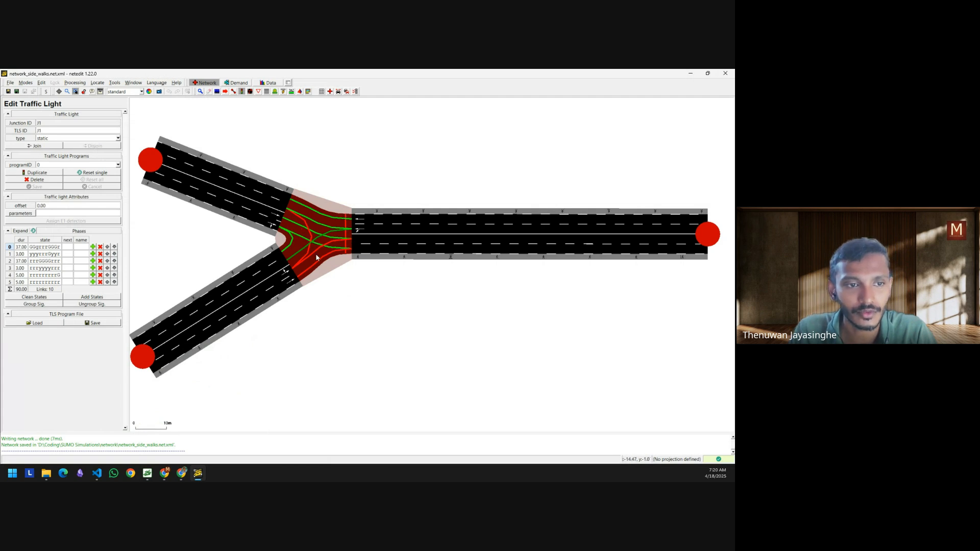
pyautogui.click(47, 274)
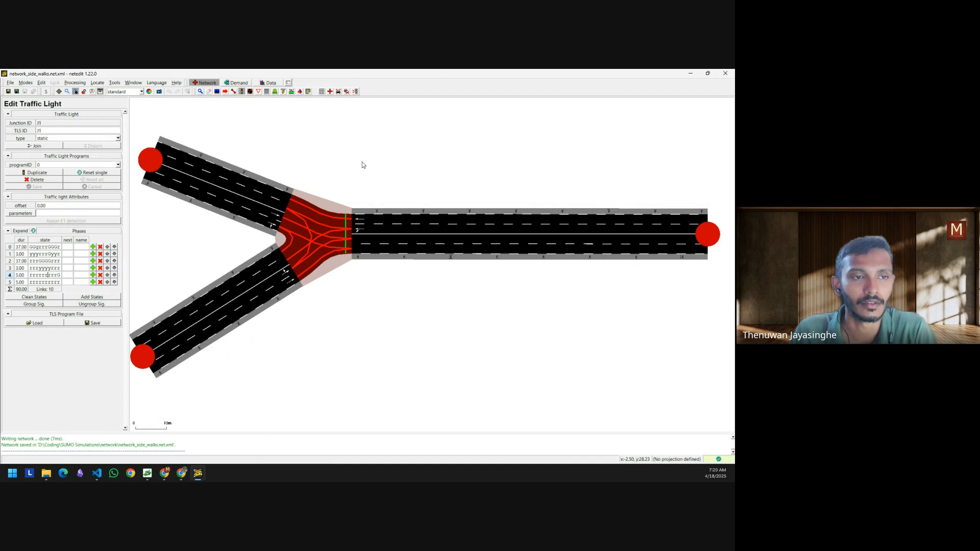
# - Save the traffic light programs to signal_timing_pedestrian.tll.xml in the additional folder, overwriting the existing file
pyautogui.click(10, 84)
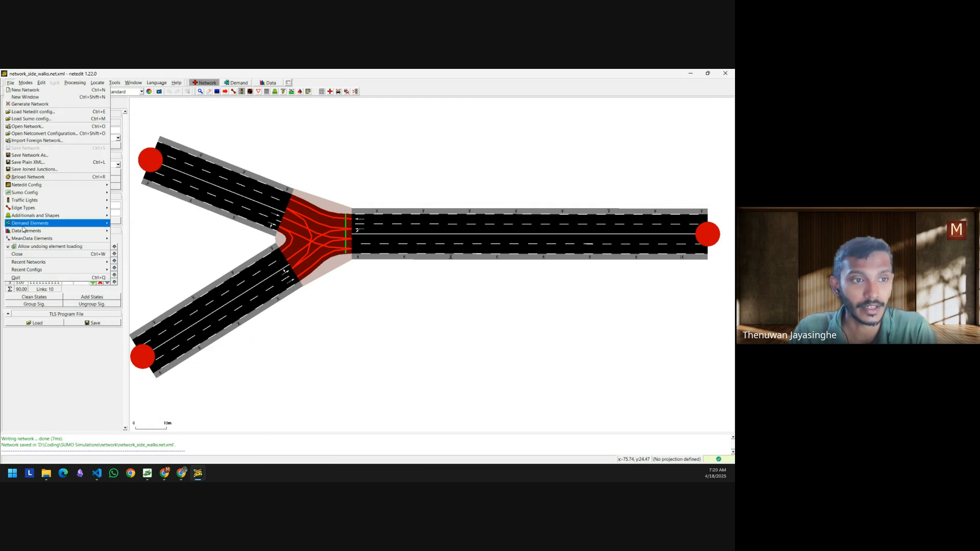
pyautogui.moveTo(24, 226)
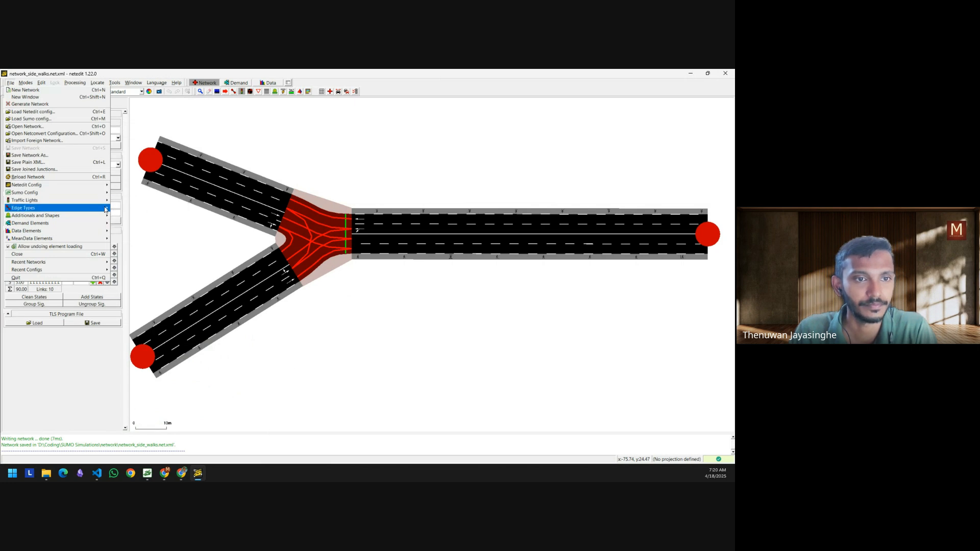
pyautogui.moveTo(89, 210)
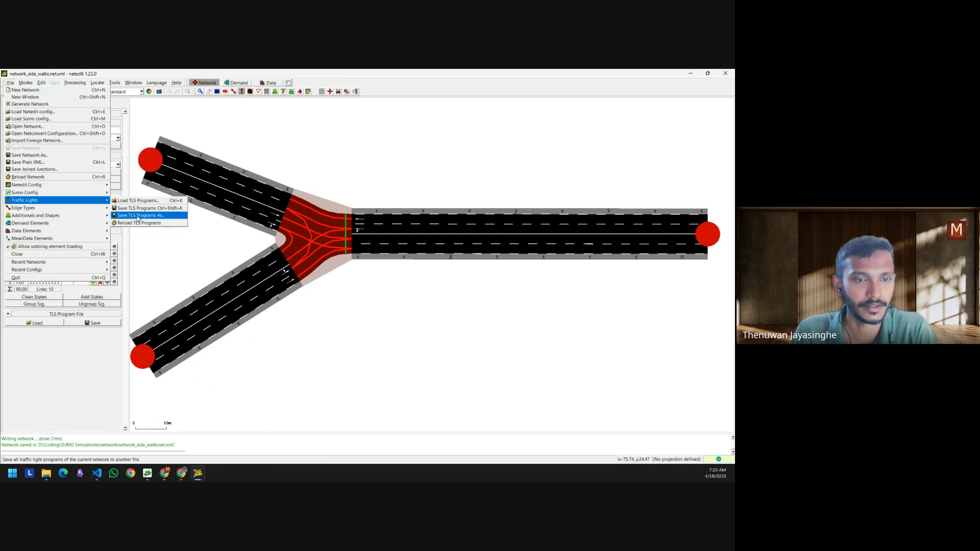
pyautogui.click(138, 217)
pyautogui.click(151, 244)
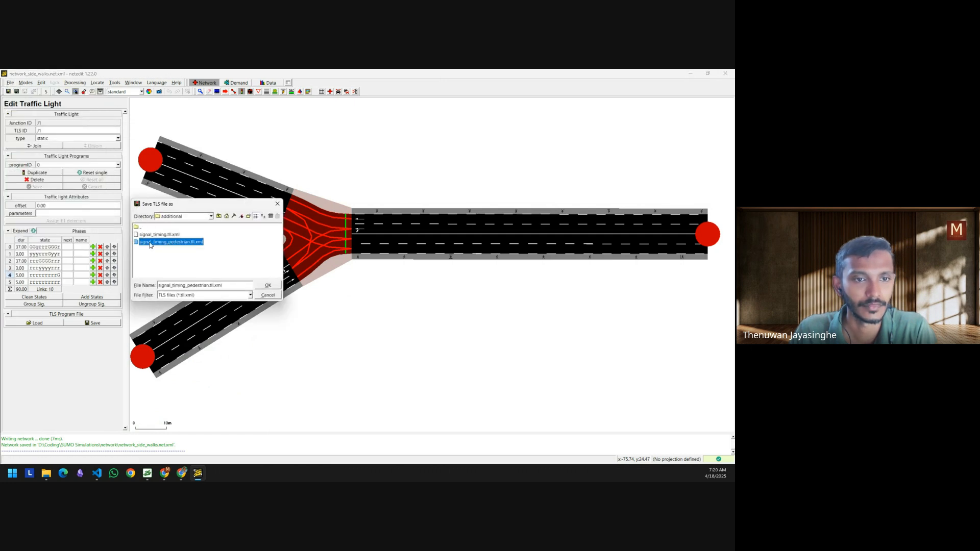
pyautogui.click(267, 284)
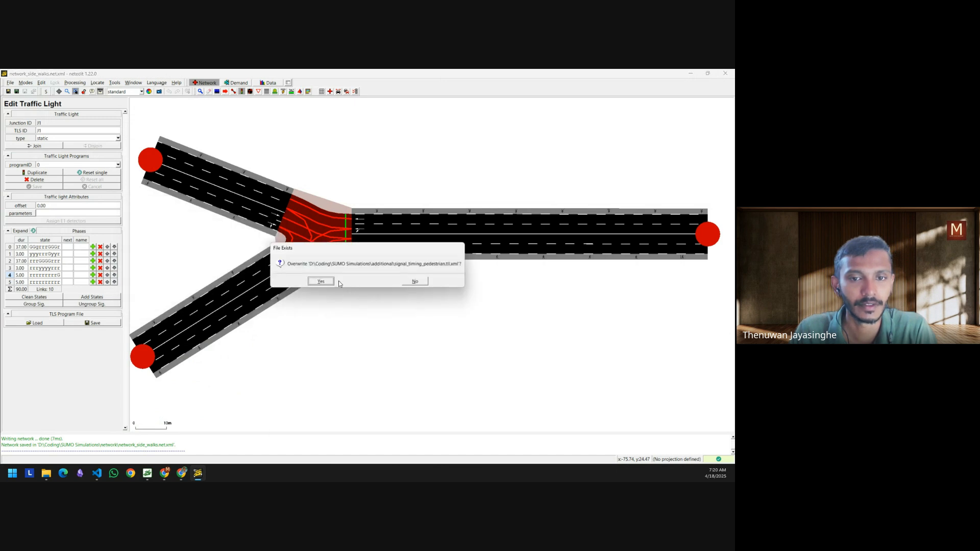
pyautogui.click(322, 281)
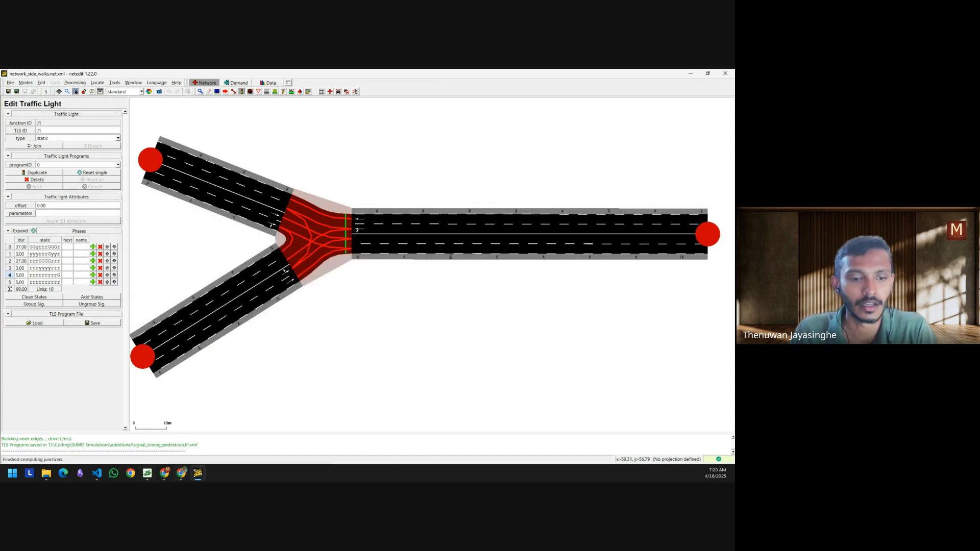
# - Switch to VS Code and set J1's programID to 1 in signal_timing_pedestrian.tll.xml
pyautogui.moveTo(192, 479)
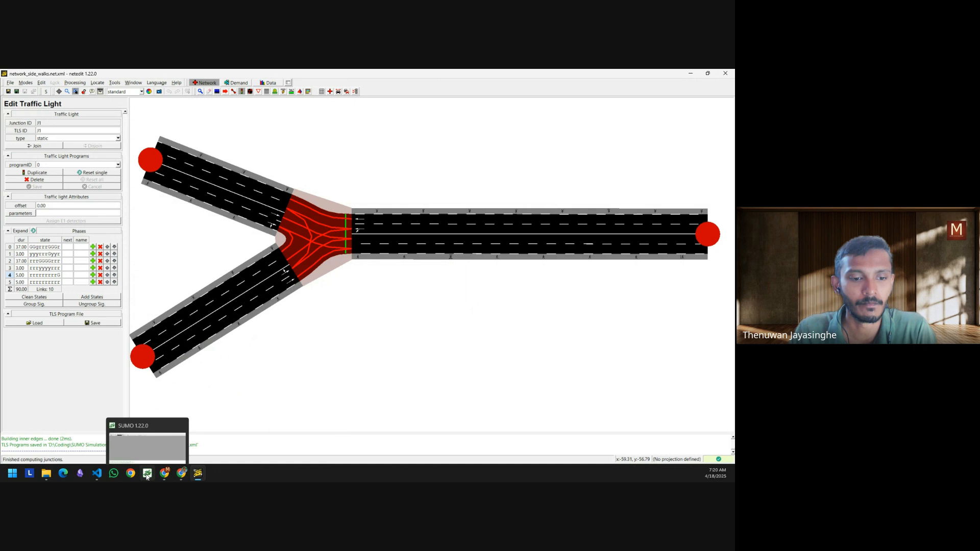
pyautogui.click(97, 473)
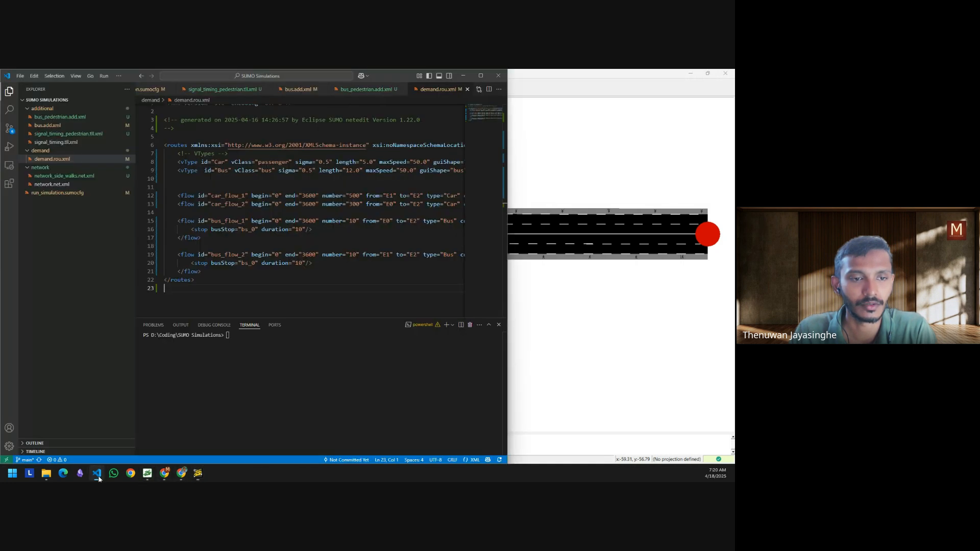
pyautogui.click(59, 134)
pyautogui.click(322, 117)
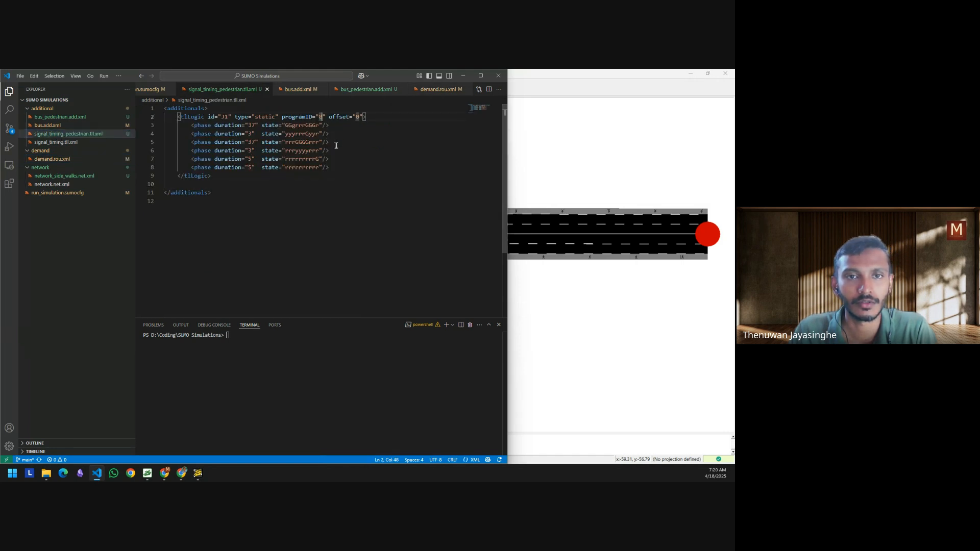
pyautogui.press('BackSpace')
pyautogui.write('1')
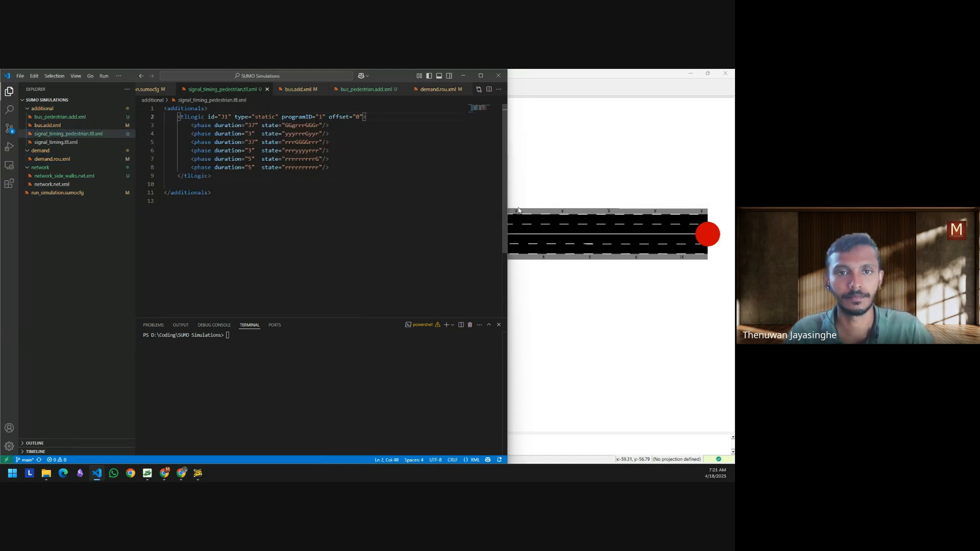
# - Switch to SUMO-GUI, reload the simulation, and run it briefly to check the crossing signals at J1
pyautogui.click(148, 474)
pyautogui.click(25, 92)
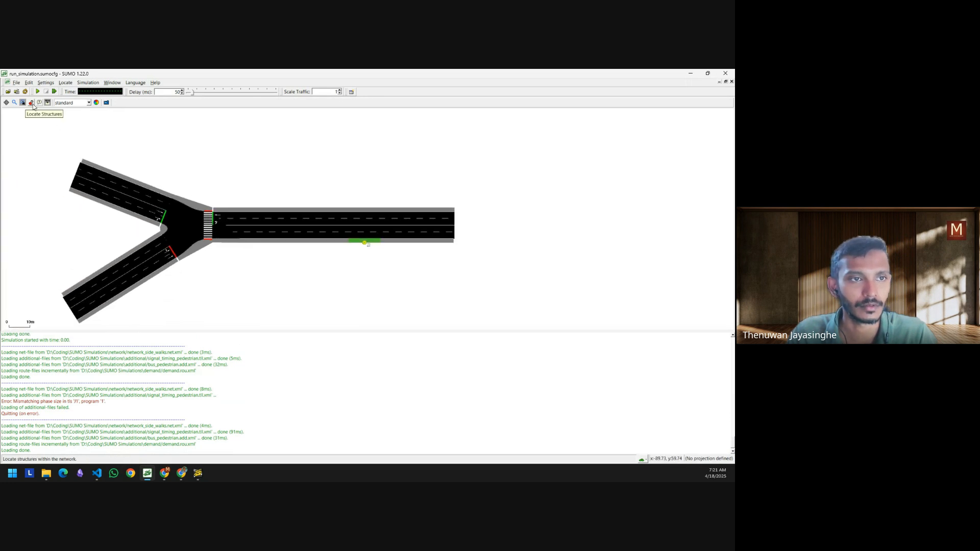
pyautogui.click(37, 92)
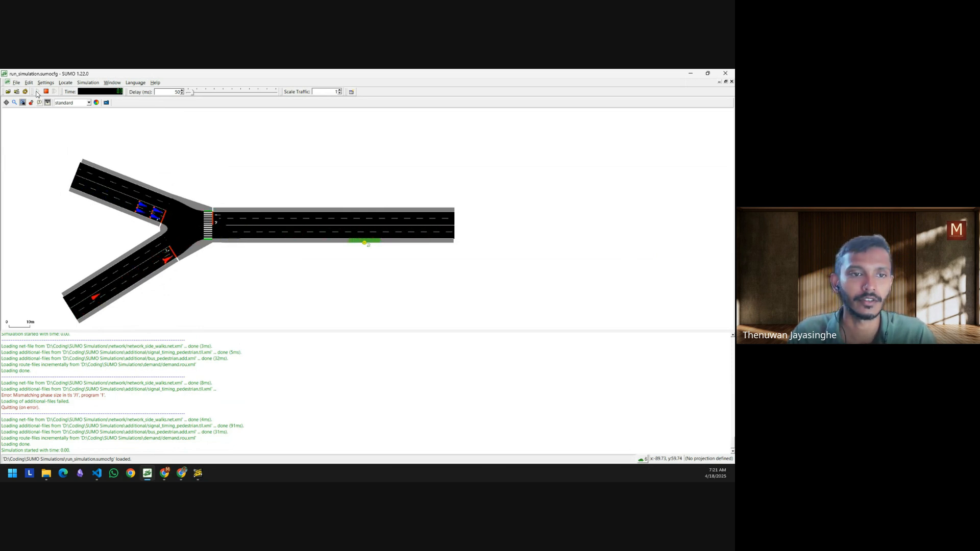
pyautogui.click(46, 92)
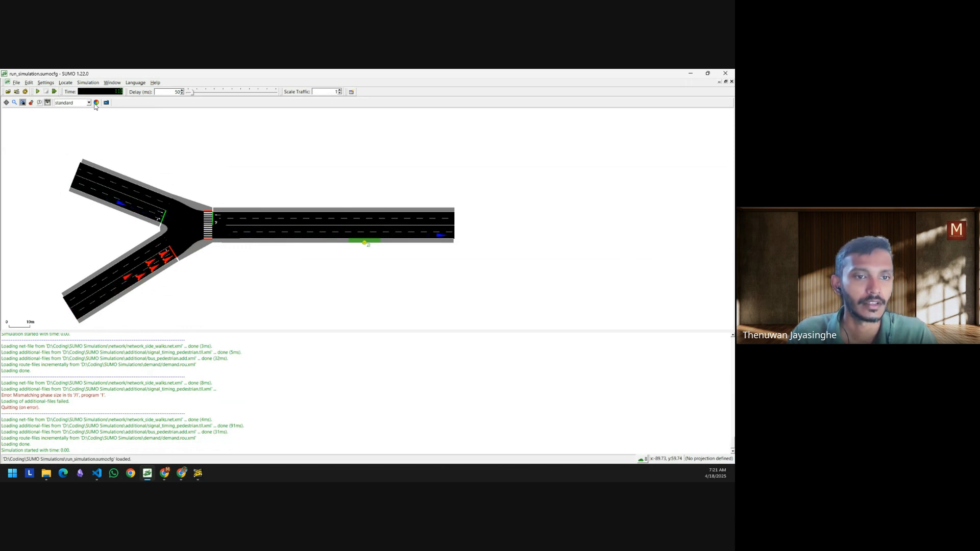
pyautogui.click(690, 73)
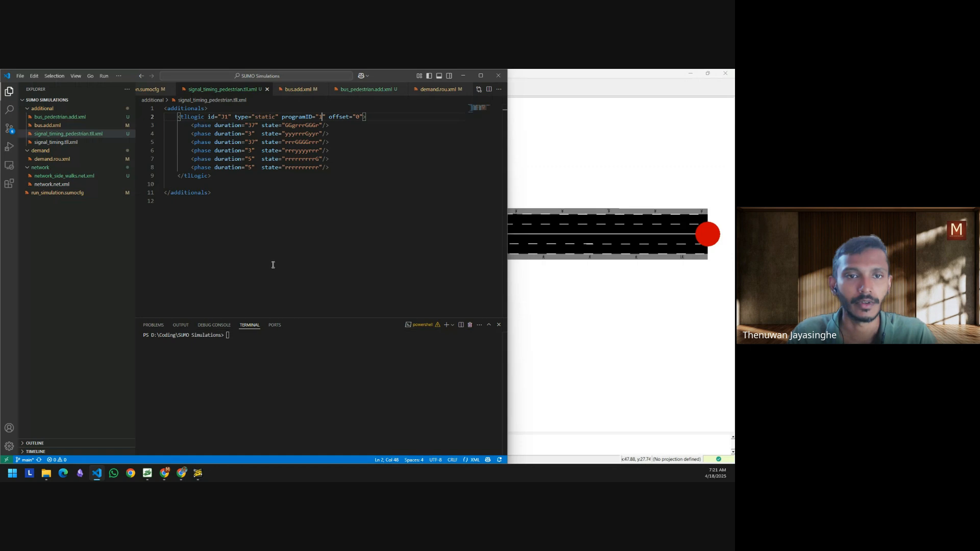
# - In netedit, plan a personFlow trip from the lower-left road's edge entering J1 to the upper-left road's edge leaving it
pyautogui.click(197, 473)
pyautogui.click(235, 83)
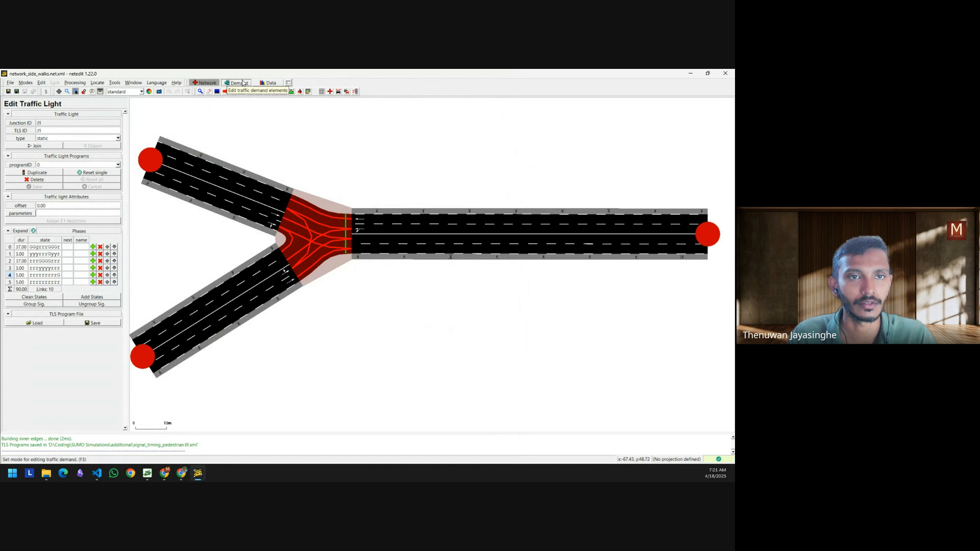
pyautogui.click(282, 91)
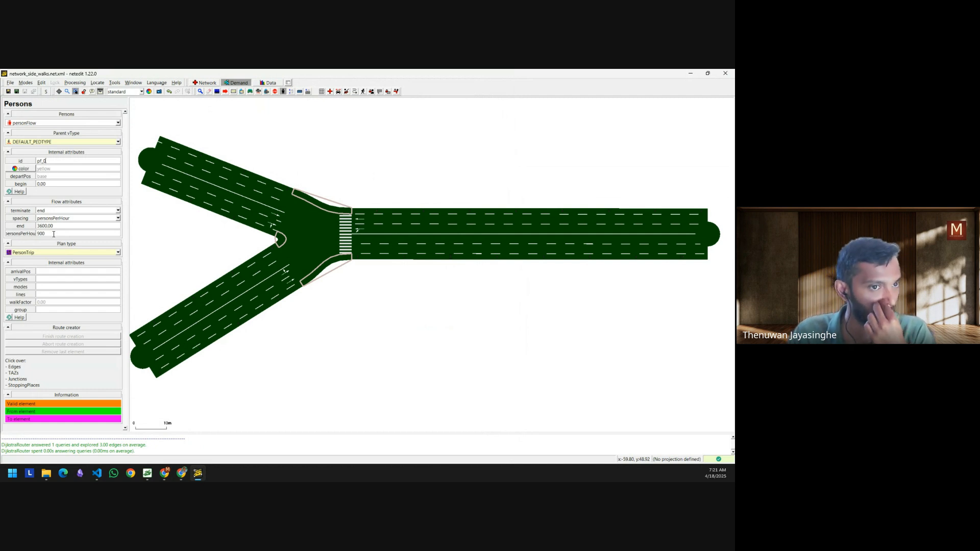
pyautogui.click(146, 339)
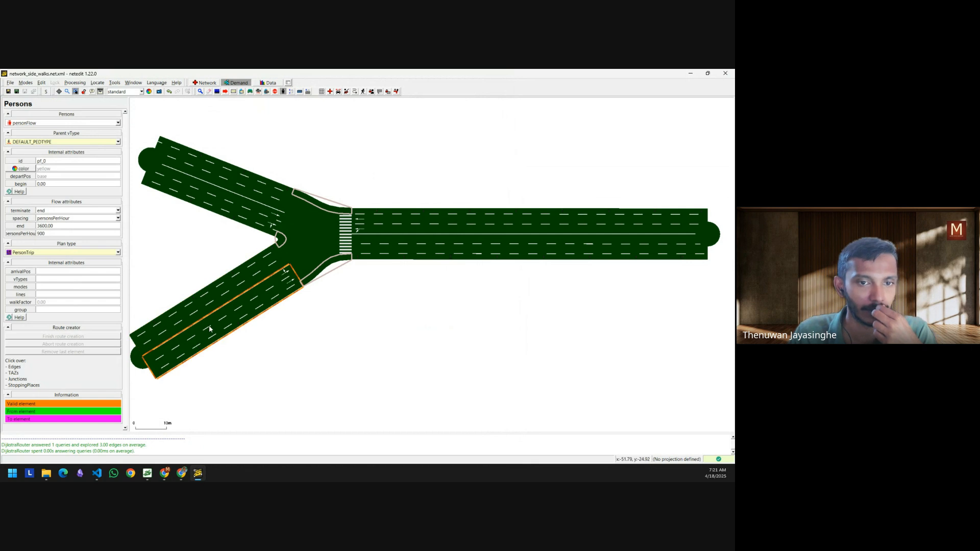
pyautogui.click(272, 195)
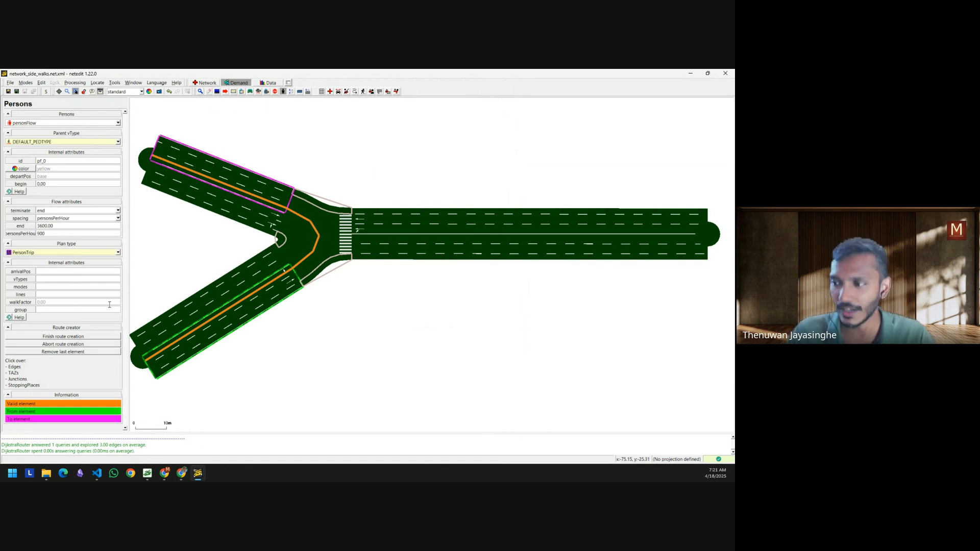
pyautogui.click(10, 83)
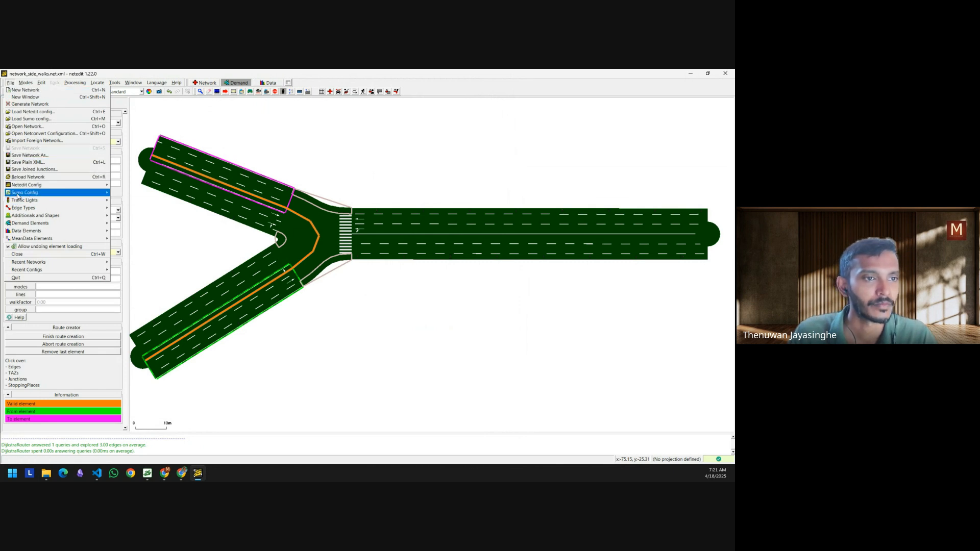
pyautogui.moveTo(18, 195)
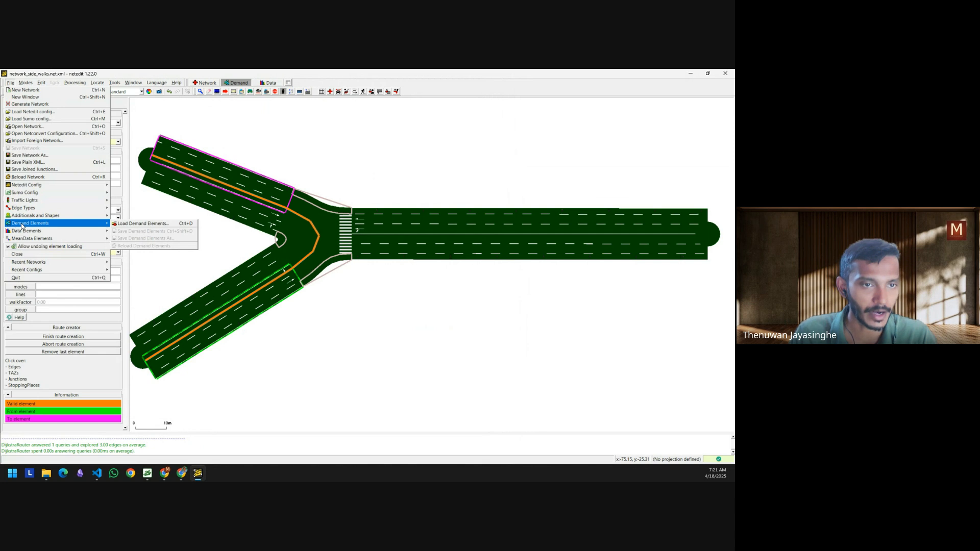
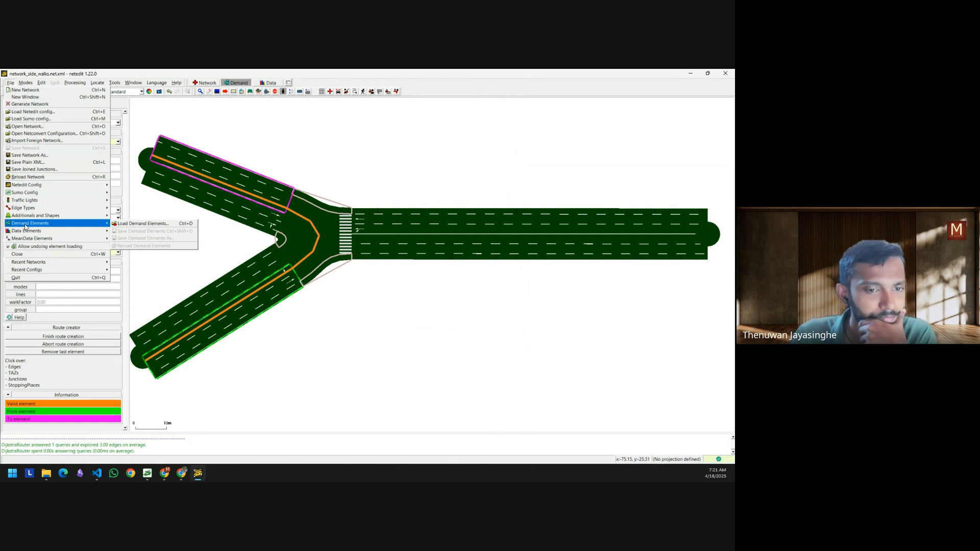
pyautogui.click(259, 157)
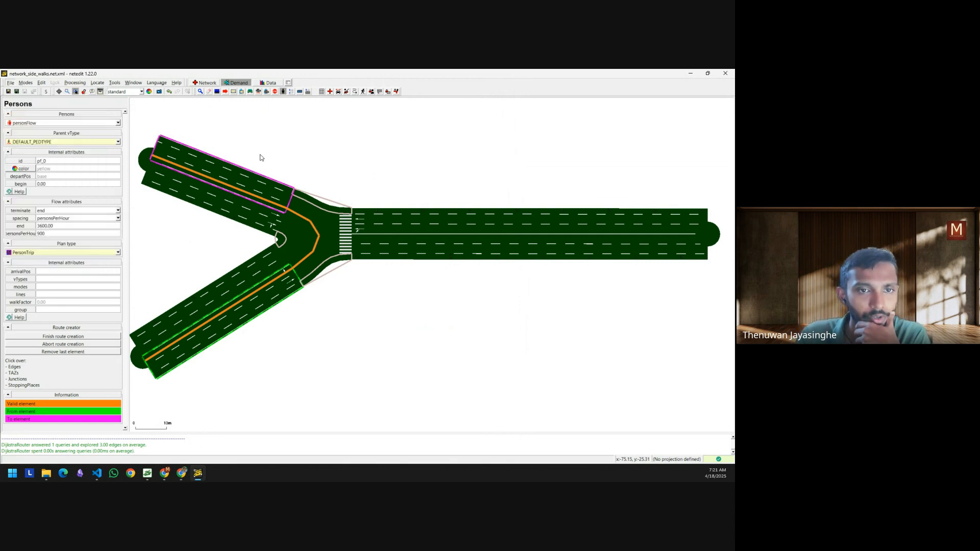
# - Finish the personFlow's route and save the demand elements as pedestrian.rou.xml in the demand folder
pyautogui.click(51, 337)
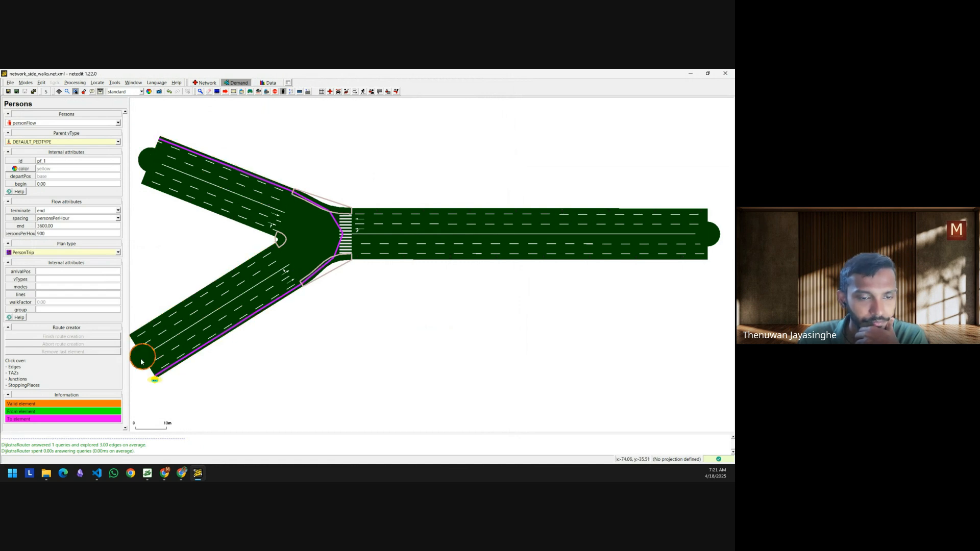
pyautogui.click(10, 83)
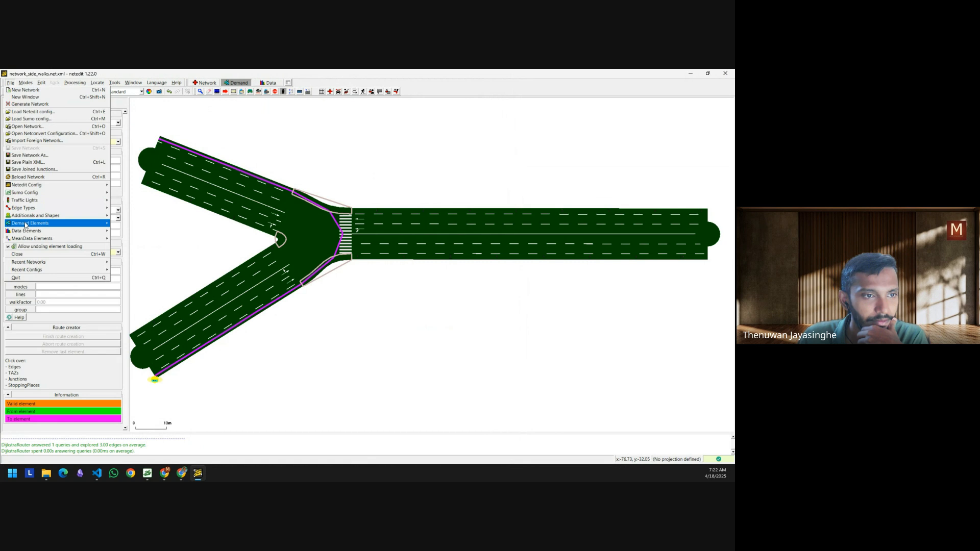
pyautogui.moveTo(79, 228)
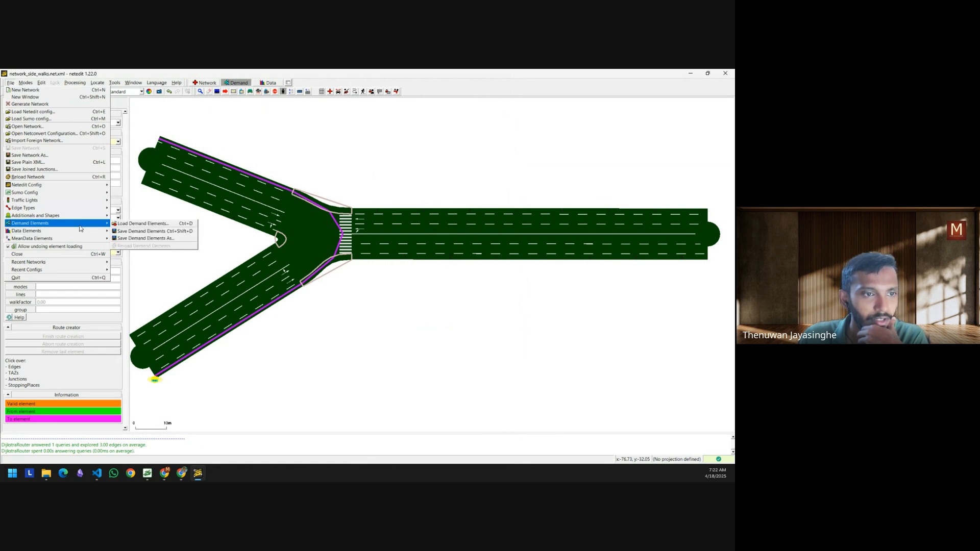
pyautogui.click(136, 238)
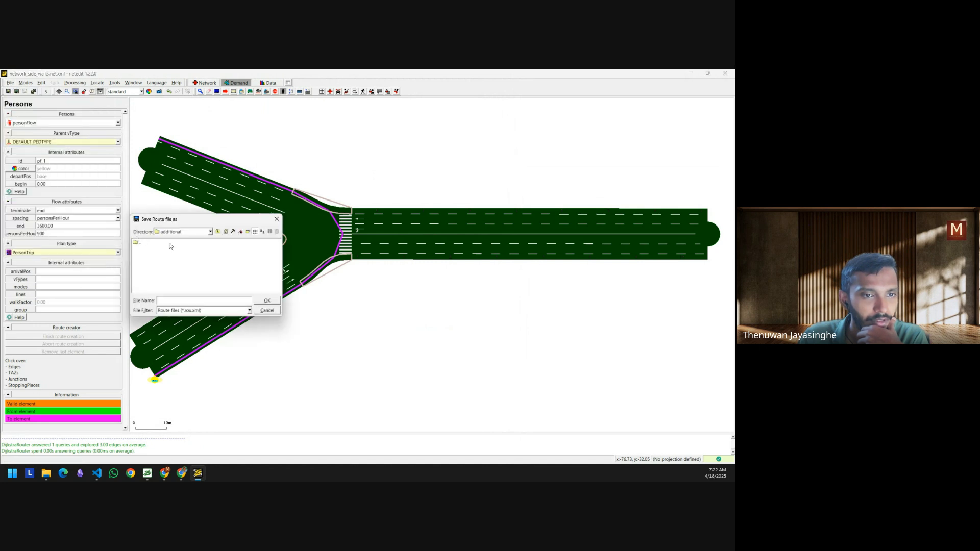
pyautogui.click(218, 231)
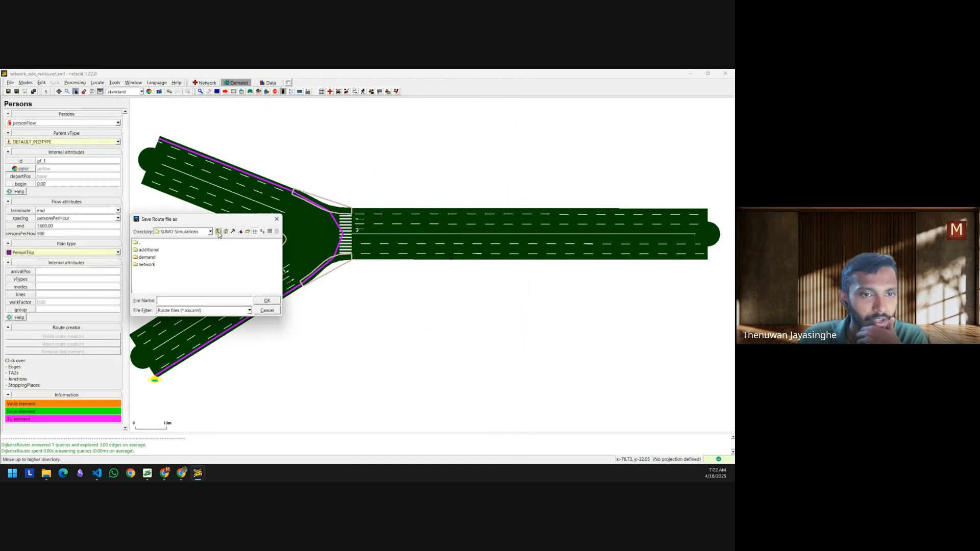
pyautogui.click(145, 258)
pyautogui.doubleClick(146, 258)
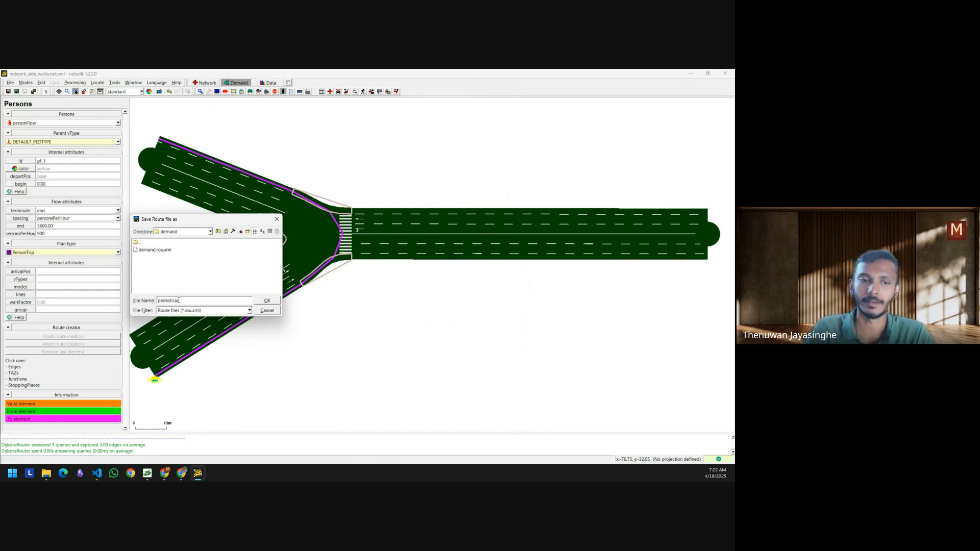
pyautogui.click(271, 303)
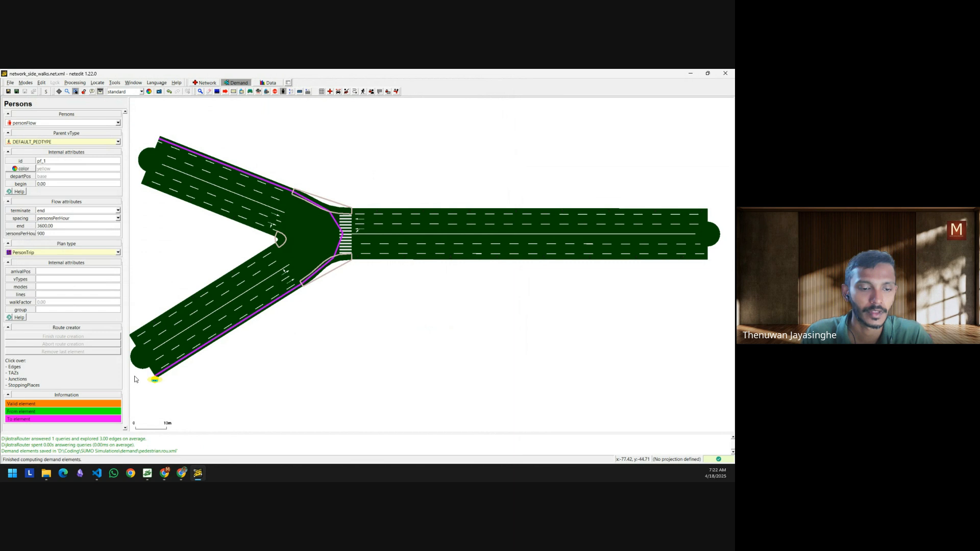
# - Switch to VS Code and add color="0,0,1" to the personFlow pf_0 in pedestrian.rou.xml
pyautogui.click(100, 475)
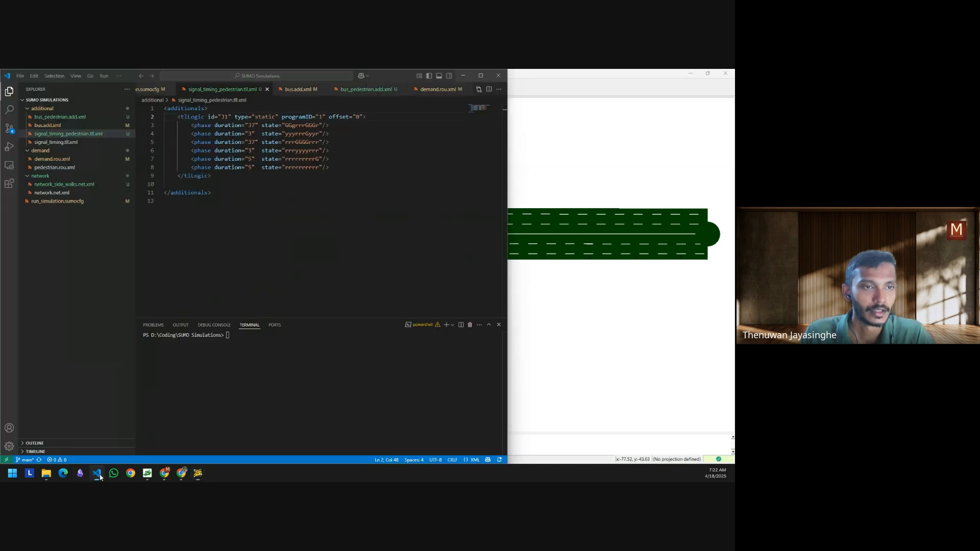
pyautogui.click(55, 168)
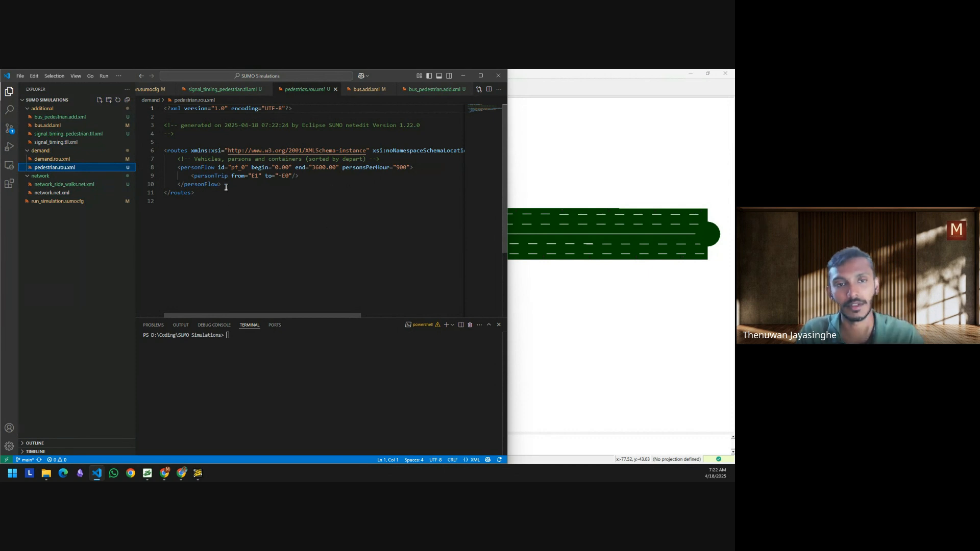
pyautogui.click(409, 167)
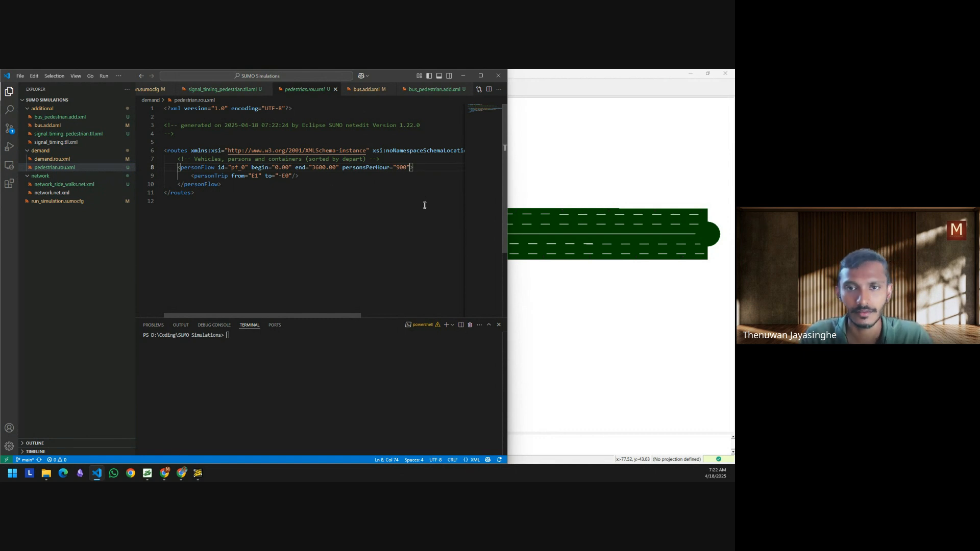
pyautogui.write('color')
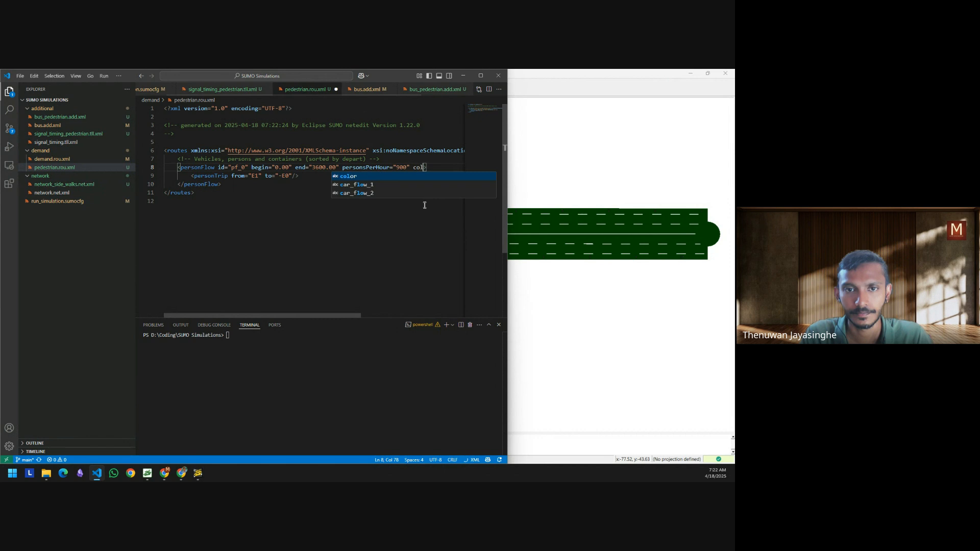
pyautogui.write('=')
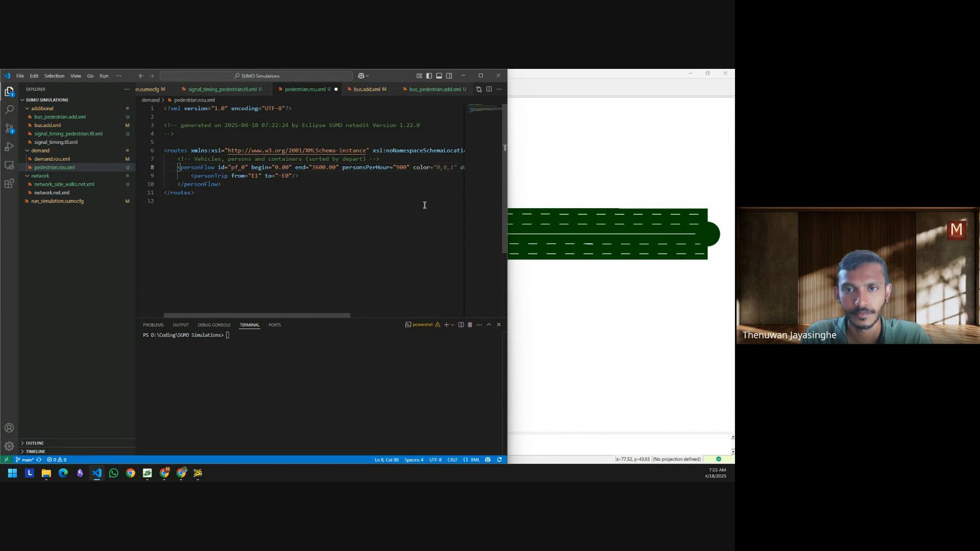
pyautogui.click(480, 75)
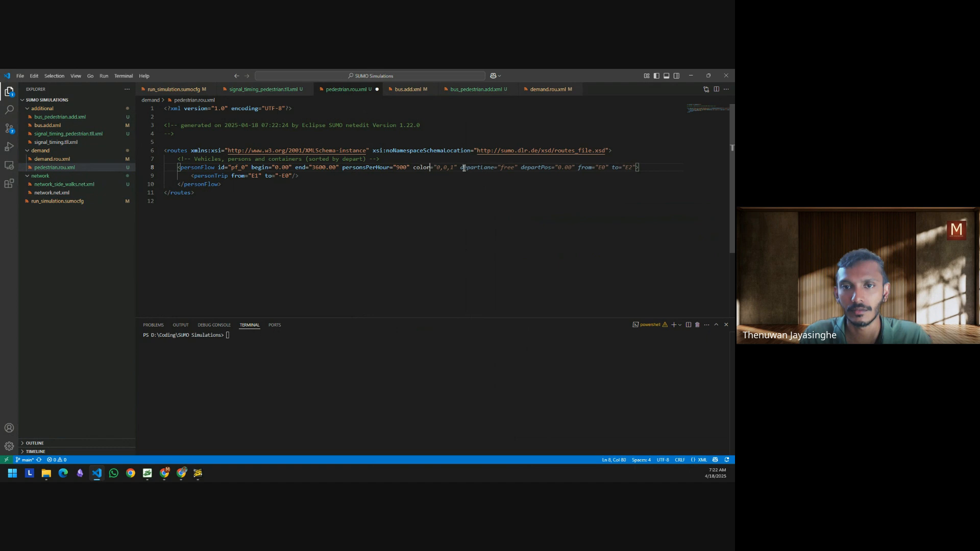
pyautogui.moveTo(445, 168)
pyautogui.write('=')
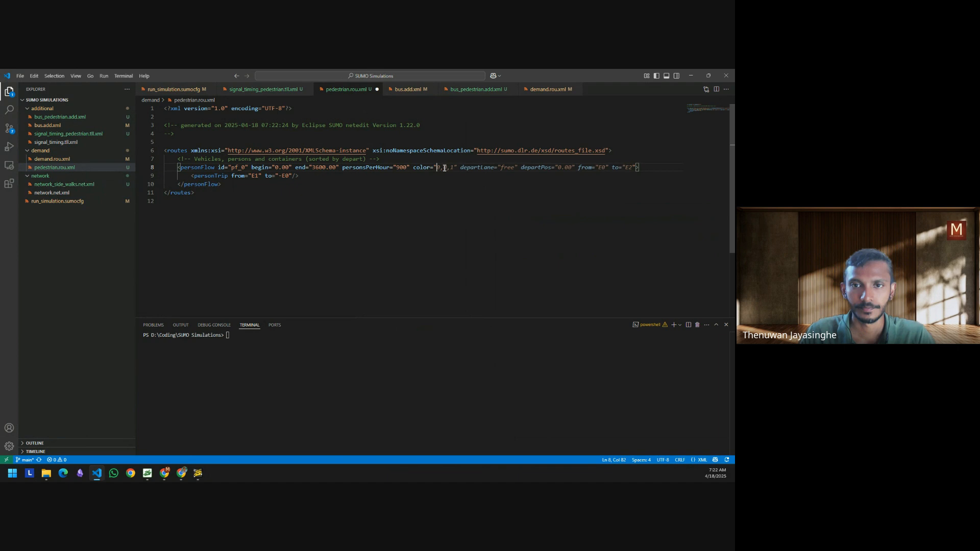
pyautogui.press('Tab')
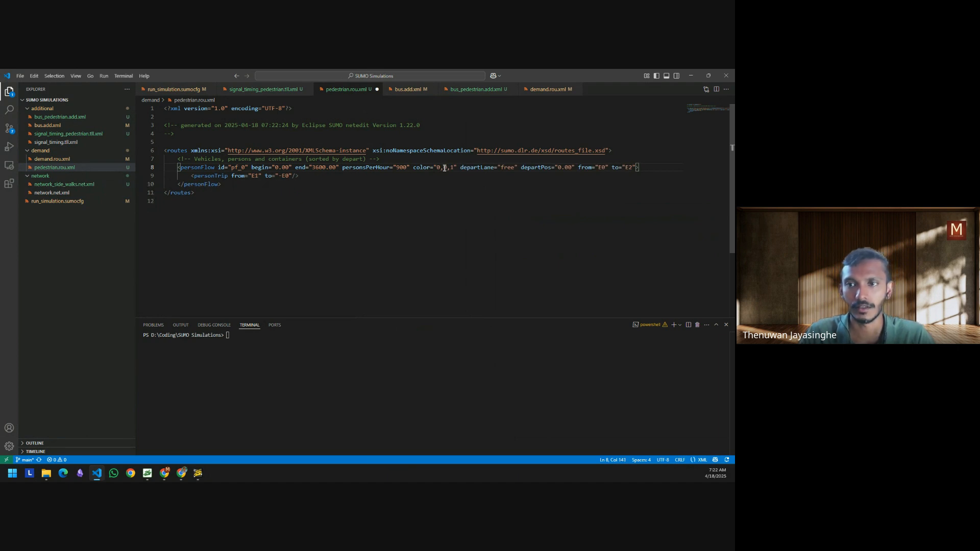
pyautogui.press('Left')
pyautogui.press('Left')
pyautogui.press('Left')
pyautogui.press('Left')
pyautogui.press('Left')
pyautogui.press('Left')
pyautogui.press('Left')
pyautogui.press('Left')
pyautogui.press('Left')
pyautogui.press('Left')
pyautogui.press('Left')
pyautogui.press('Left')
pyautogui.press('Left')
pyautogui.press('Left')
pyautogui.press('Left')
pyautogui.press('Left')
pyautogui.press('Left')
pyautogui.press('Left')
pyautogui.press('Left')
pyautogui.press('Left')
pyautogui.press('Left')
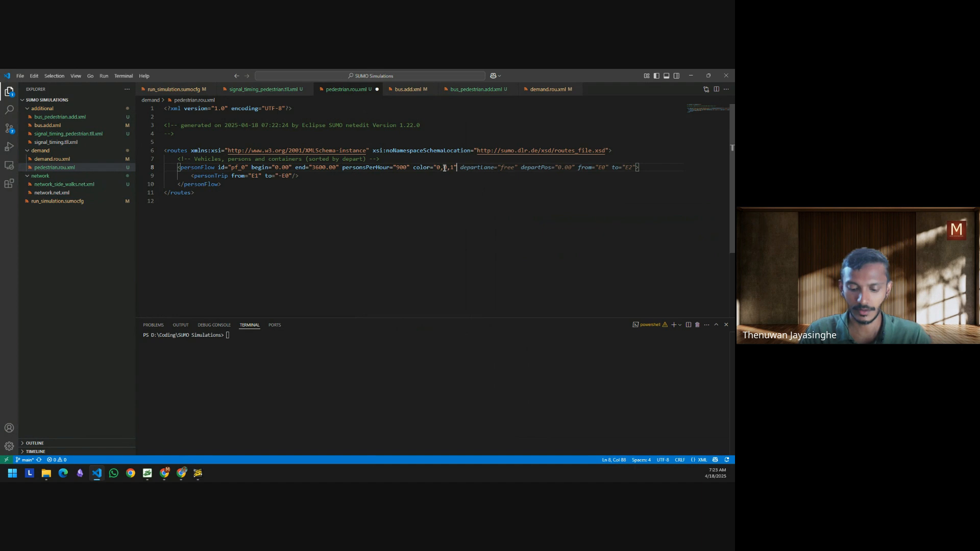
pyautogui.click(441, 194)
pyautogui.click(340, 207)
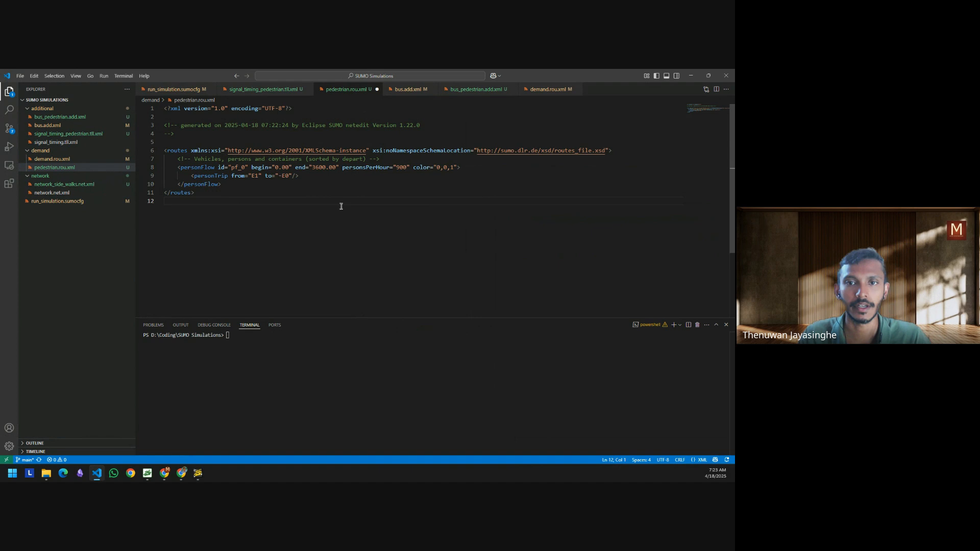
# - Add demand/pedestrian.rou.xml to the route-files value in run_simulation.sumocfg, after demand/demand.rou.xml
pyautogui.click(148, 473)
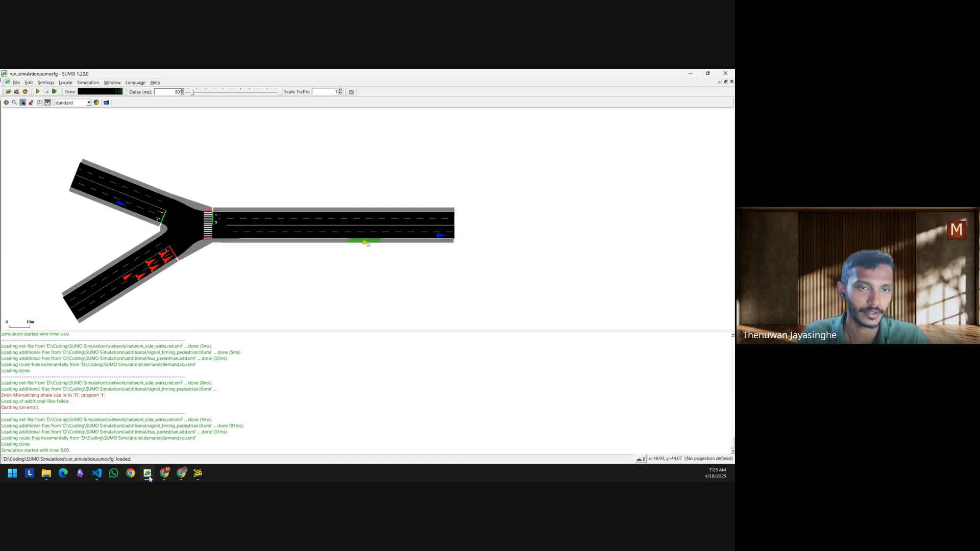
pyautogui.click(153, 473)
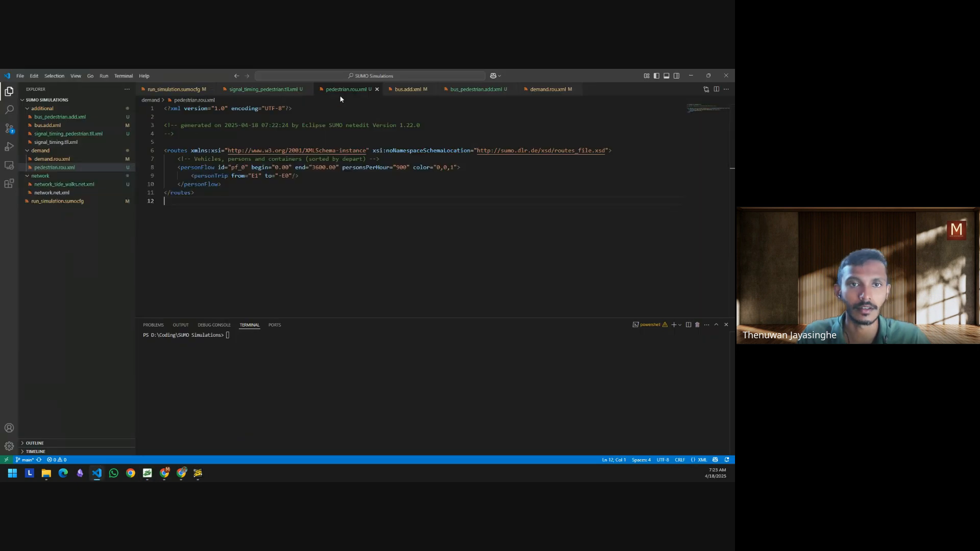
pyautogui.click(173, 90)
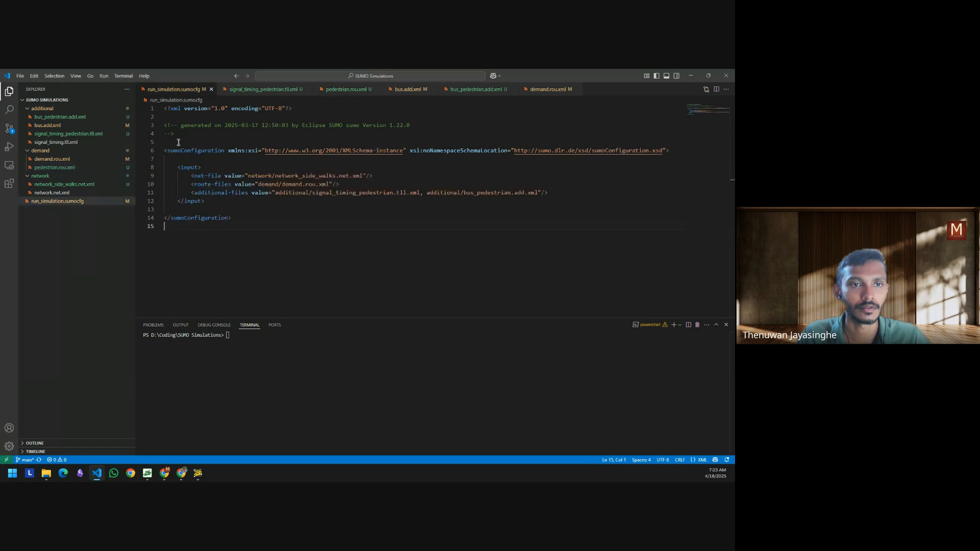
pyautogui.click(332, 186)
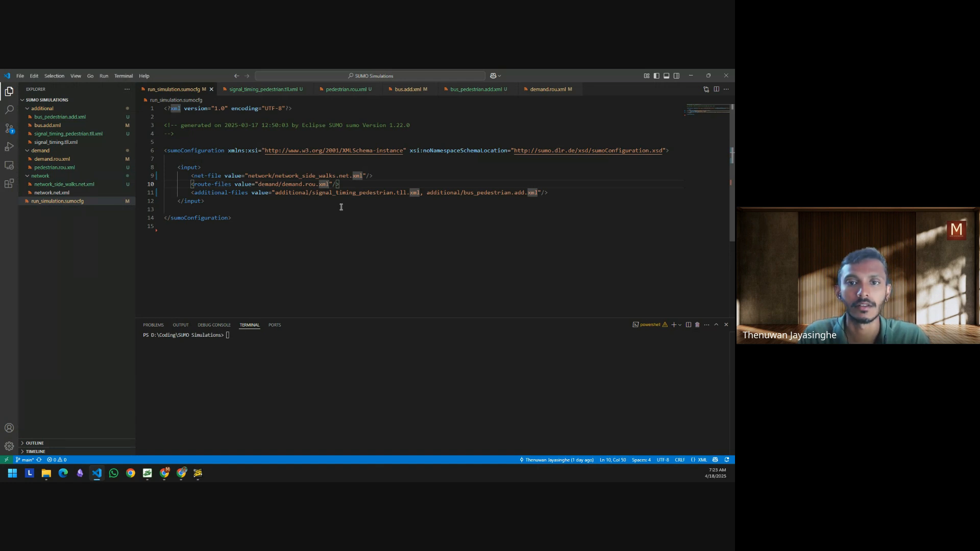
pyautogui.write(', demand/')
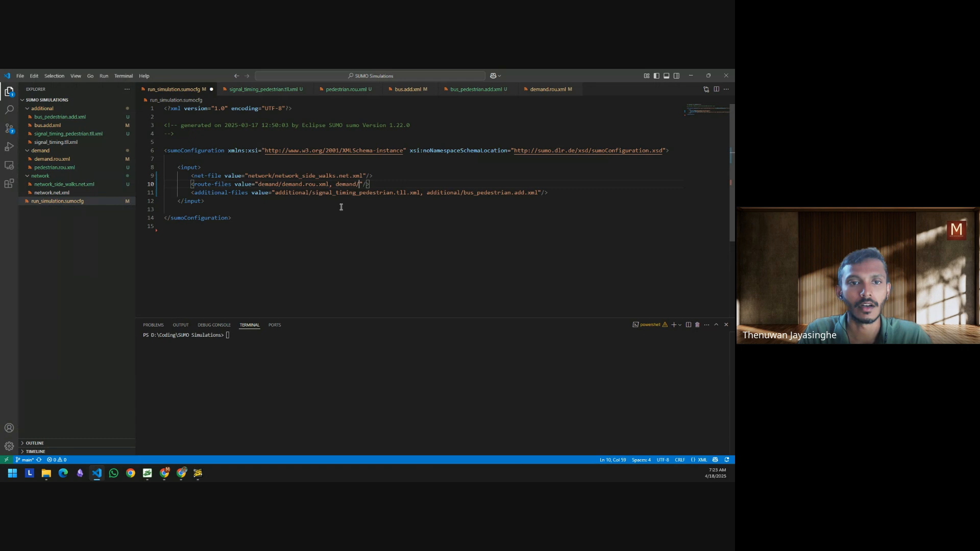
pyautogui.write('pedestri')
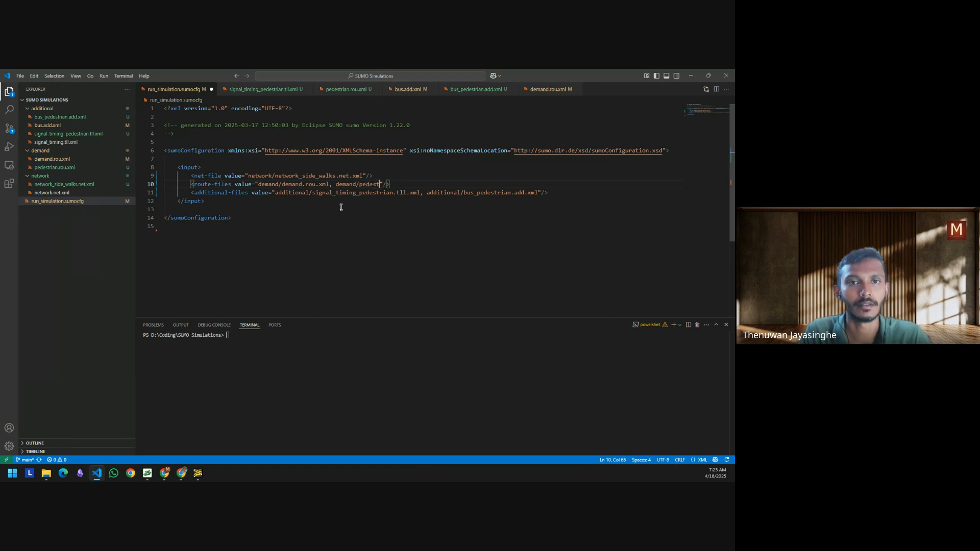
pyautogui.write('an.rou.cml')
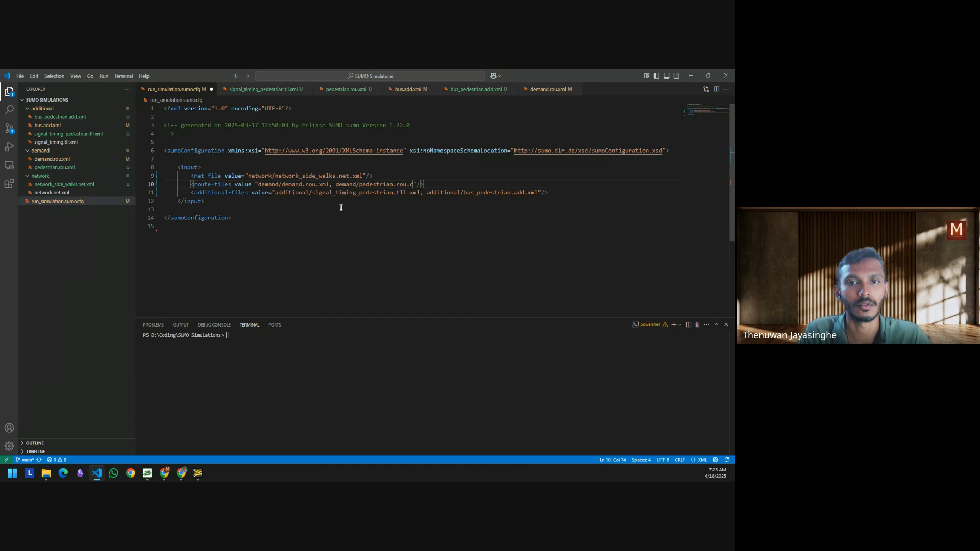
pyautogui.press('BackSpace')
pyautogui.press('BackSpace')
pyautogui.press('BackSpace')
pyautogui.write('xml')
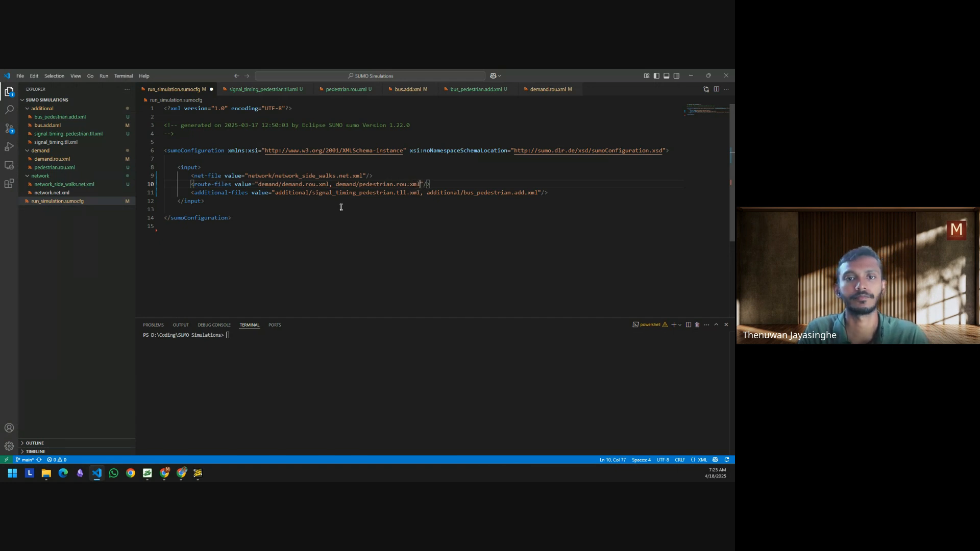
# - Switch to SUMO-GUI, reload the simulation, and run it to check how pedestrians use the crossing at J1
pyautogui.click(147, 472)
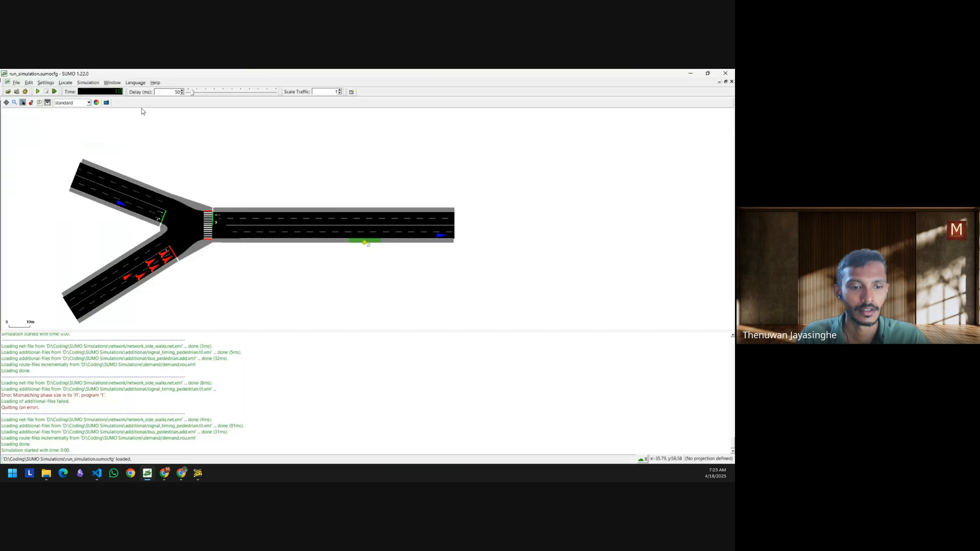
pyautogui.click(26, 91)
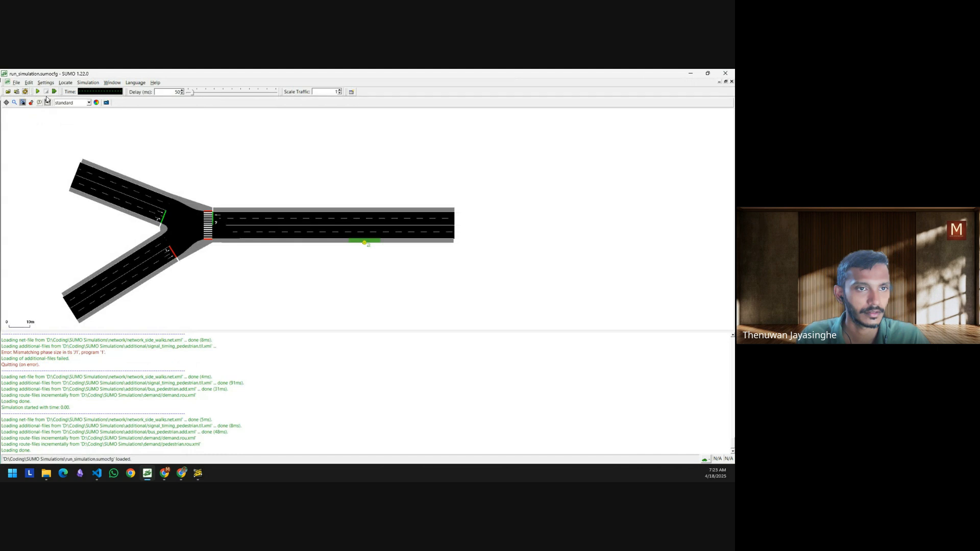
pyautogui.click(38, 92)
pyautogui.scroll(6, 128, 291)
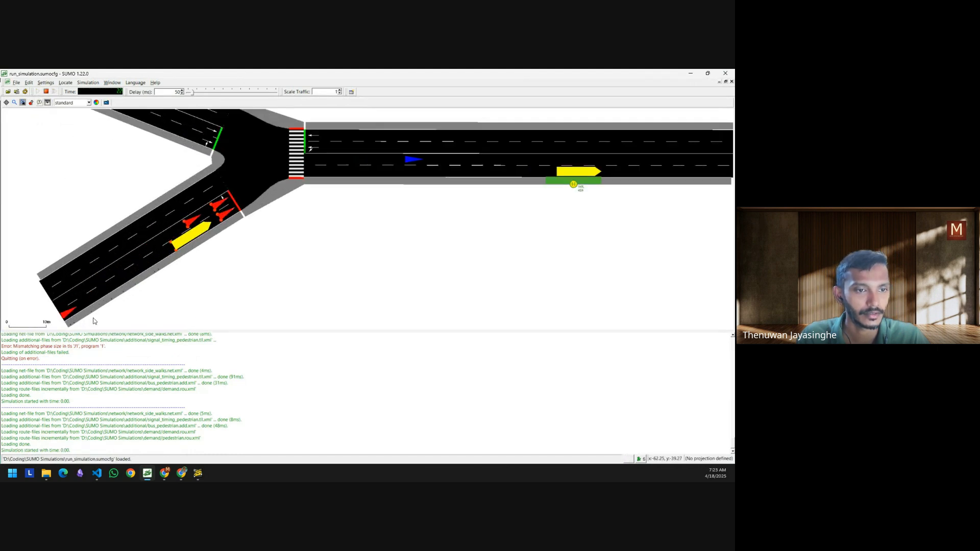
pyautogui.scroll(-8, 280, 295)
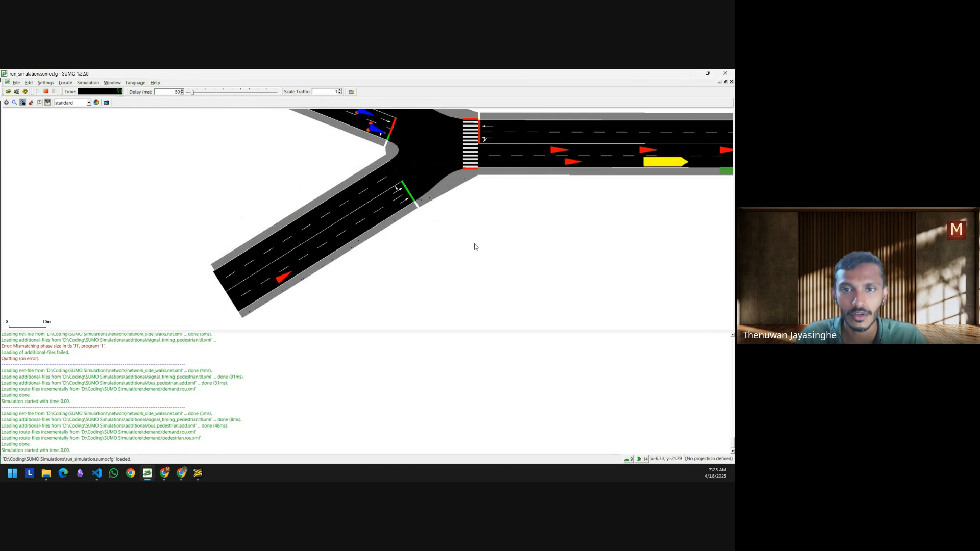
pyautogui.scroll(5, 427, 269)
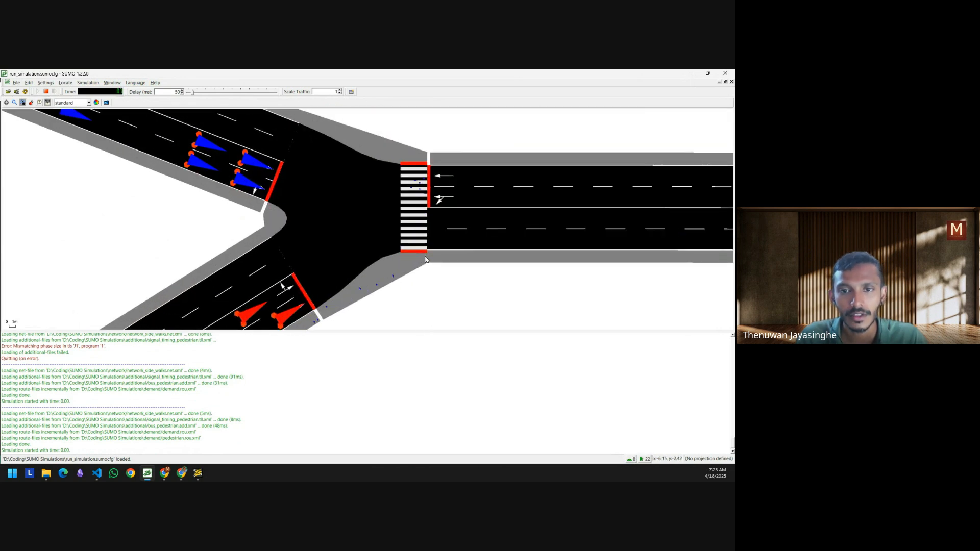
pyautogui.scroll(-5, 426, 259)
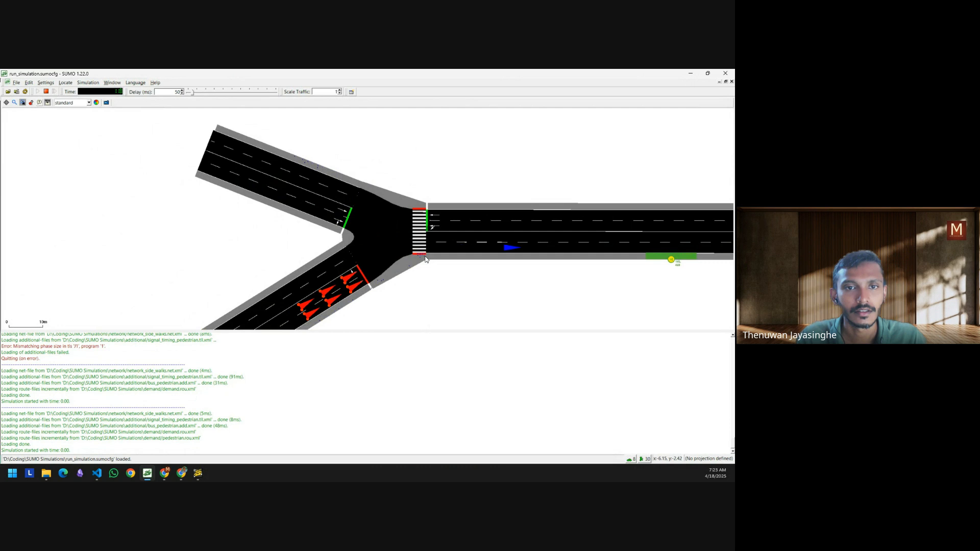
pyautogui.scroll(-2, 426, 259)
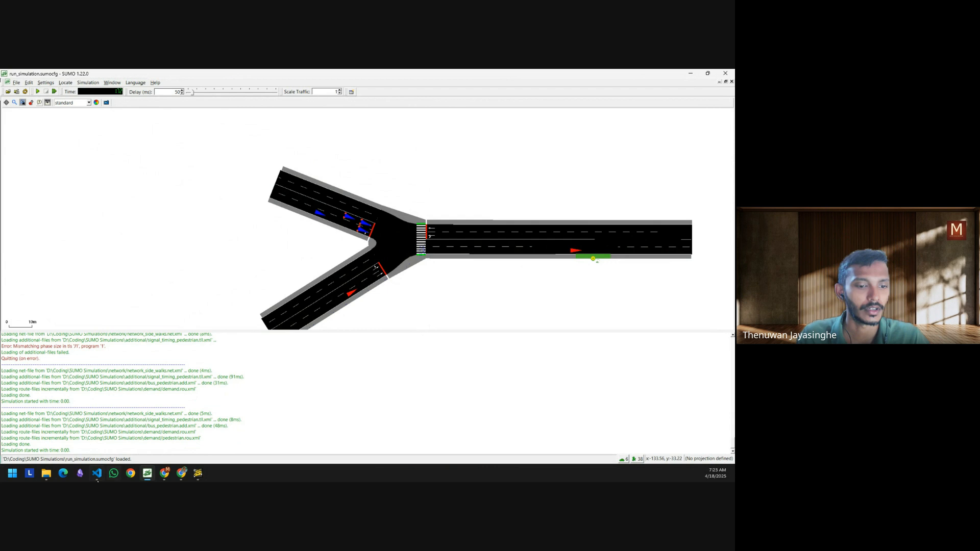
# - Switch to VS Code and duplicate the personFlow pf_0 block below the original in pedestrian.rou.xml
pyautogui.click(96, 473)
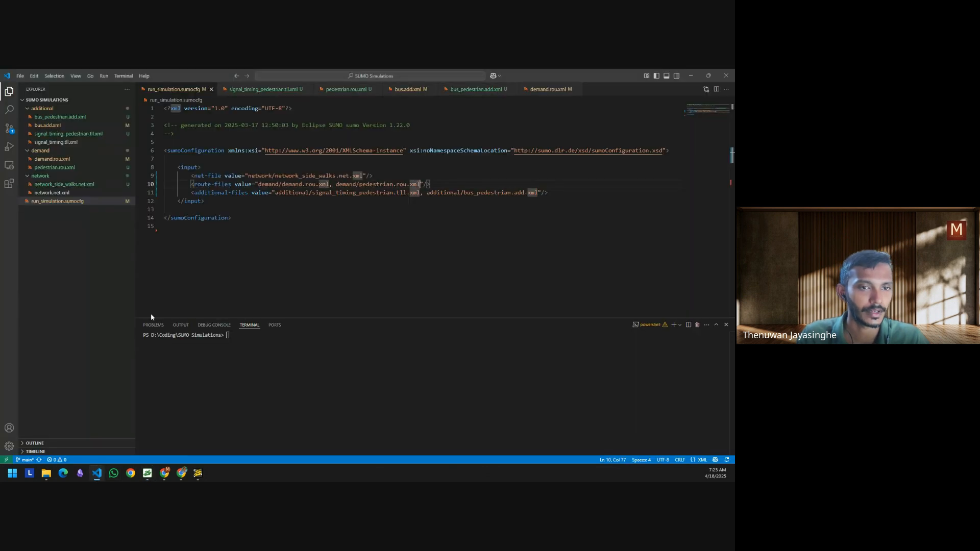
pyautogui.click(343, 90)
pyautogui.moveTo(237, 185); pyautogui.dragTo(179, 169)
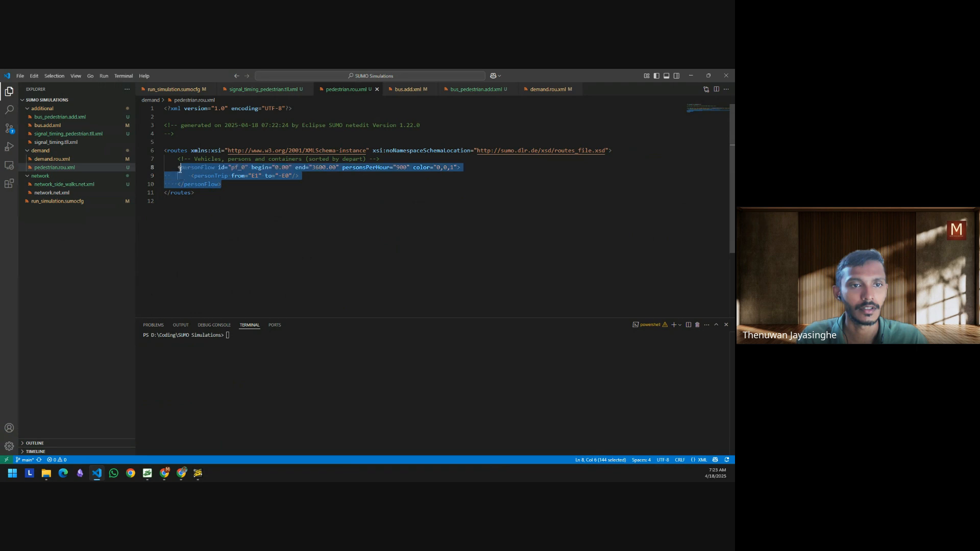
pyautogui.click(237, 187)
pyautogui.press('Return')
pyautogui.press('Return')
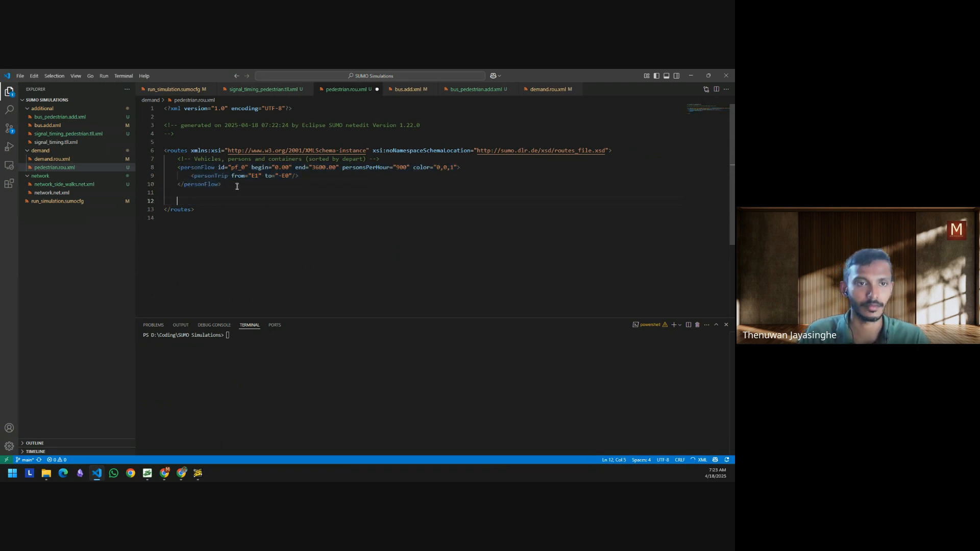
pyautogui.write('<personFlow id="pf_0" begin="0.00" end="3600.00" personsPerHour="900" color="0,0,1">         <personTrip from="E1" to="-E0"/>     </personFlow>')
# - Set the copied personFlow's id to pf_2, personsPerHour to 400 and color to 1,0,1
pyautogui.click(245, 202)
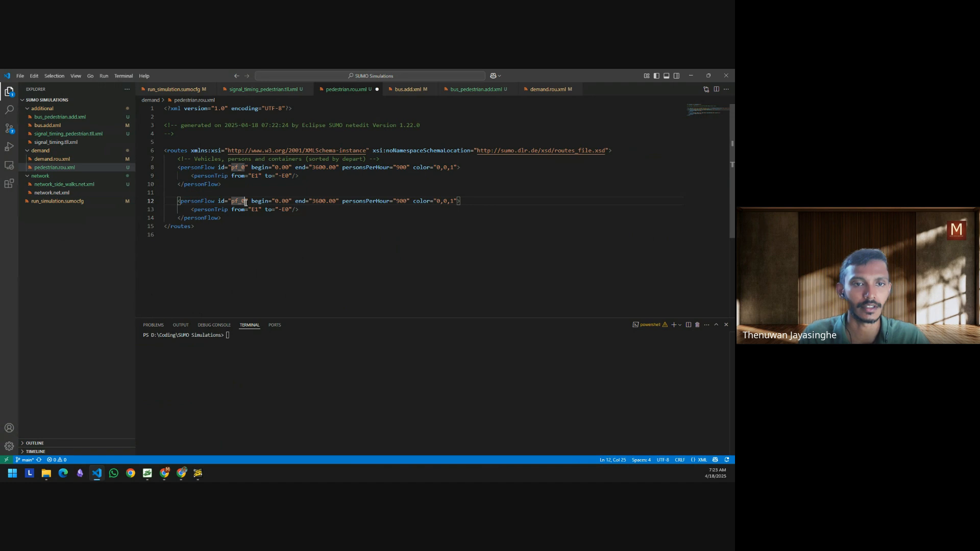
pyautogui.press('BackSpace')
pyautogui.write('1')
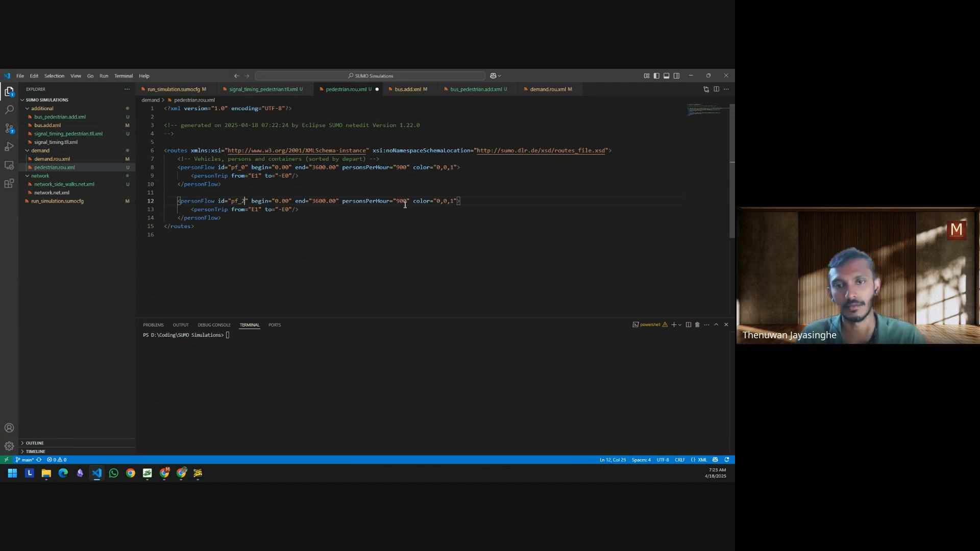
pyautogui.doubleClick(406, 202)
pyautogui.write('400')
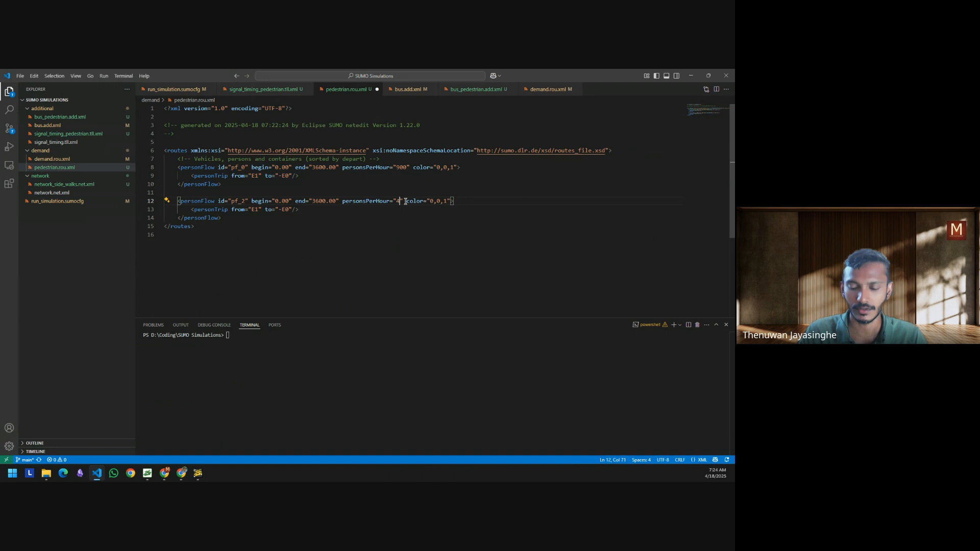
pyautogui.click(440, 203)
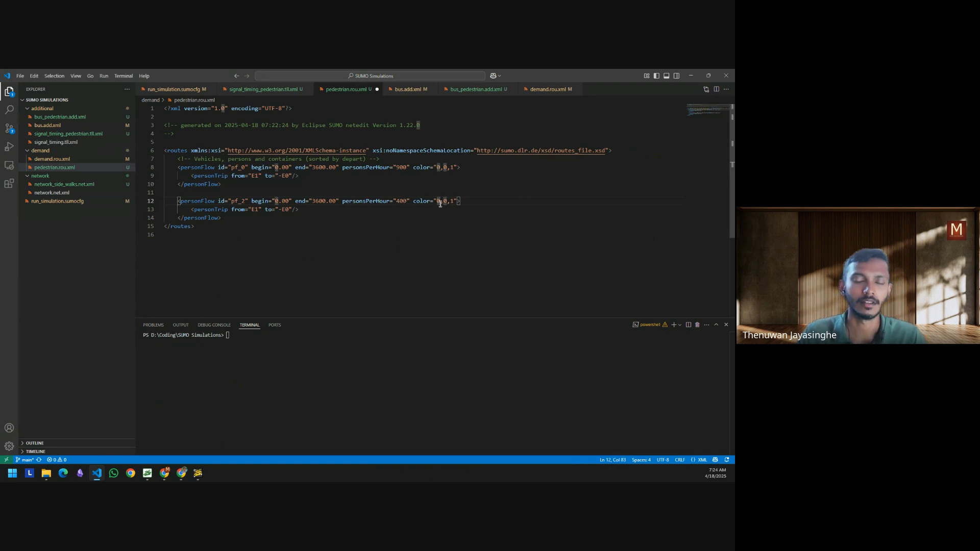
pyautogui.press('BackSpace')
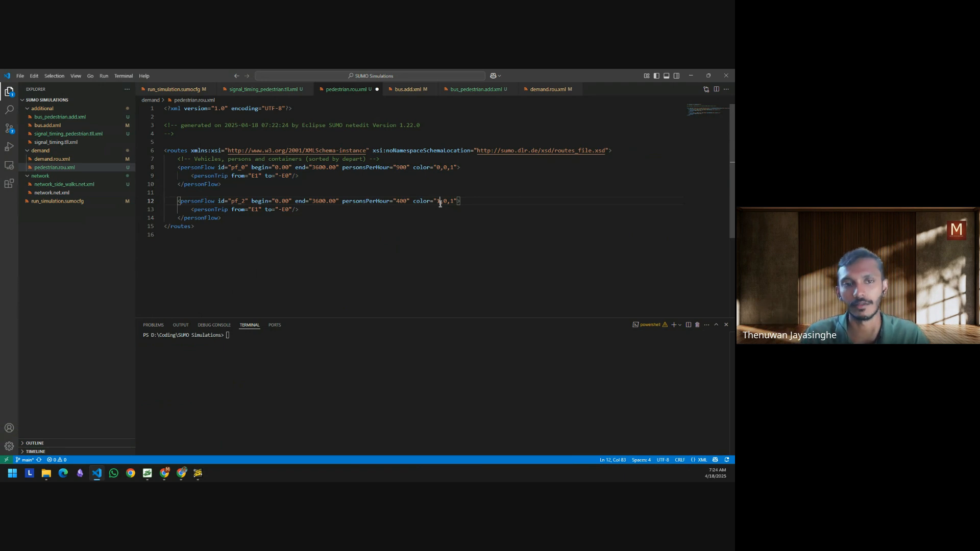
# - Switch to netedit, inspect the edge running from J3 to J1 in network mode, and copy its id
pyautogui.click(198, 473)
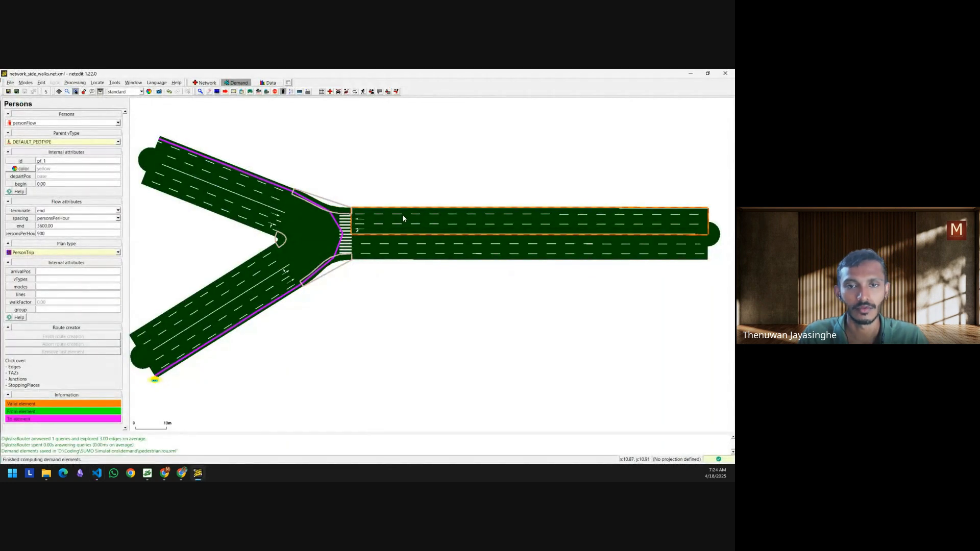
pyautogui.press('i')
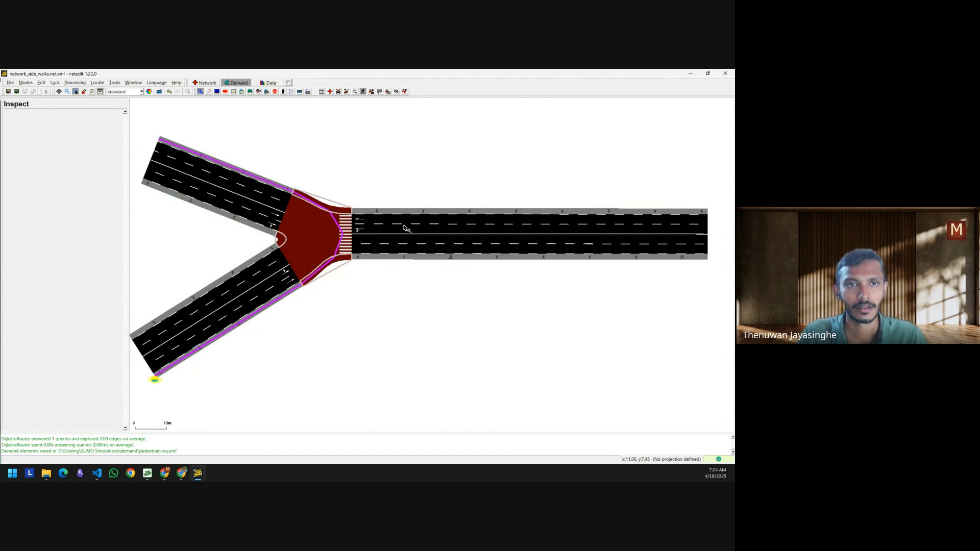
pyautogui.press('F3')
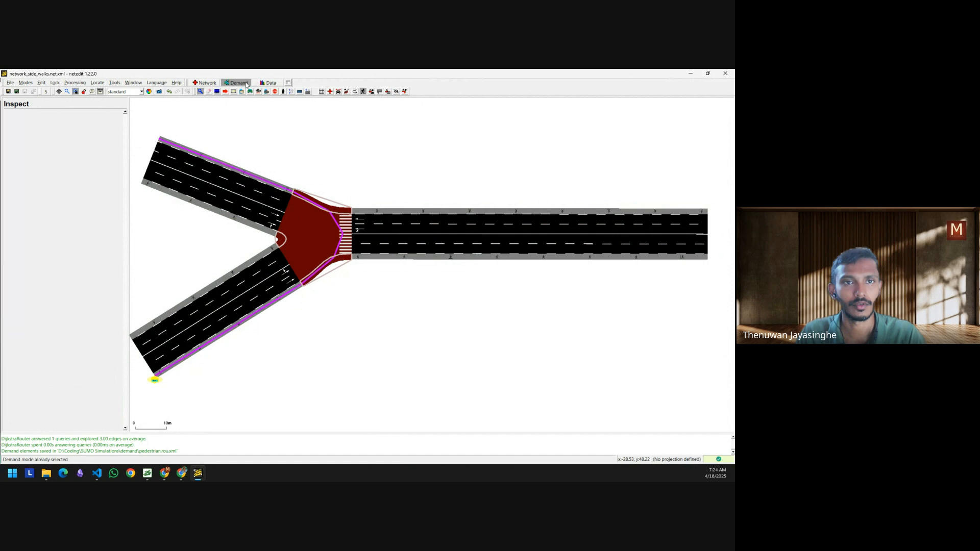
pyautogui.press('F2')
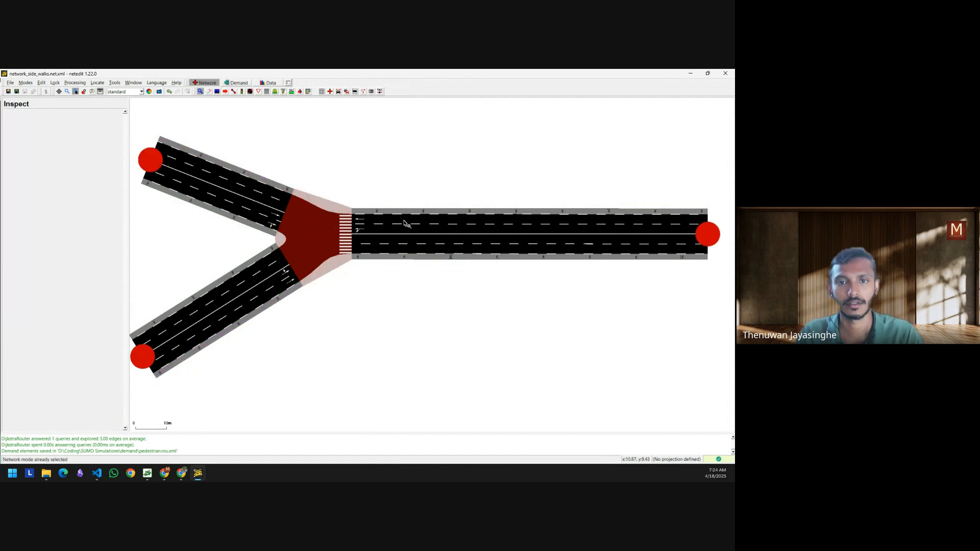
pyautogui.click(405, 224)
pyautogui.doubleClick(51, 123)
pyautogui.hotkey('ctrl', 'c')
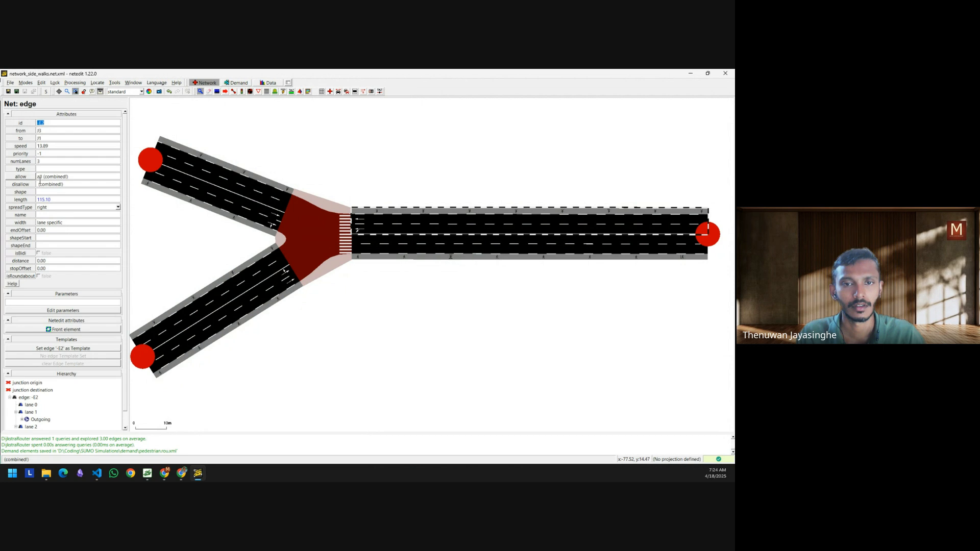
# - Return to VS Code, set pf_2's personTrip destination to -E2, and save pedestrian.rou.xml
pyautogui.hotkey('alt', 'Tab')
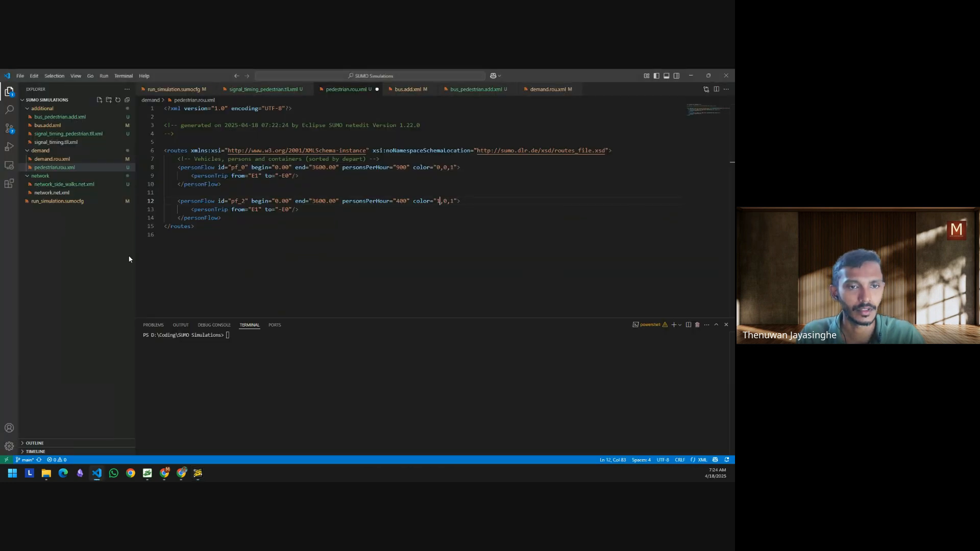
pyautogui.click(289, 209)
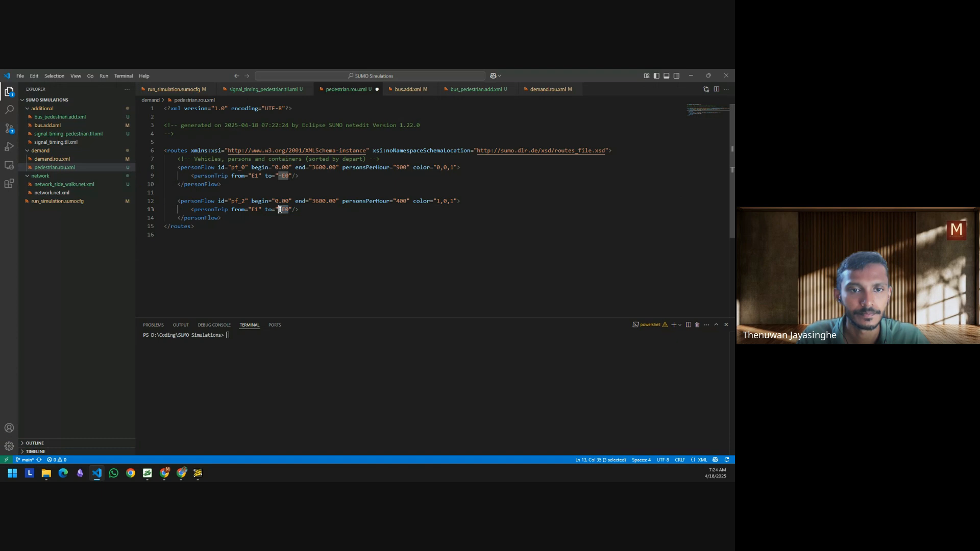
pyautogui.hotkey('ctrl', 'v')
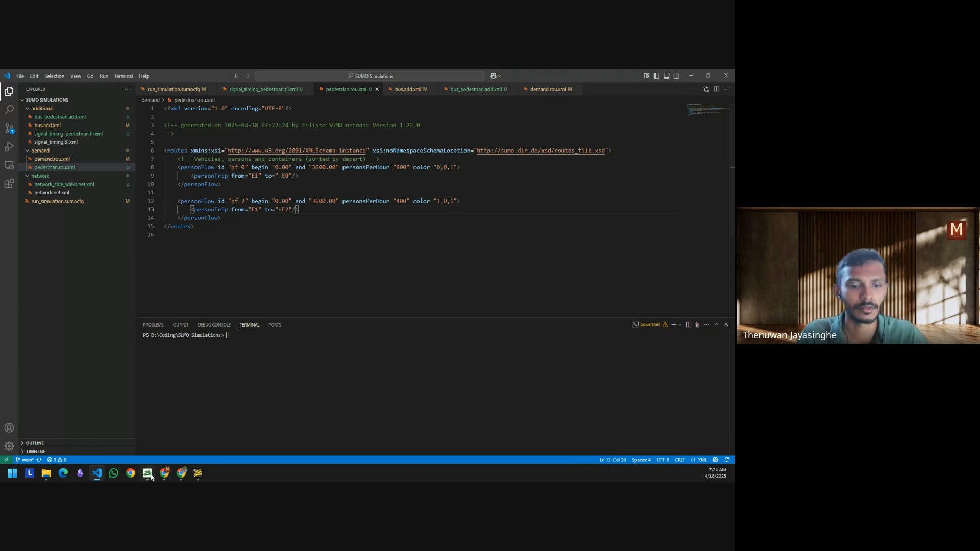
# - Switch to SUMO-GUI, reload and run the simulation to check the pedestrians on the sidewalks, then stop it
pyautogui.hotkey('alt', 'Tab')
pyautogui.click(25, 91)
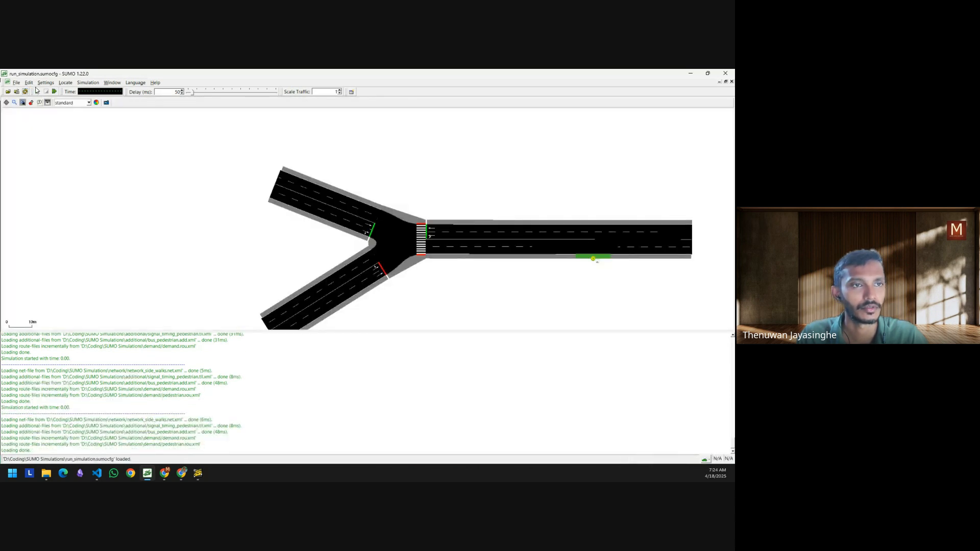
pyautogui.scroll(-2, 156, 219)
pyautogui.moveTo(307, 300); pyautogui.dragTo(297, 280)
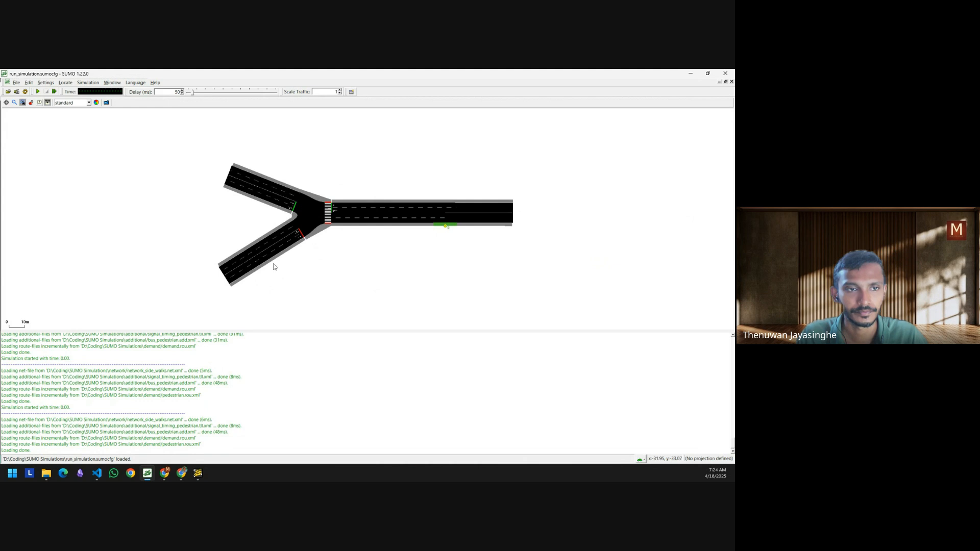
pyautogui.click(37, 91)
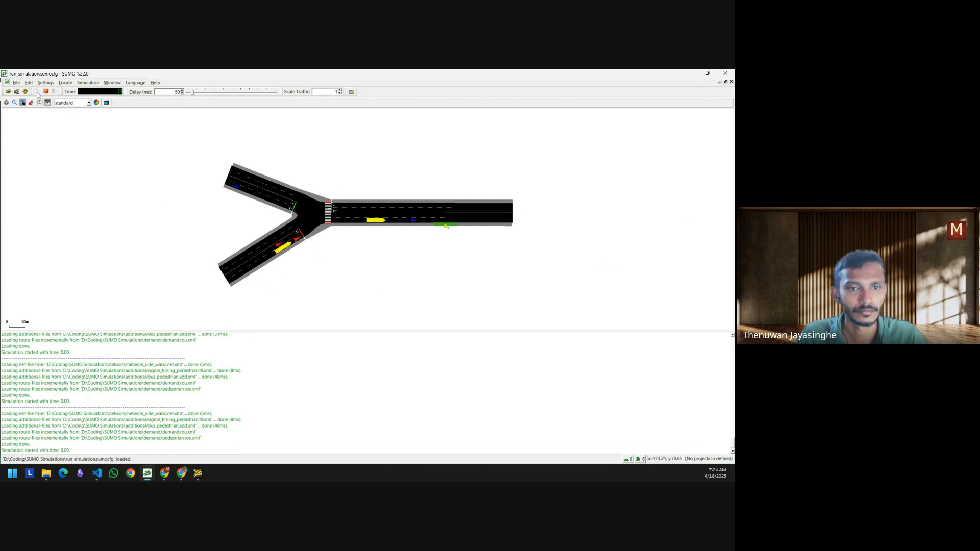
pyautogui.scroll(1, 213, 278)
pyautogui.scroll(3, 271, 298)
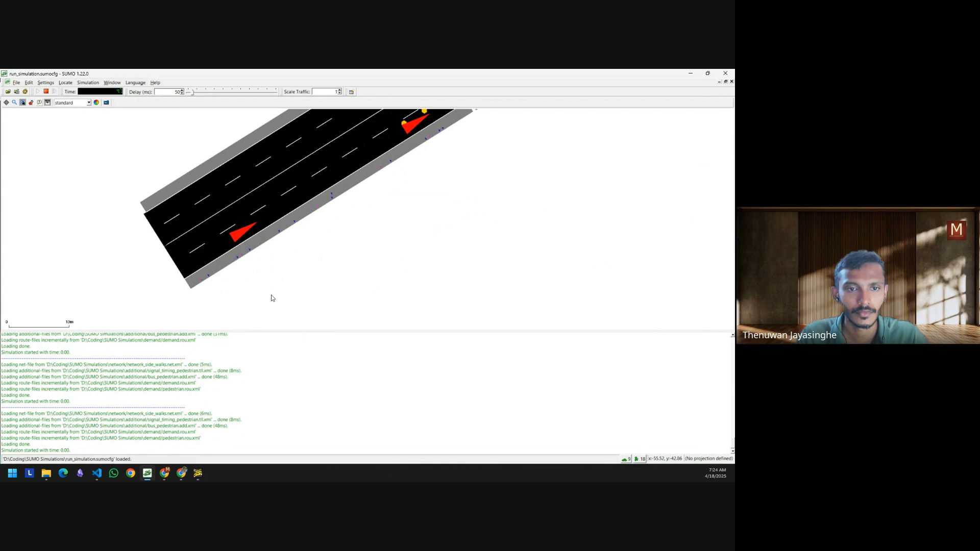
pyautogui.scroll(-2, 270, 298)
pyautogui.hotkey('ctrl', 's')
pyautogui.scroll(-2, 474, 279)
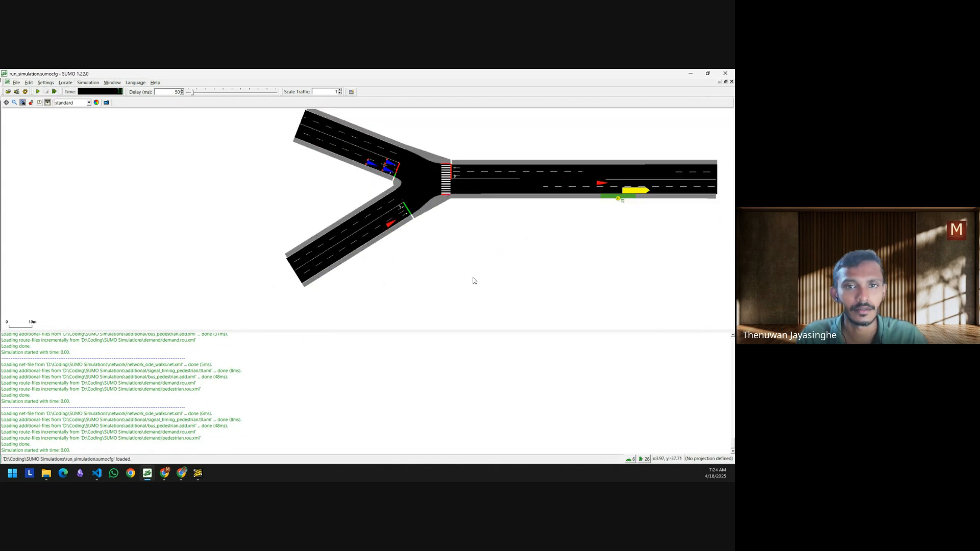
pyautogui.moveTo(478, 275); pyautogui.dragTo(404, 288)
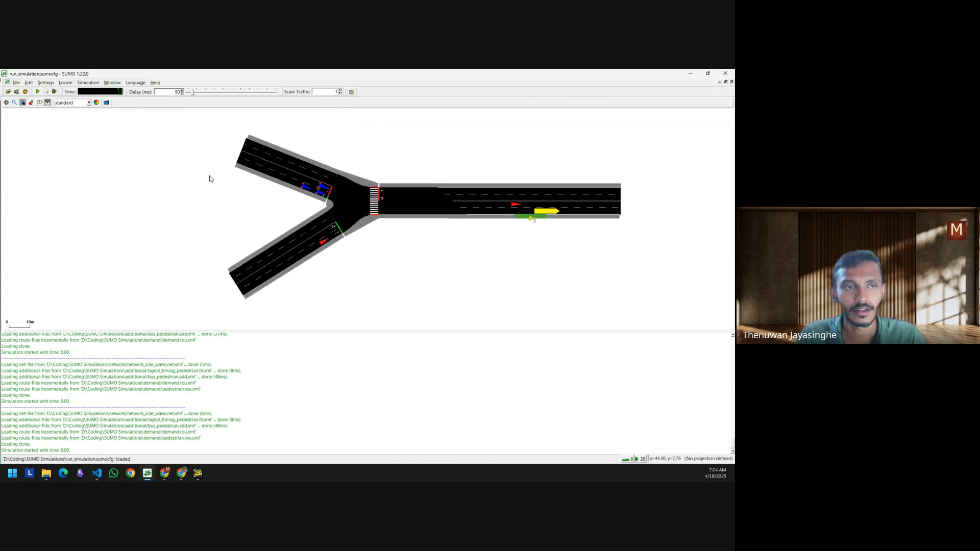
# - Set the size exaggeration for persons to 3 in the view settings and apply it
pyautogui.click(96, 103)
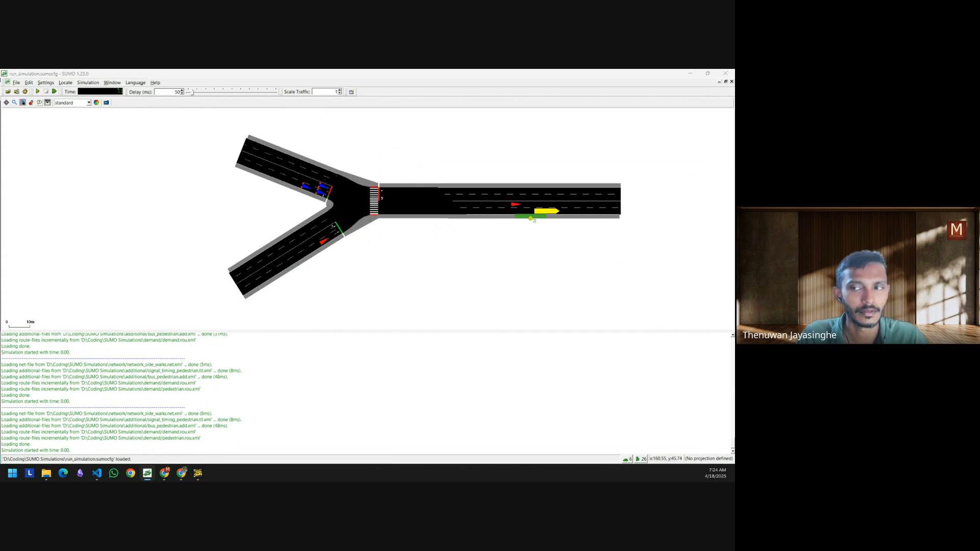
pyautogui.moveTo(296, 144); pyautogui.dragTo(108, 126)
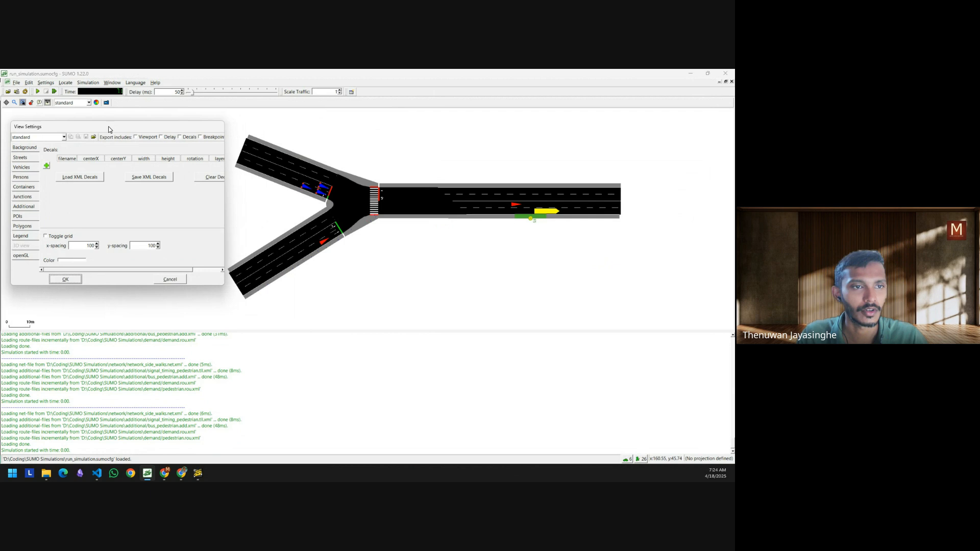
pyautogui.click(170, 279)
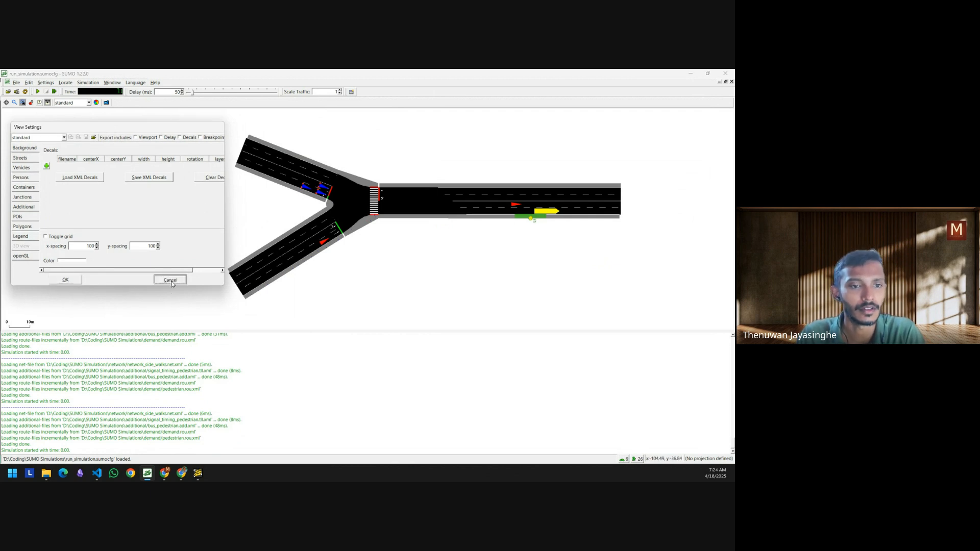
pyautogui.click(97, 103)
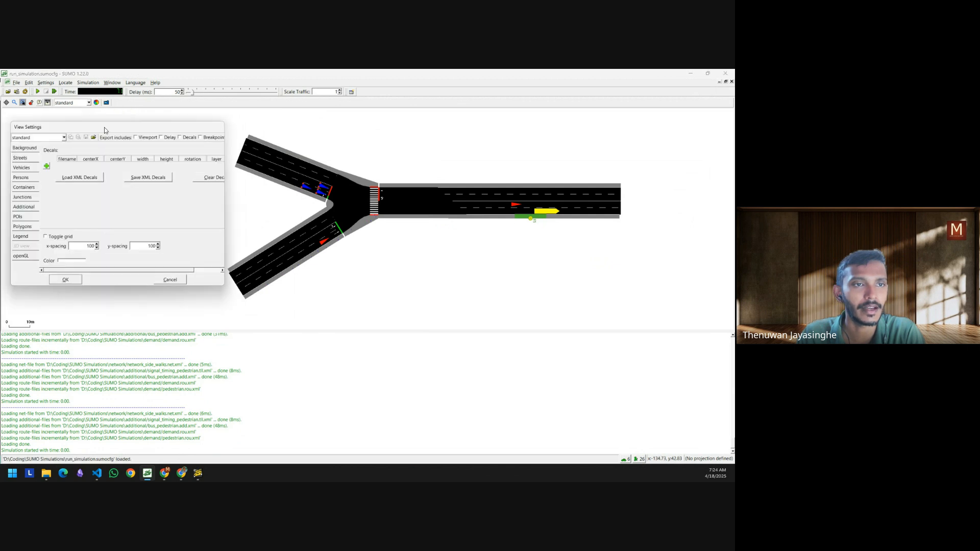
pyautogui.click(21, 178)
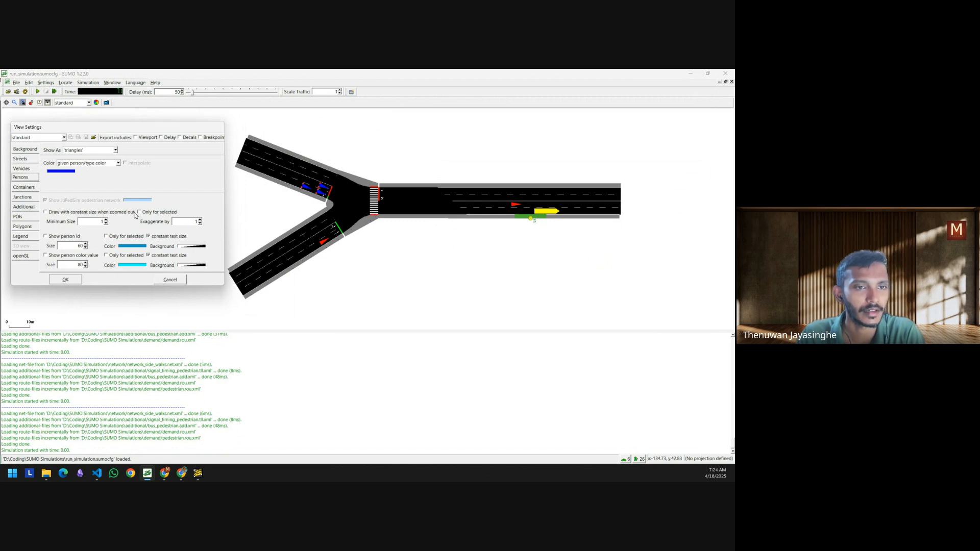
pyautogui.click(199, 220)
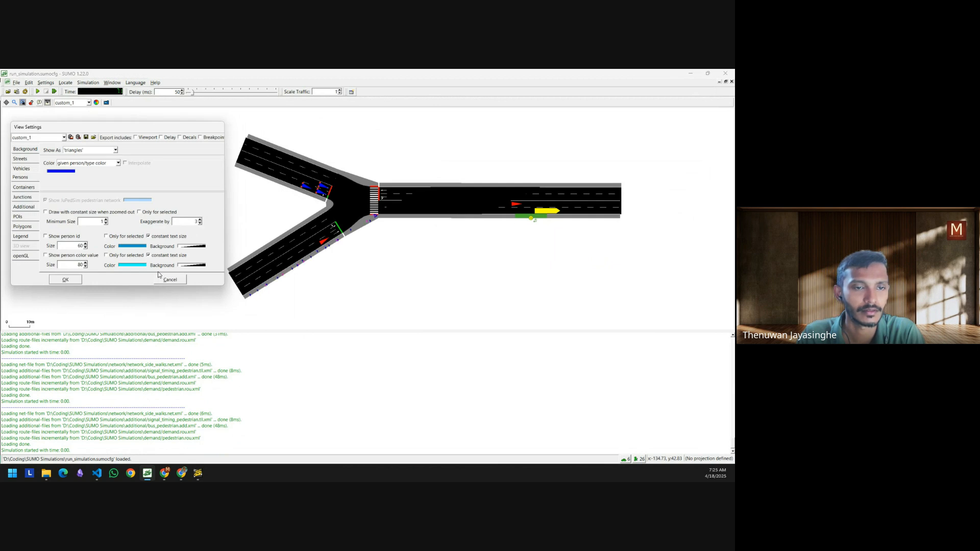
pyautogui.click(65, 279)
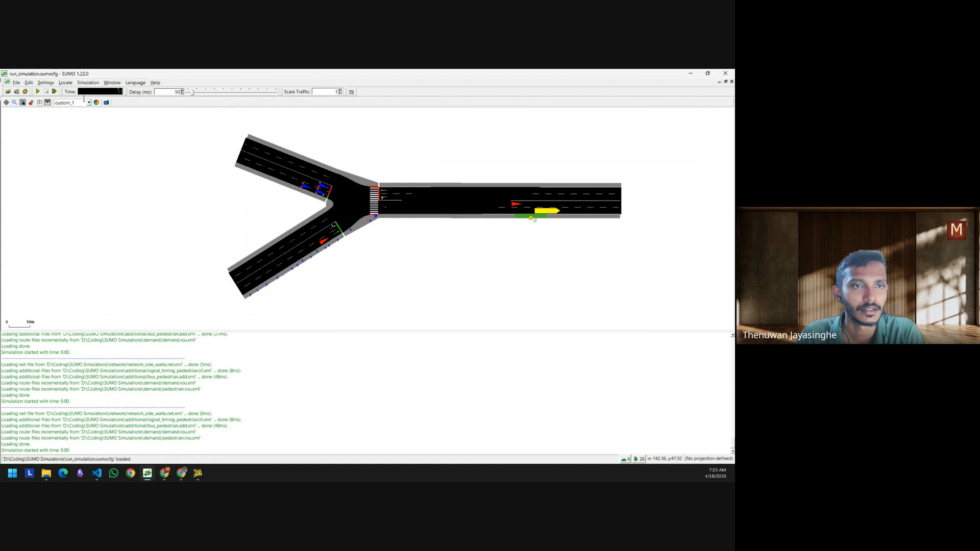
# - Resume the simulation and examine up close how both pedestrian flows wait at and use the J1 crossing
pyautogui.hotkey('ctrl', 'a')
pyautogui.moveTo(431, 248); pyautogui.dragTo(363, 271)
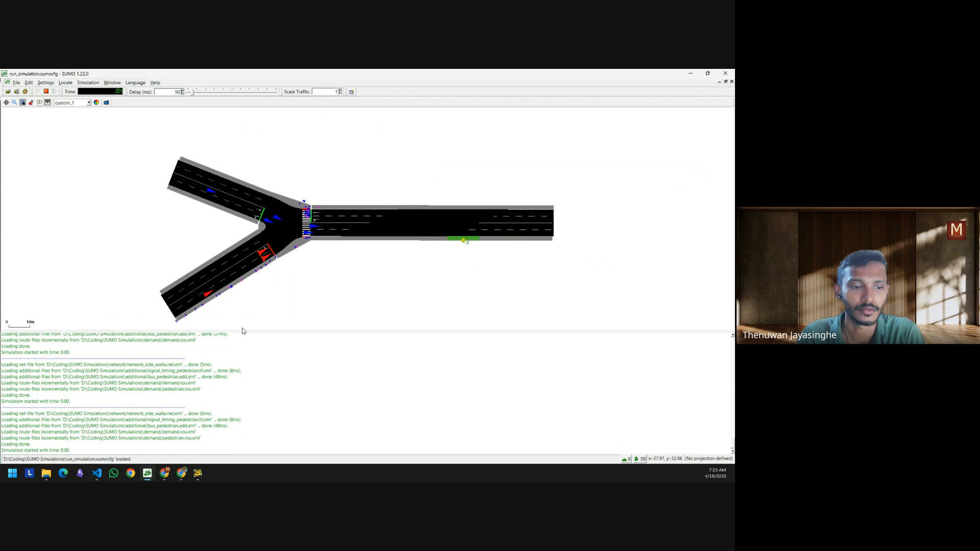
pyautogui.scroll(10, 304, 240)
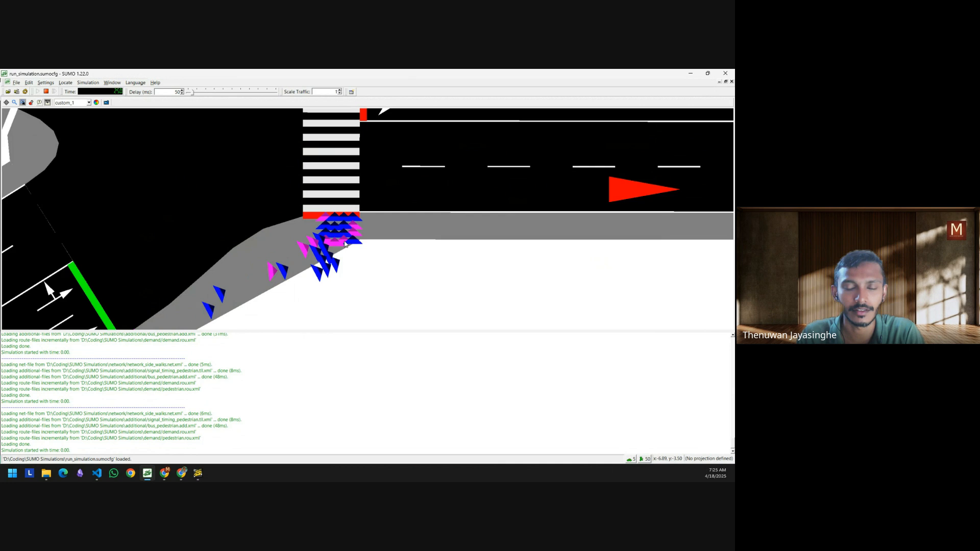
pyautogui.scroll(-10, 343, 239)
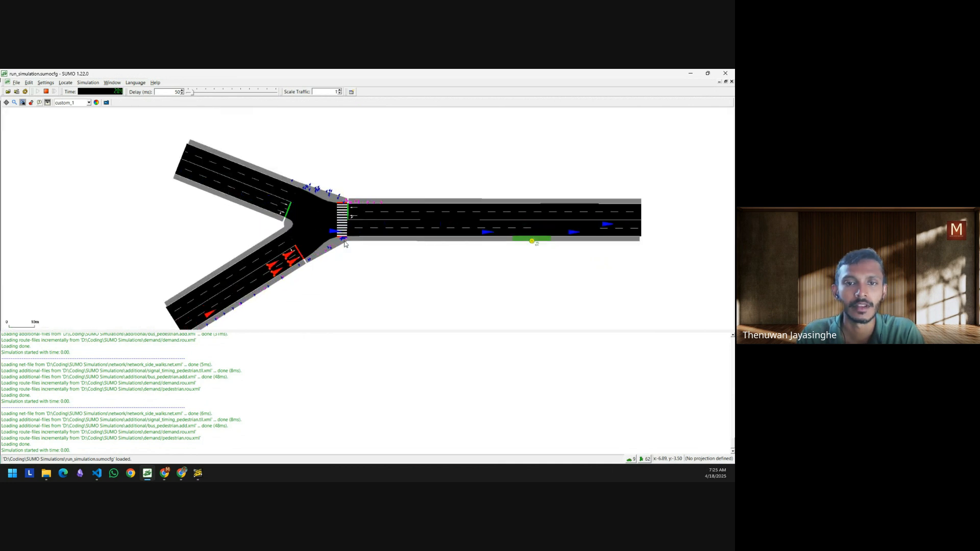
pyautogui.moveTo(371, 289); pyautogui.dragTo(362, 268)
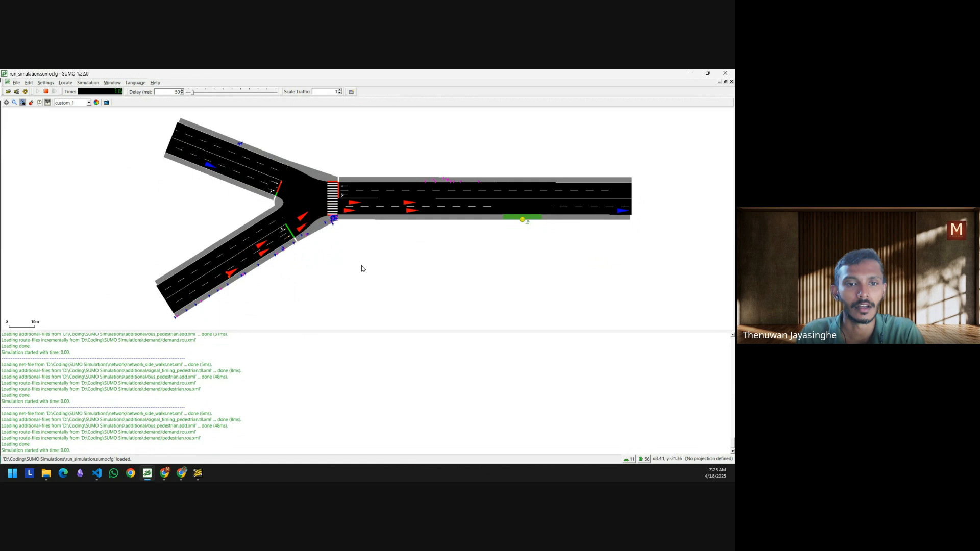